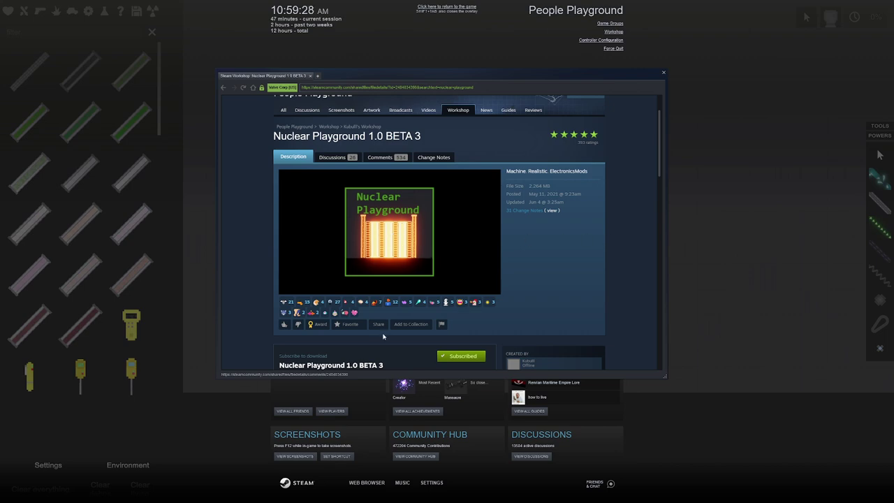
Step: Close the Steam workshop page and spawn two U-235 blocks side by side
key("shift+Tab")
scroll(380, 337, "down", 1)
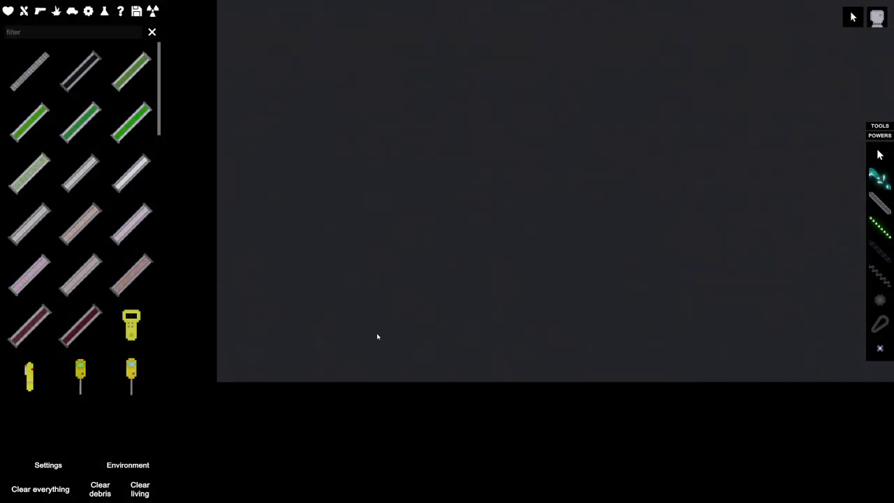
scroll(495, 202, "up", 1)
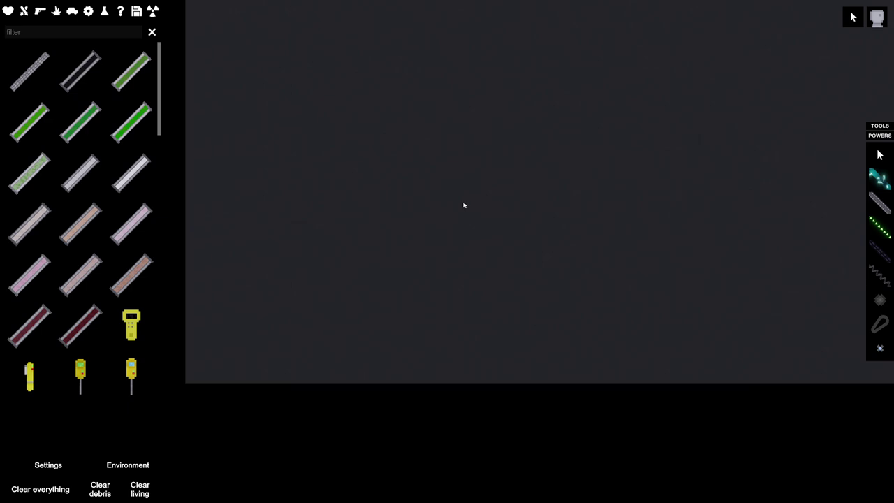
scroll(133, 156, "down", 5)
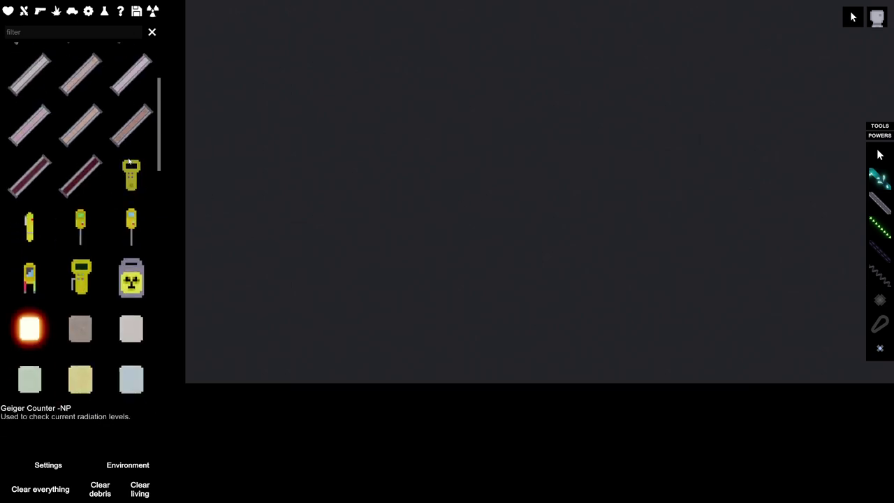
scroll(105, 210, "down", 2)
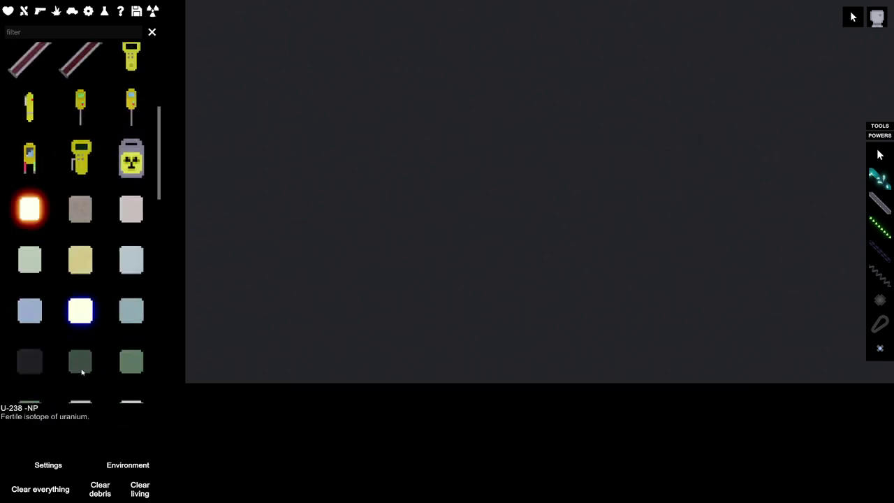
scroll(82, 371, "down", 2)
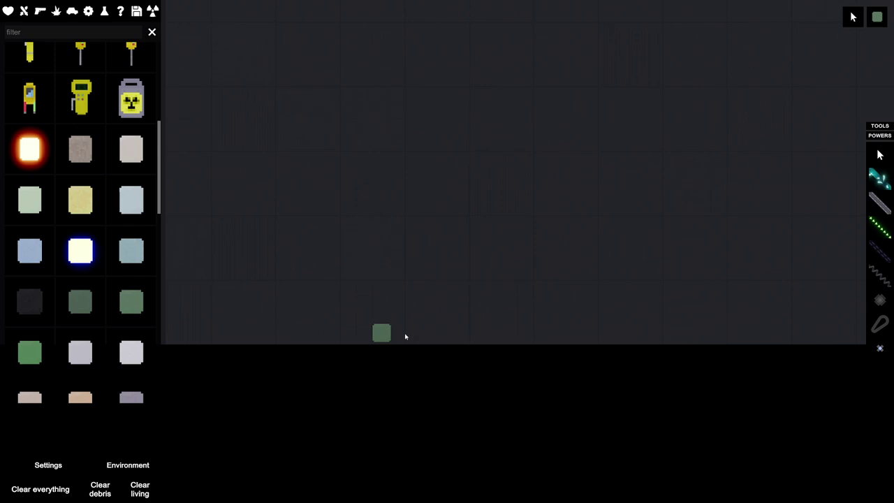
left_click(380, 335)
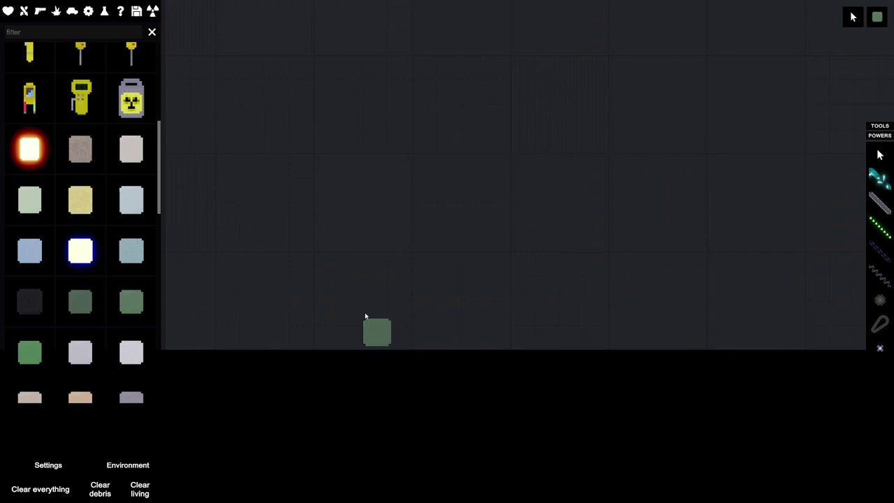
left_click(429, 308)
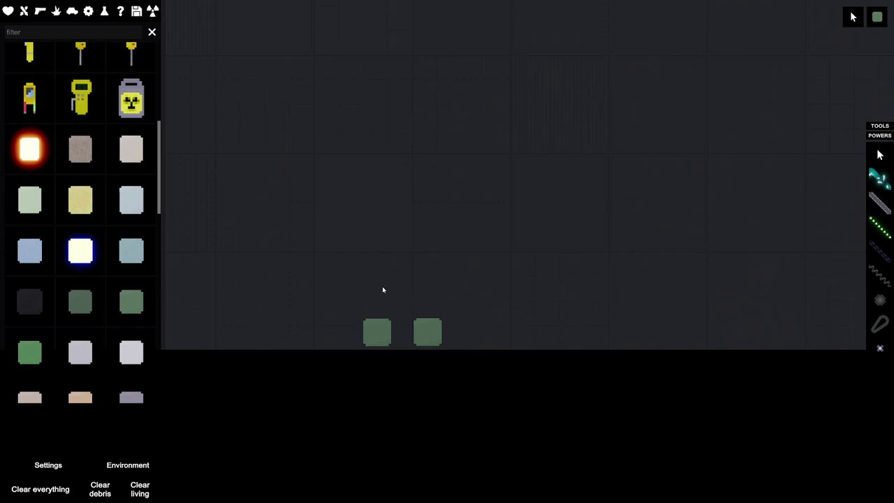
Step: Select and delete both U-235 test blocks
left_click_drag(383, 289, 420, 297)
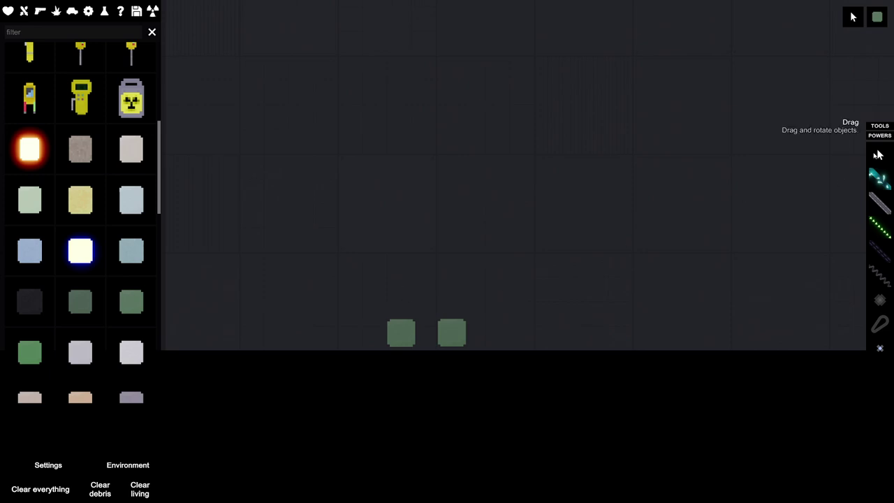
mouse_move(377, 314)
left_mouse_down()
mouse_move(482, 348)
mouse_move(377, 314)
left_mouse_up()
left_click(403, 333)
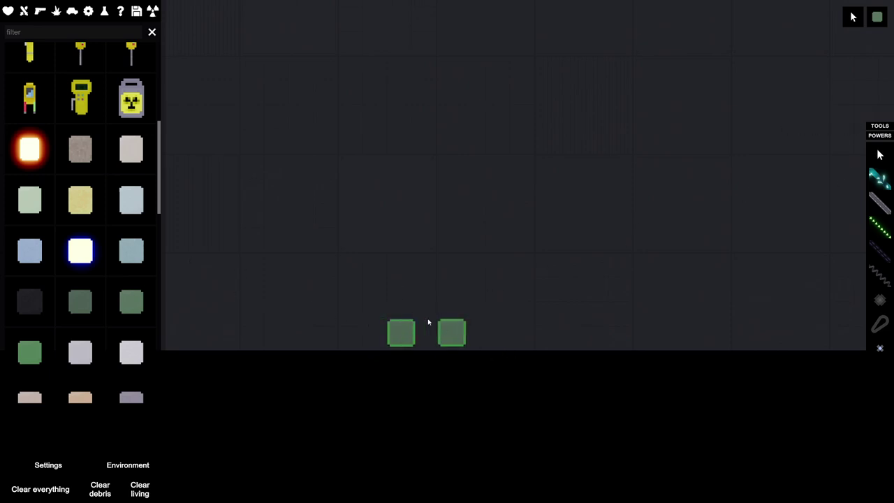
right_click(451, 295)
left_click(465, 303)
right_click(402, 292)
left_click(423, 302)
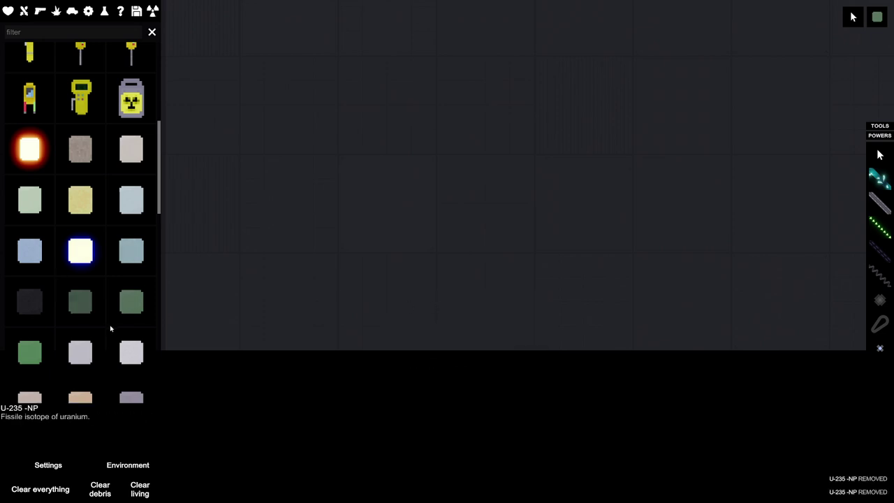
scroll(106, 328, "down", 3)
scroll(106, 328, "down", 1)
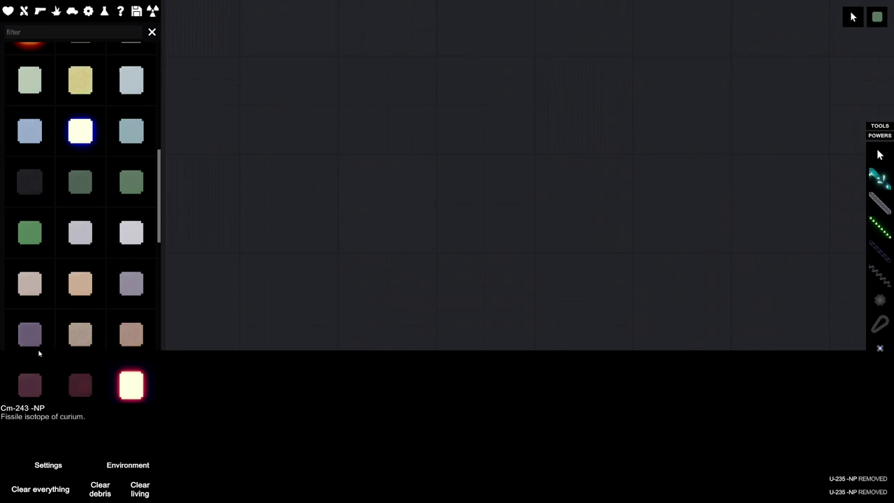
Step: Spawn a glowing Cf-250 block and place a digital thermometer beside it
left_click(135, 389)
left_click(382, 304)
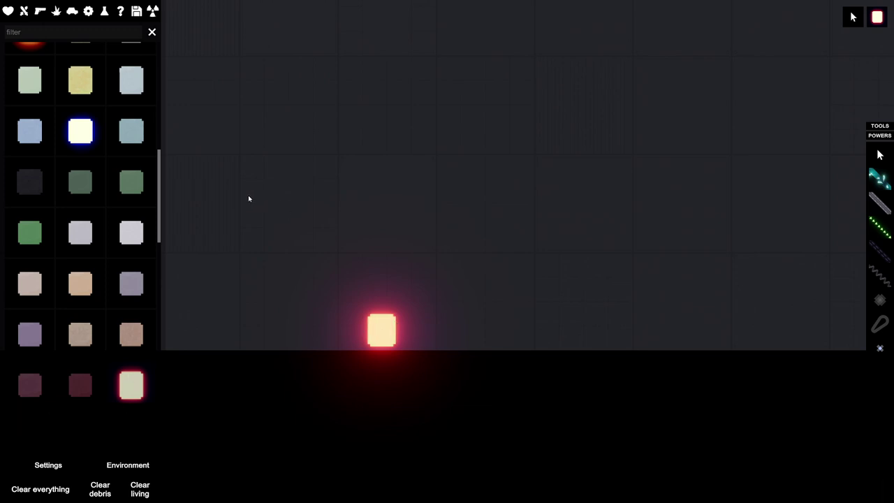
left_click(73, 32)
type("therm")
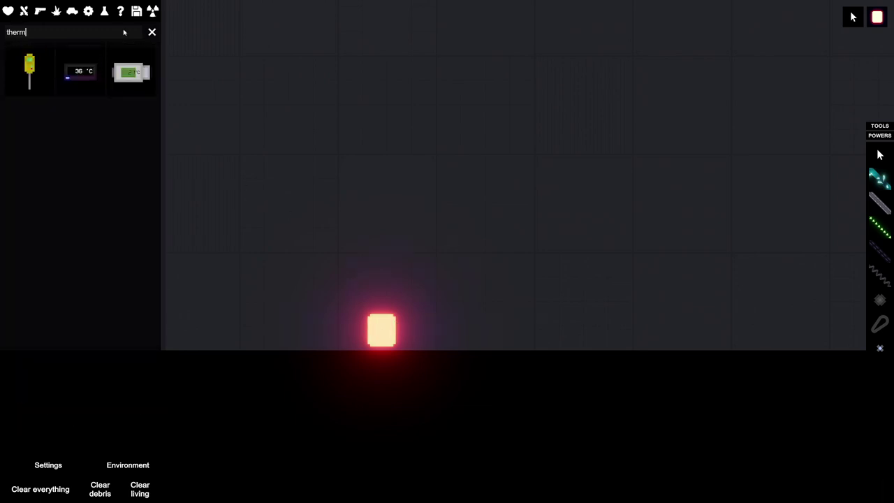
left_click(639, 308)
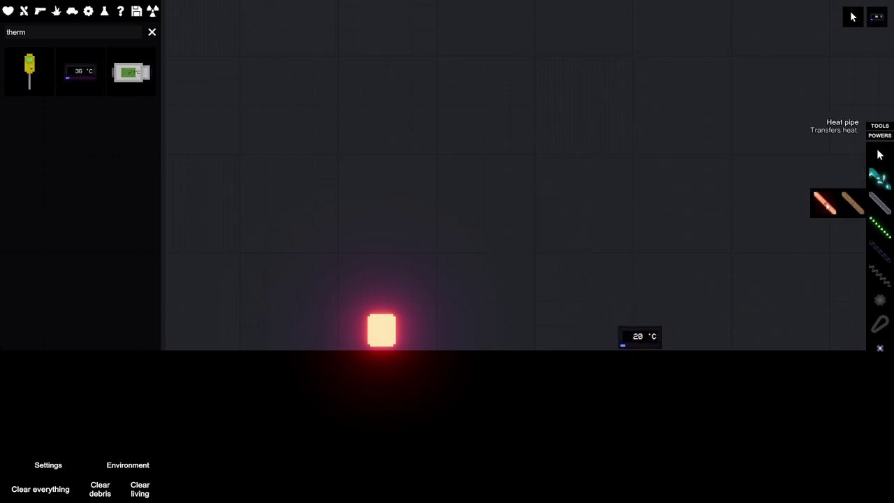
Step: Link the thermometer to the Cf-250 block with heat pipe, then delete the pipe
left_click(824, 203)
left_click_drag(624, 343, 389, 338)
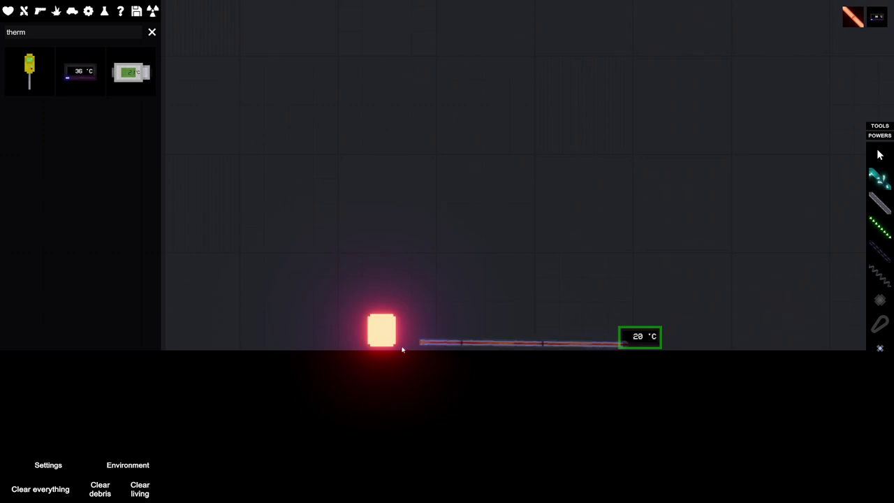
left_click(879, 155)
right_click(558, 296)
left_click(579, 303)
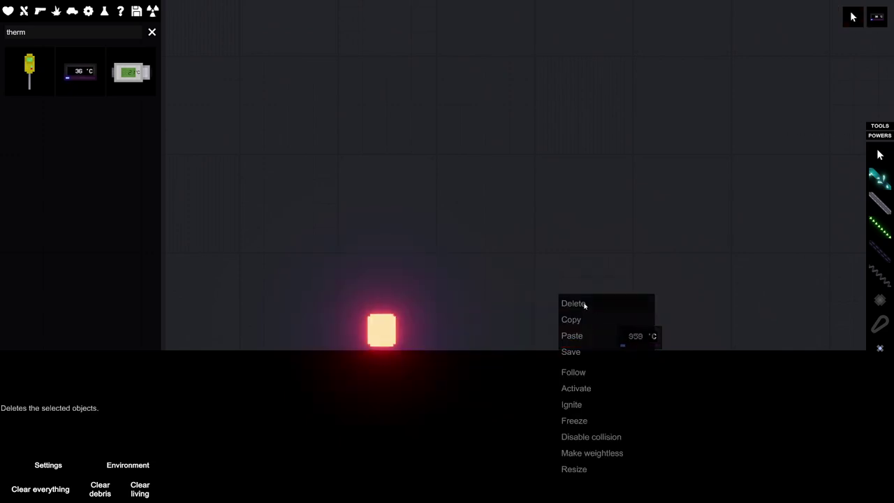
left_click(621, 322)
Step: Place a green-screen thermometer, then delete the first thermometer and the Cf-250 block
left_click(131, 72)
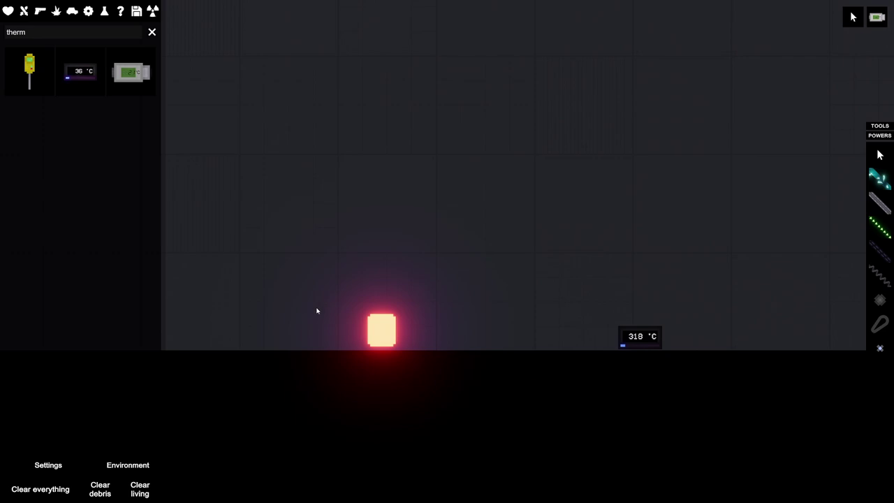
left_click(316, 310)
right_click(638, 336)
left_click(653, 302)
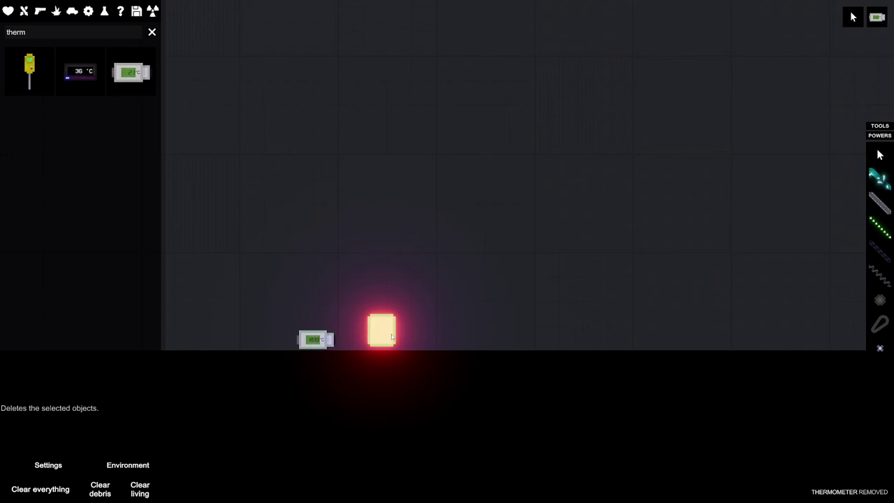
right_click(383, 323)
left_click(400, 303)
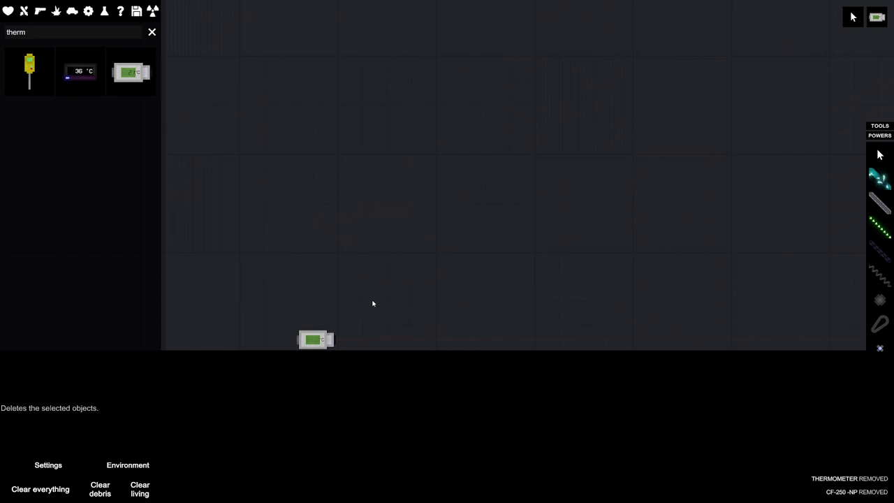
Step: Clear the item search and spawn a U-238 block beside the thermometer
left_click(152, 32)
scroll(110, 178, "down", 2)
scroll(110, 178, "down", 3)
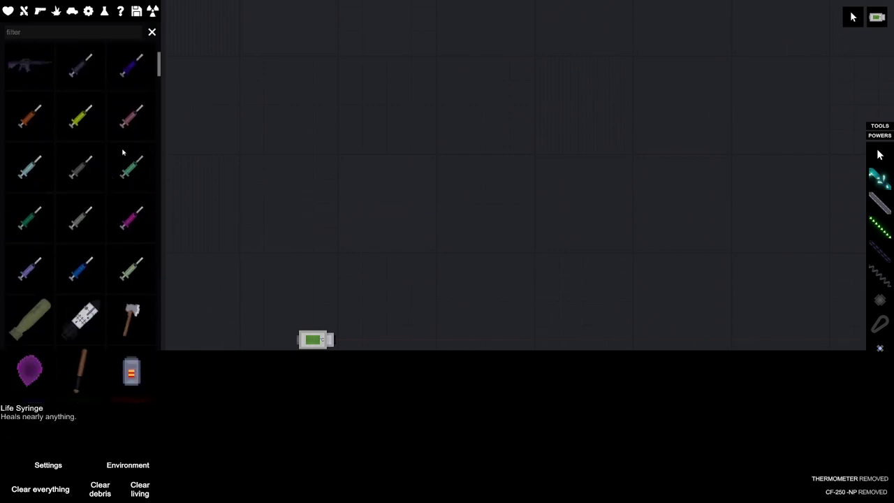
scroll(110, 178, "down", 3)
scroll(122, 195, "down", 1)
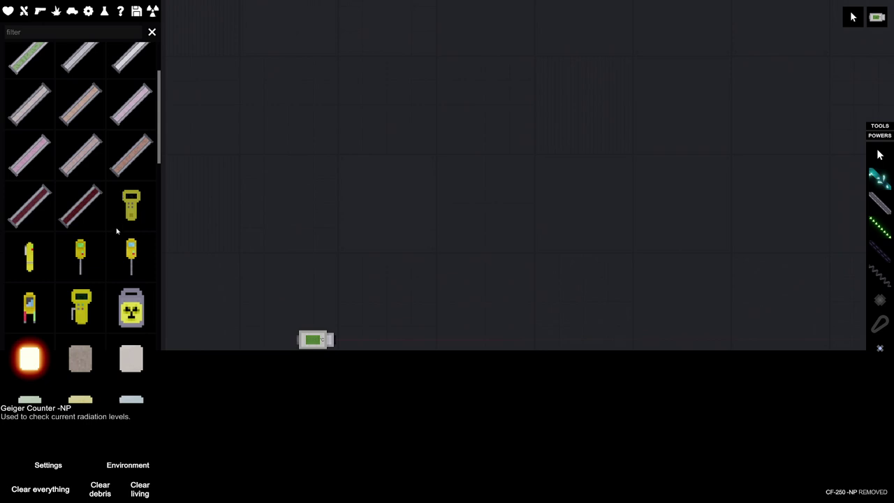
scroll(117, 230, "down", 2)
scroll(111, 237, "down", 2)
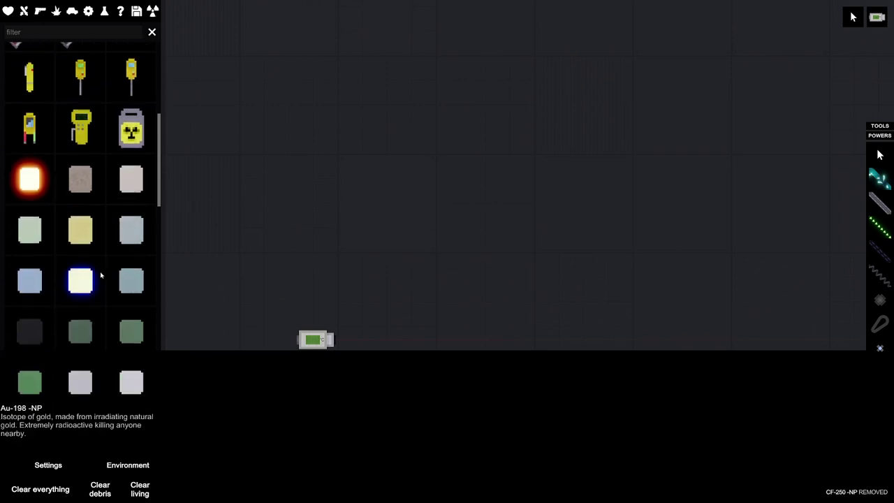
left_click(81, 330)
left_click(408, 217)
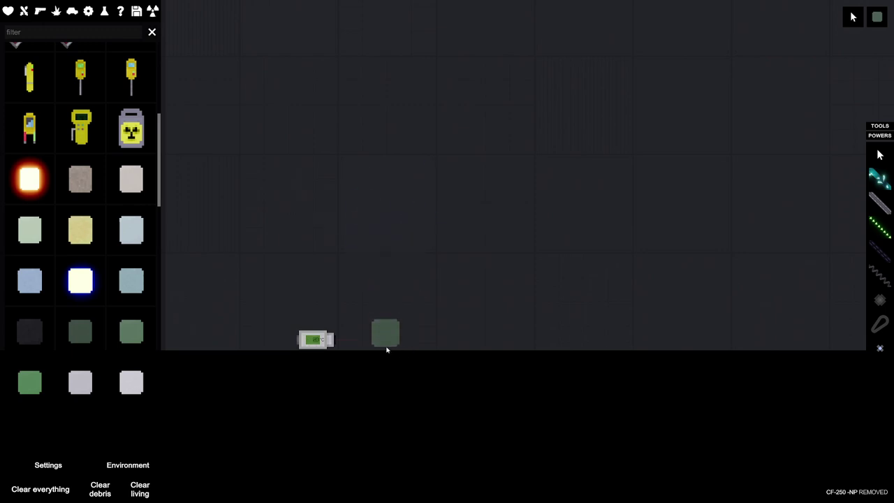
scroll(383, 340, "up", 1)
scroll(383, 339, "up", 2)
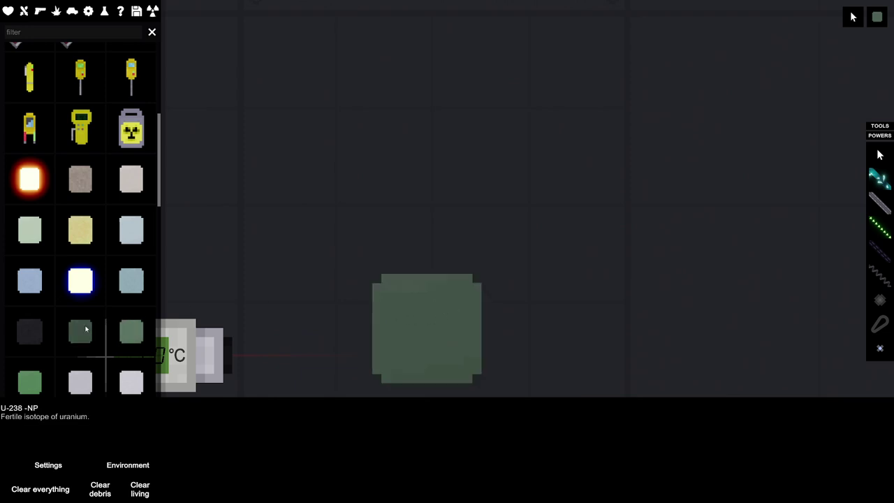
scroll(419, 301, "down", 2)
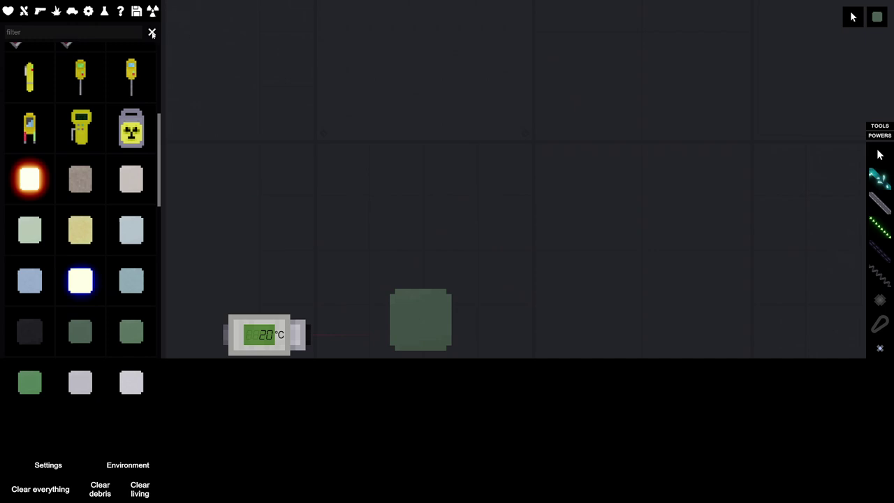
Step: Place a Geiger counter, move it right of the block, then delete it
left_click(70, 31)
type("gei")
left_click(29, 70)
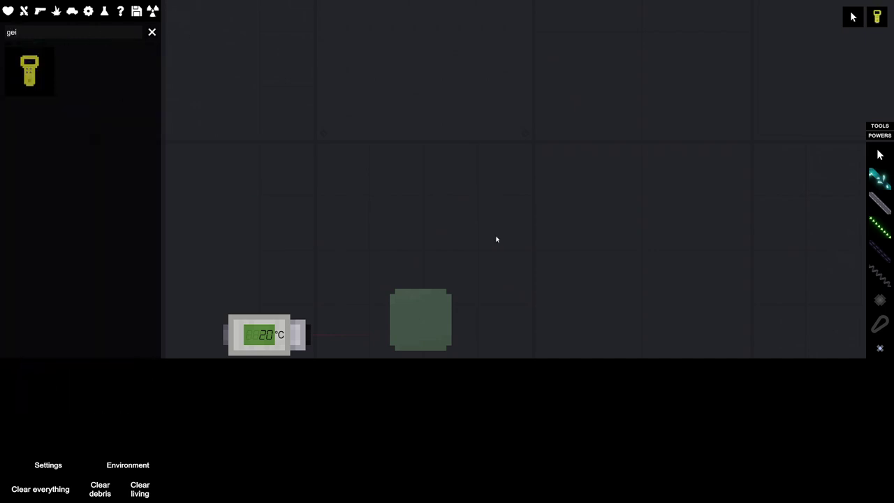
left_click(500, 230)
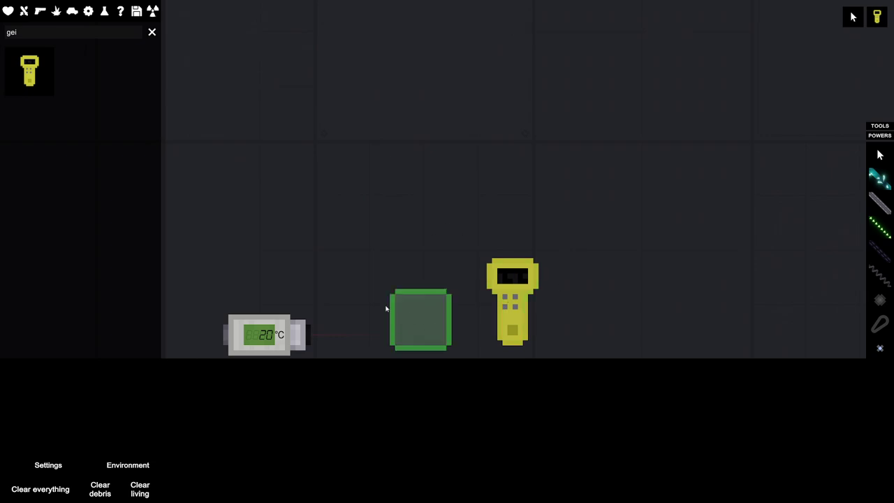
left_click_drag(502, 302, 625, 290)
right_click(614, 294)
left_click(632, 301)
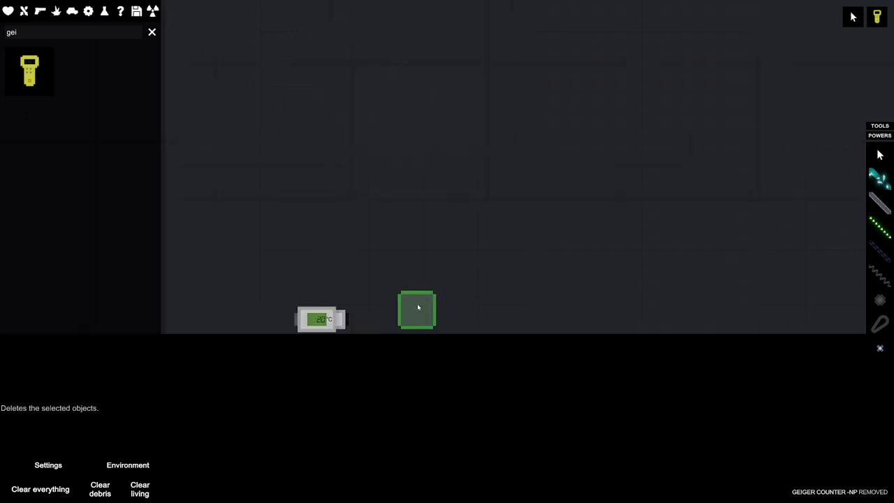
scroll(417, 303, "up", 2)
scroll(399, 321, "down", 2)
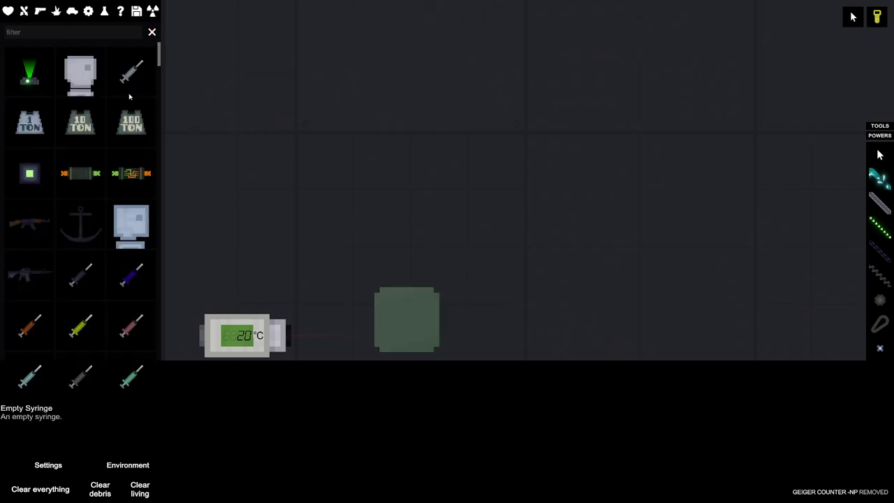
scroll(80, 175, "down", 5)
scroll(80, 209, "down", 5)
scroll(84, 293, "down", 3)
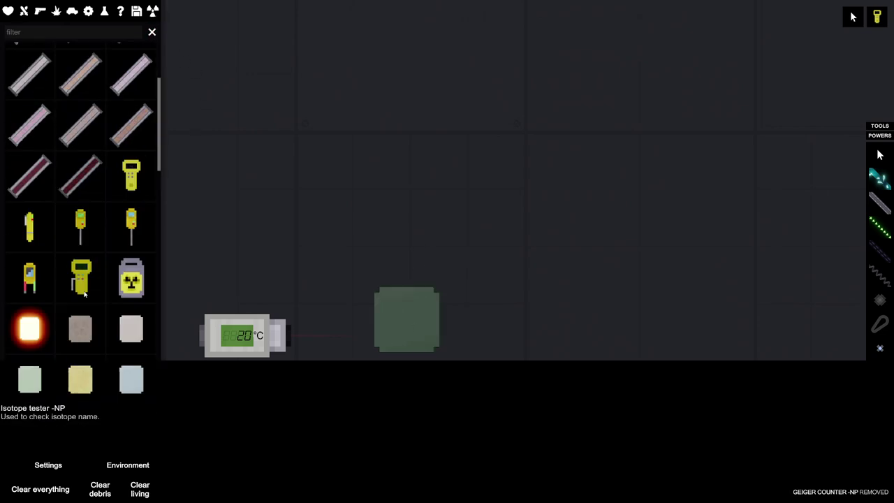
scroll(84, 294, "down", 3)
scroll(83, 294, "down", 2)
Step: Spawn nine green U-238 blocks in three rows of three
left_click(79, 332)
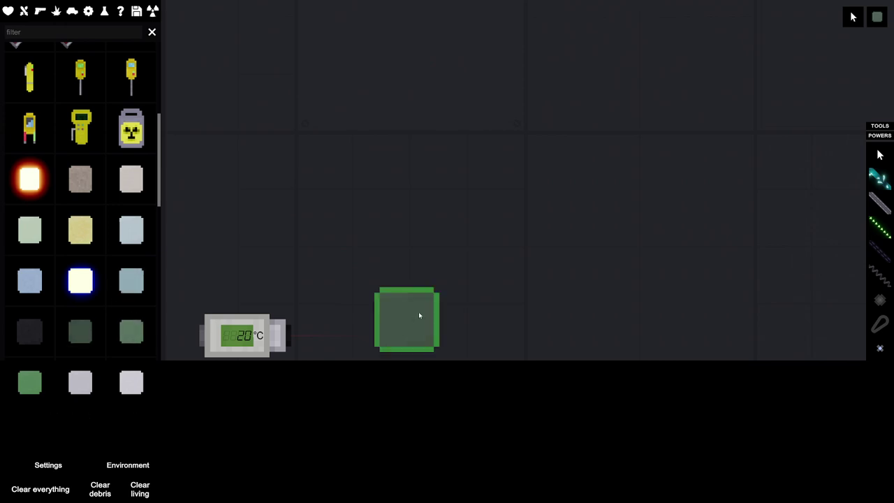
left_click(482, 287)
left_click(556, 285)
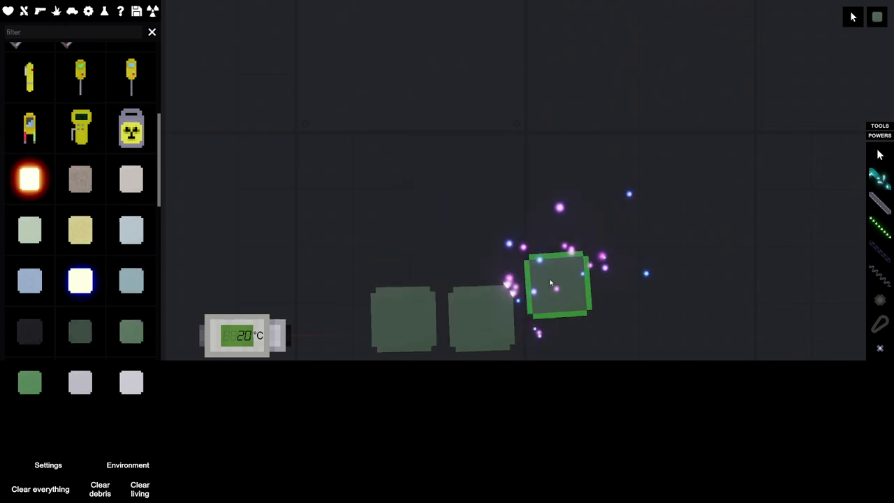
left_click(396, 204)
left_click(469, 198)
left_click(547, 207)
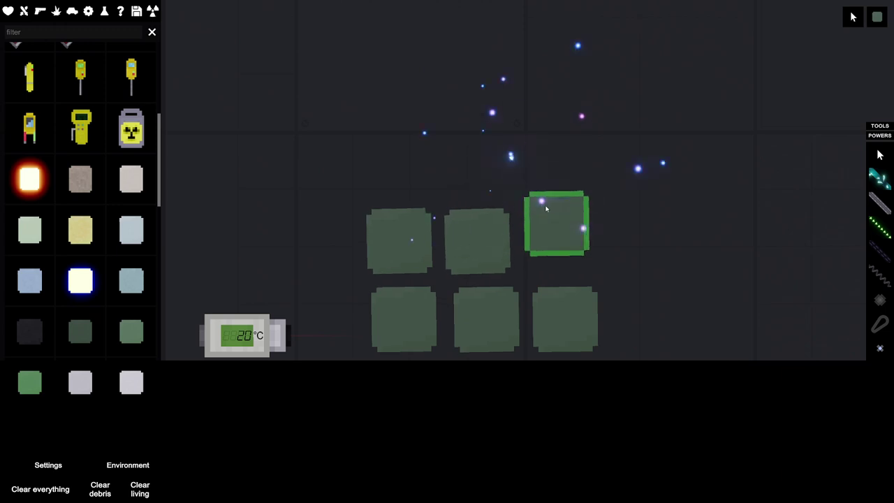
left_click(388, 132)
left_click(466, 133)
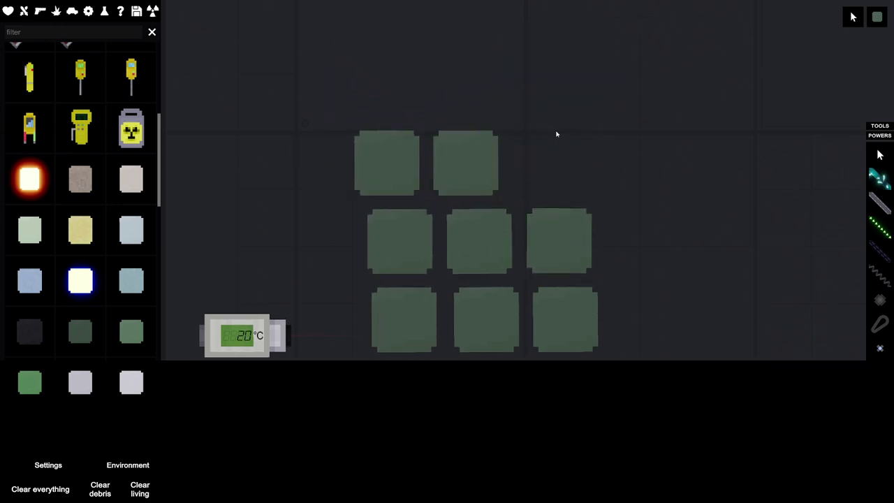
left_click(556, 134)
Step: Nudge the top-row blocks into line with their columns and resume the simulation
left_click_drag(269, 107, 573, 173)
left_click(573, 172, "shift")
left_click(474, 176)
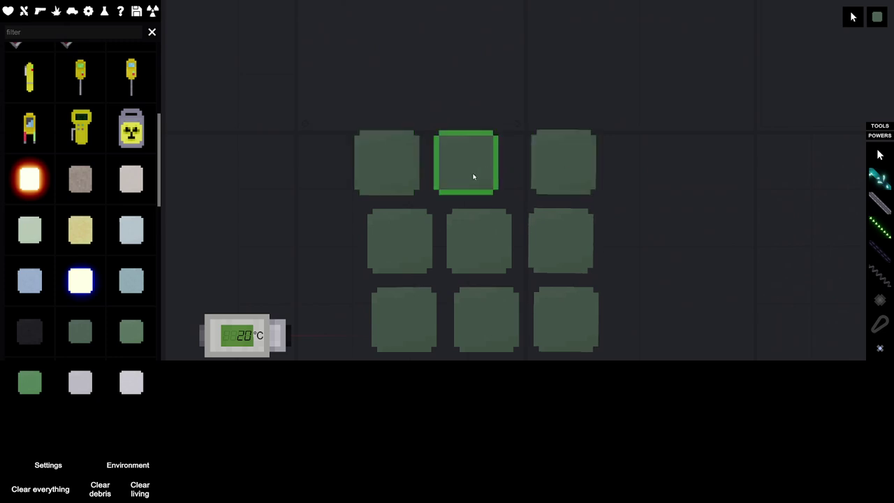
left_click_drag(474, 177, 486, 177)
left_click_drag(405, 170, 417, 169)
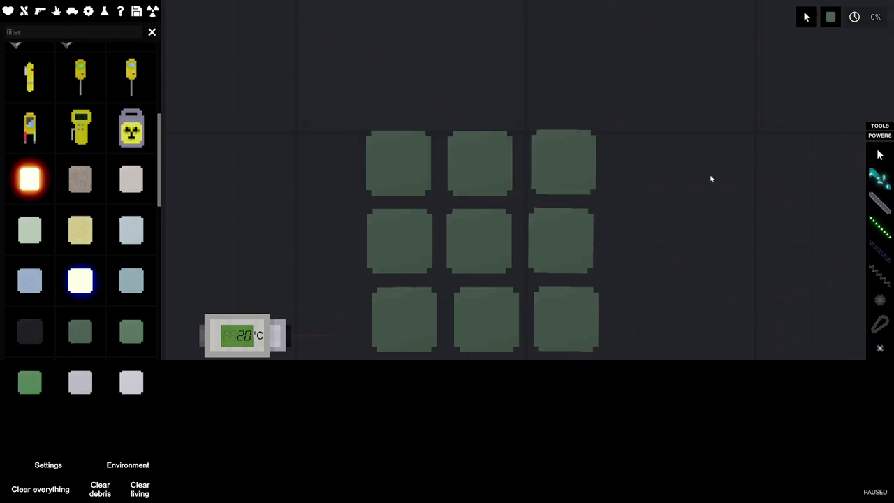
key("space")
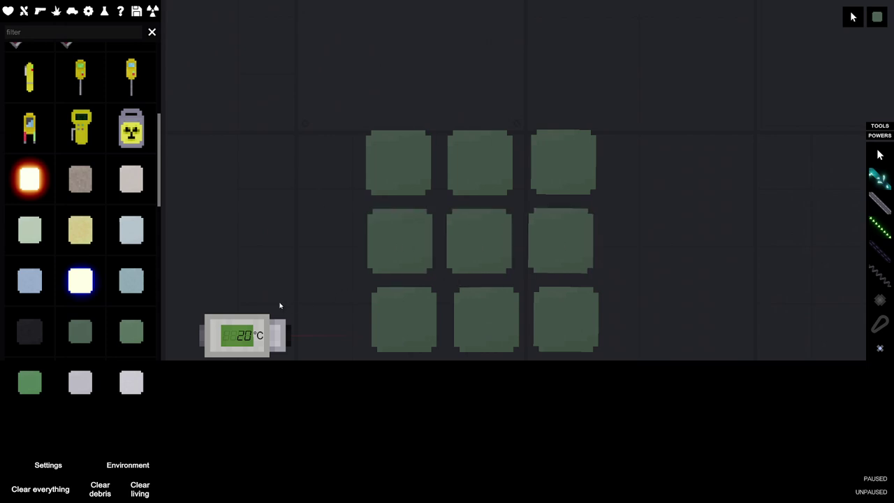
scroll(343, 241, "down", 3)
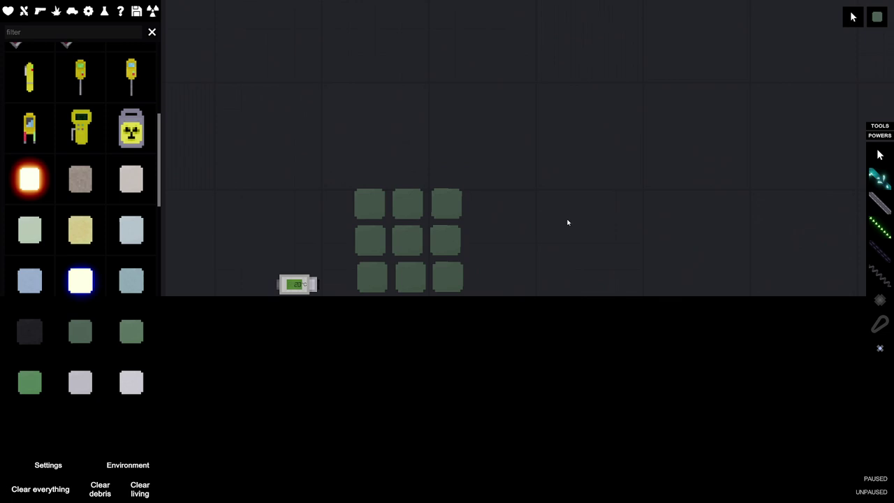
scroll(568, 222, "up", 3)
scroll(463, 226, "up", 1)
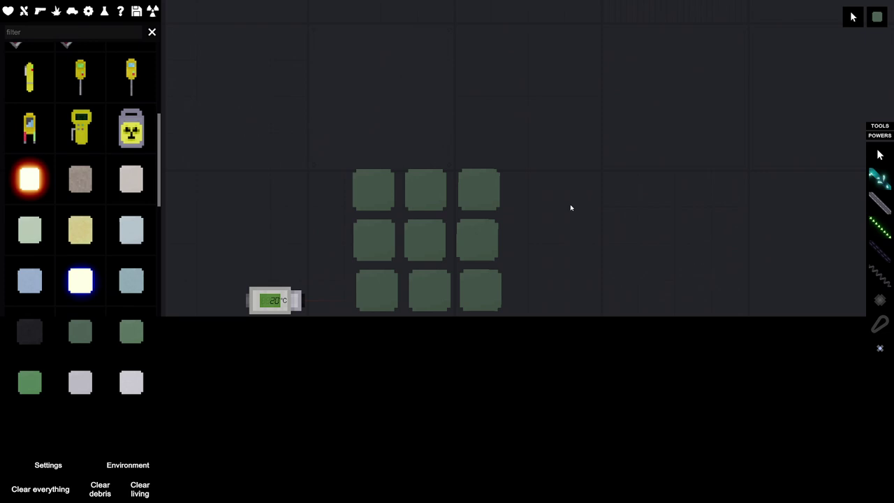
Step: Pause and move the right two block columns further right
right_click(302, 297)
left_click(521, 250)
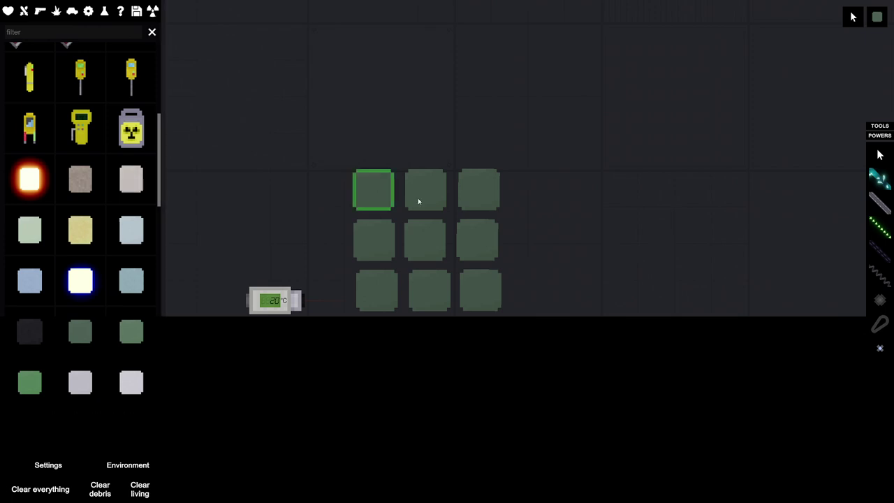
left_click_drag(399, 141, 542, 305)
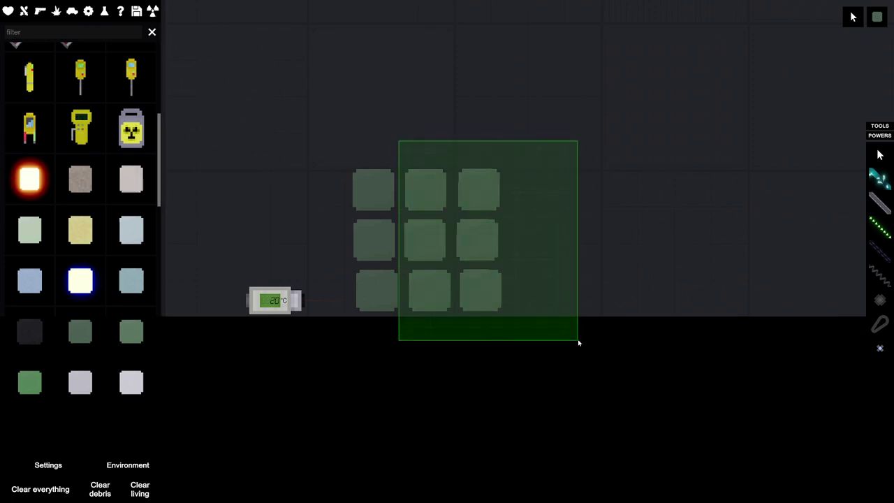
left_click(440, 132)
mouse_move(426, 137)
left_mouse_down()
mouse_move(514, 304)
mouse_move(557, 296)
left_mouse_up()
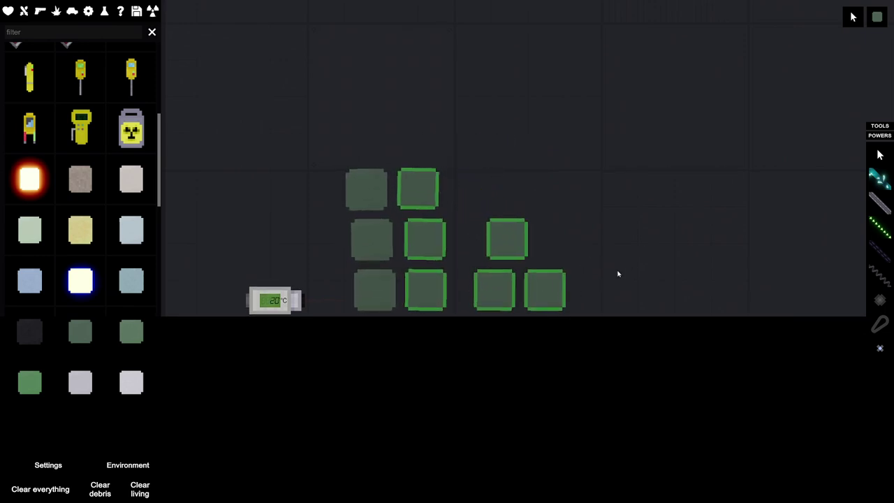
key("space")
left_click_drag(501, 250, 549, 246)
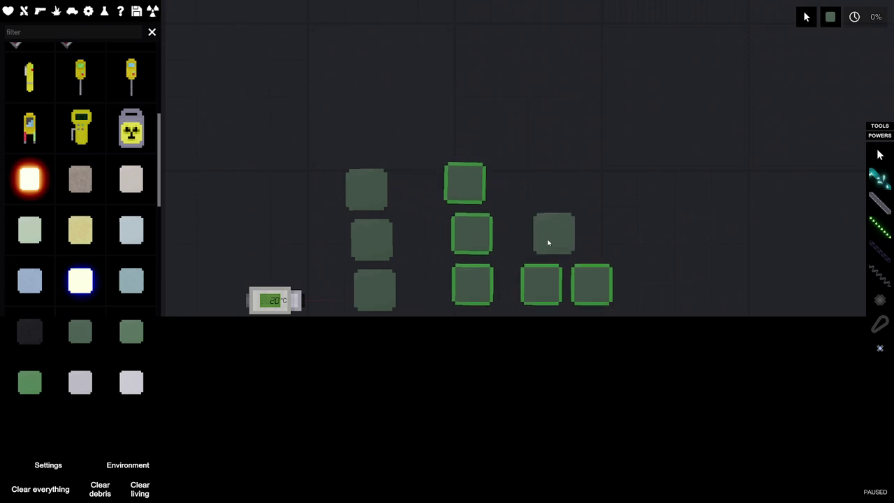
Step: Restack the stray block onto the third column, align that column, and resume
left_click(569, 267)
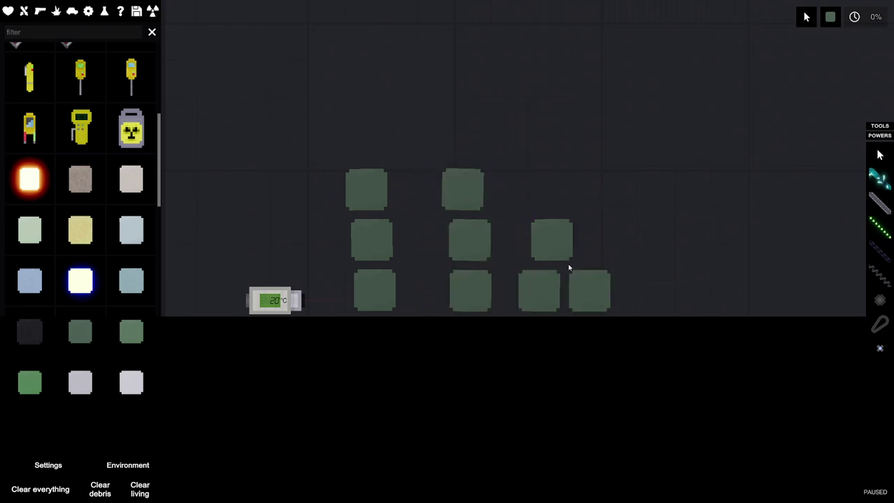
left_click(590, 290)
left_click_drag(590, 290, 539, 193)
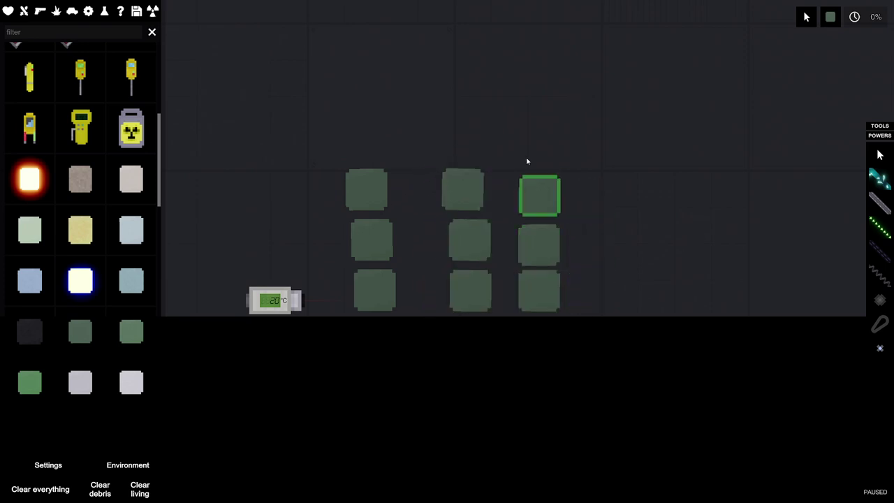
left_click_drag(523, 158, 569, 292)
left_click_drag(544, 244, 559, 244)
left_click(663, 272)
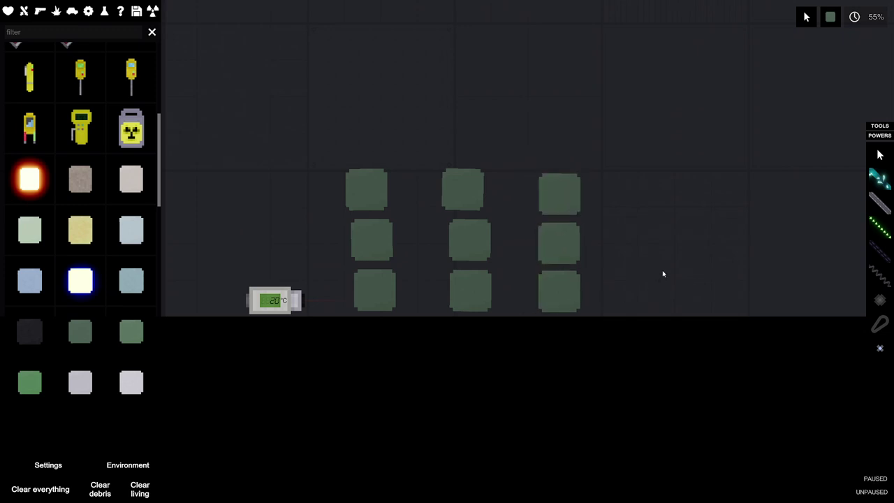
key("space")
Step: Nudge the top middle block into line with its column
left_click(465, 187)
left_click_drag(467, 184, 473, 189)
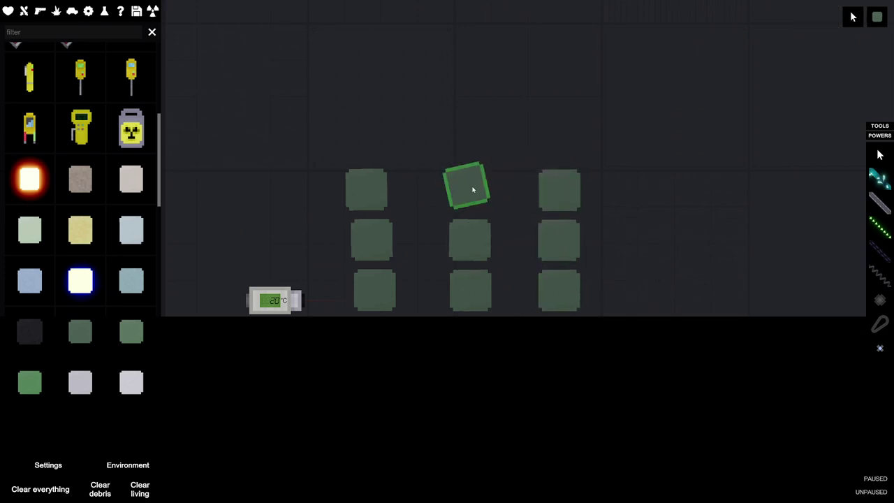
left_click(674, 153)
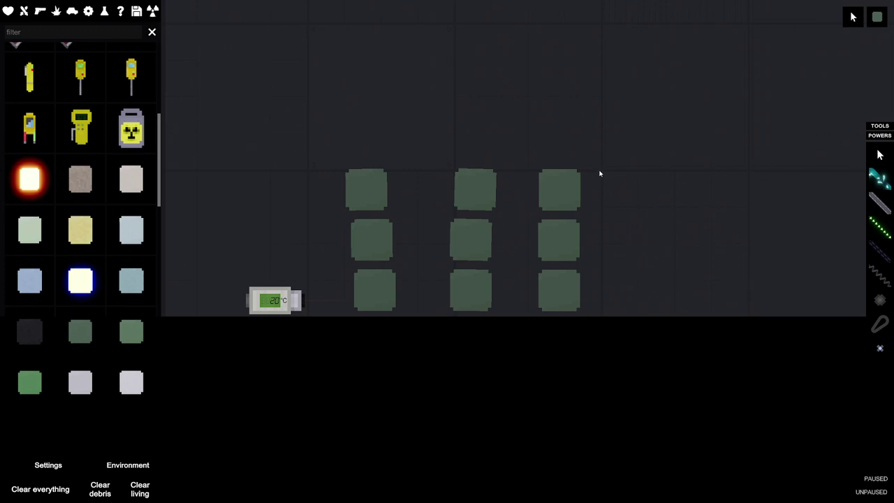
scroll(539, 94, "down", 3)
scroll(531, 216, "down", 2)
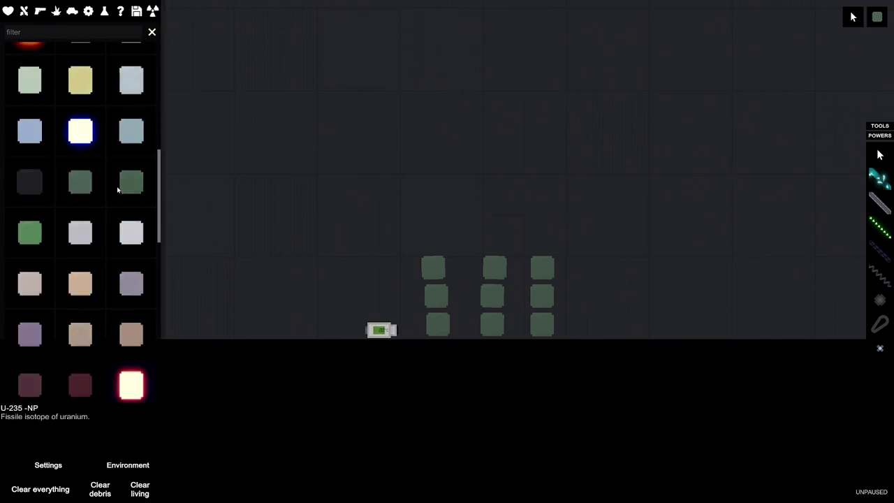
scroll(81, 210, "down", 5)
scroll(80, 210, "down", 4)
Step: Place four Heavy Water Moderator rods: left of, between, and right of the columns
left_click(29, 162)
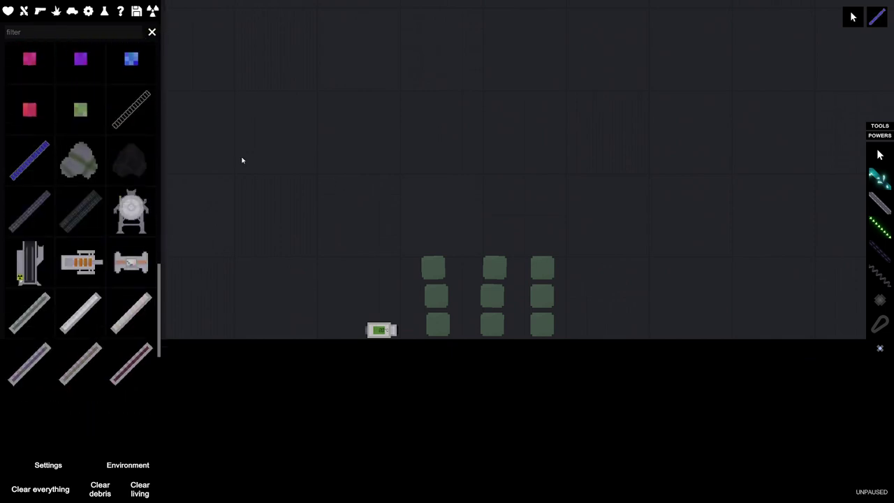
left_click(270, 182)
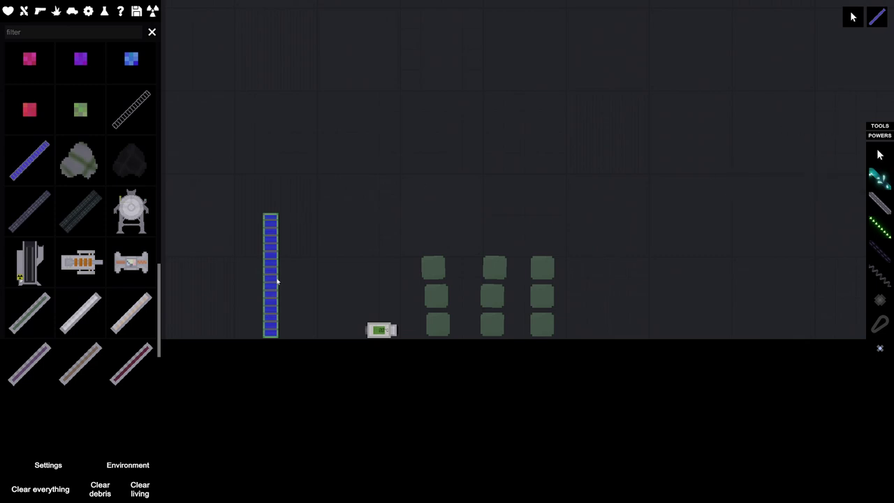
mouse_move(277, 279)
left_mouse_down()
mouse_move(316, 238)
mouse_move(411, 273)
left_mouse_up()
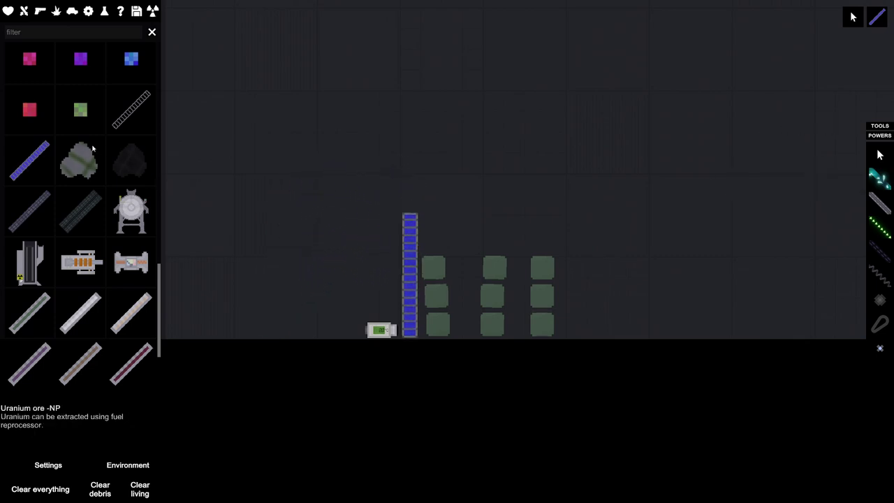
left_click(465, 198)
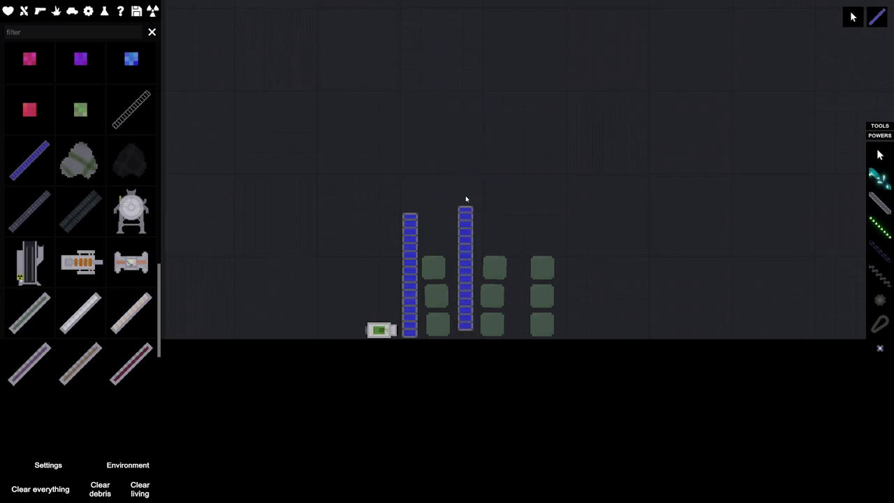
left_click(520, 209)
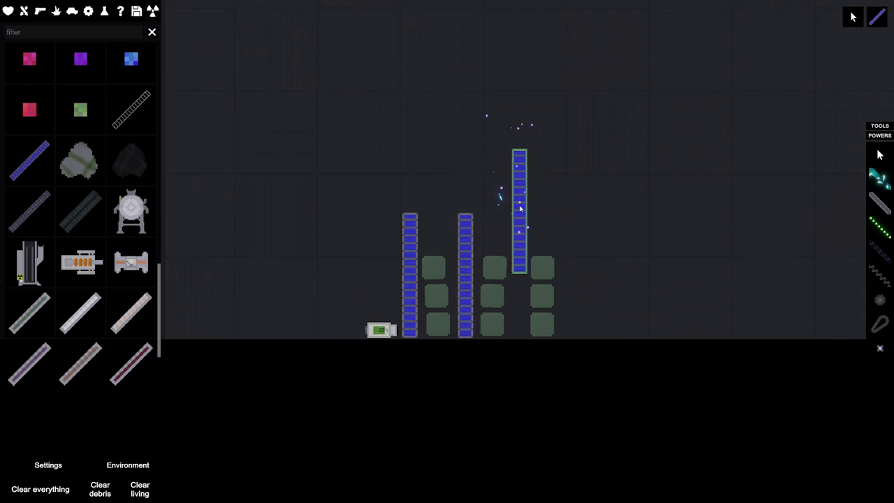
left_click(569, 220)
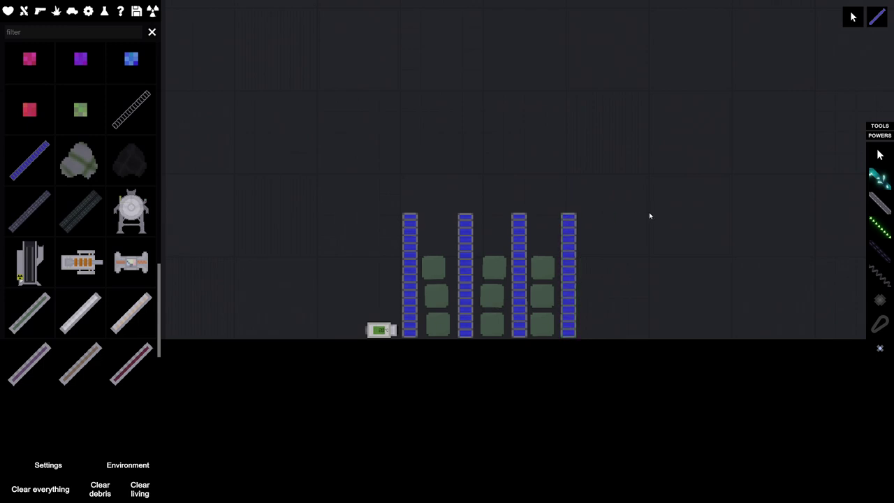
scroll(437, 272, "up", 2)
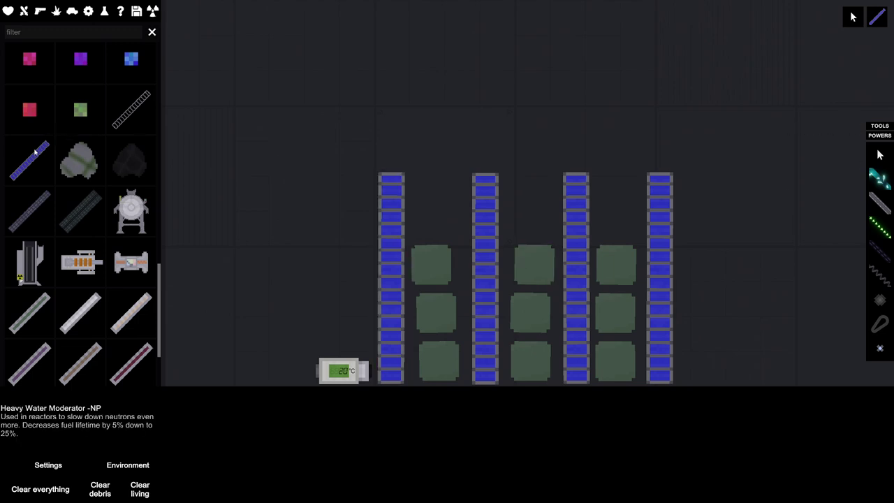
Step: Spawn a moderator rod above the pile and turn it horizontal
middle_click(307, 204)
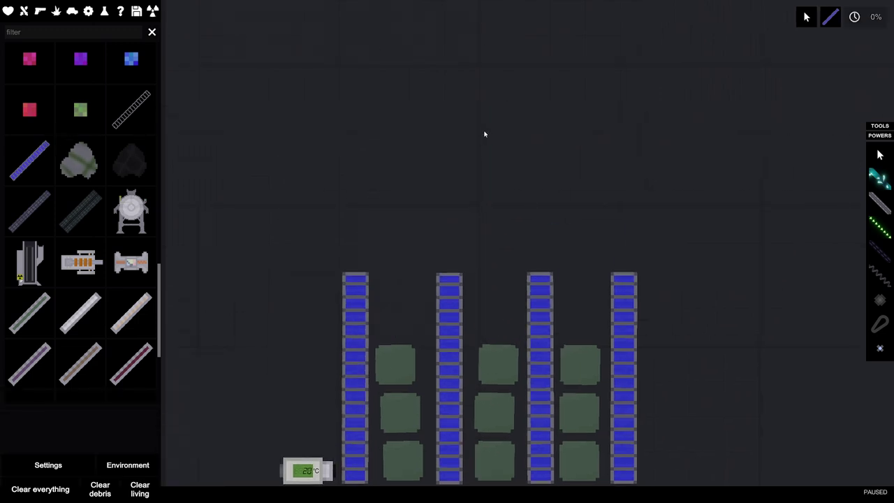
left_click(484, 134)
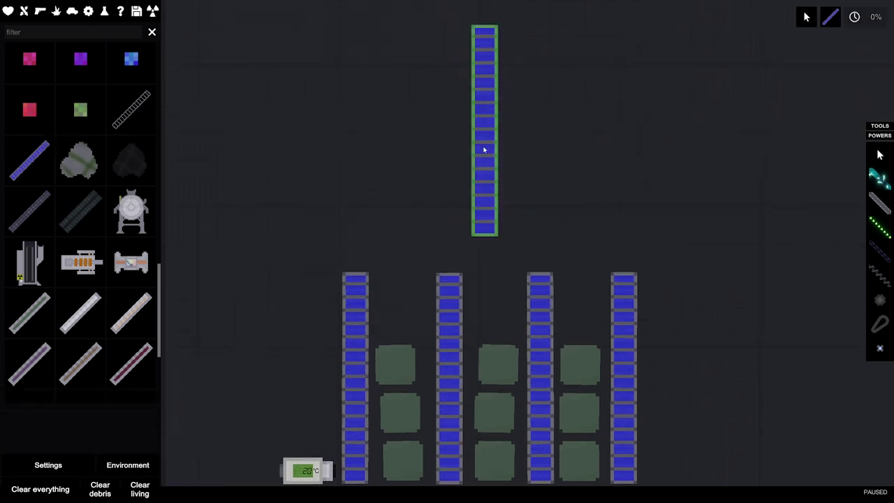
left_click_drag(484, 134, 477, 166)
key("d")
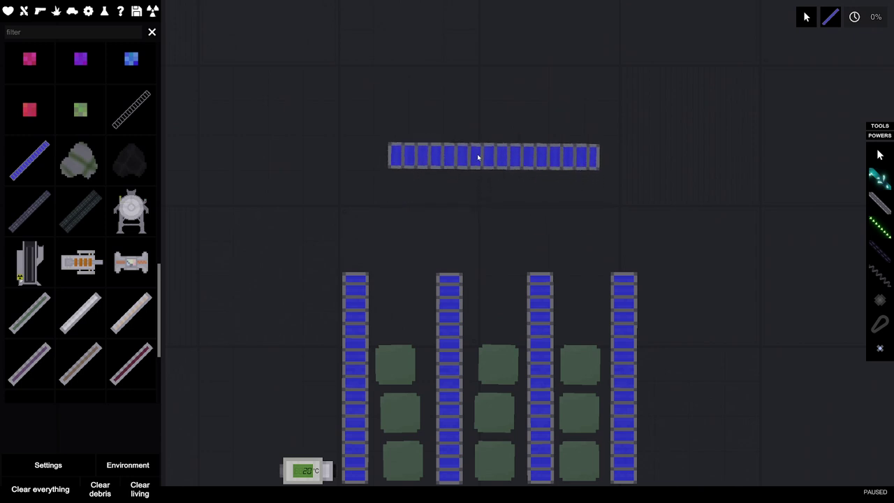
scroll(478, 167, "down", 1)
Step: Raise the columns and blocks slightly and move the small gauge left
left_click_drag(364, 260, 622, 459)
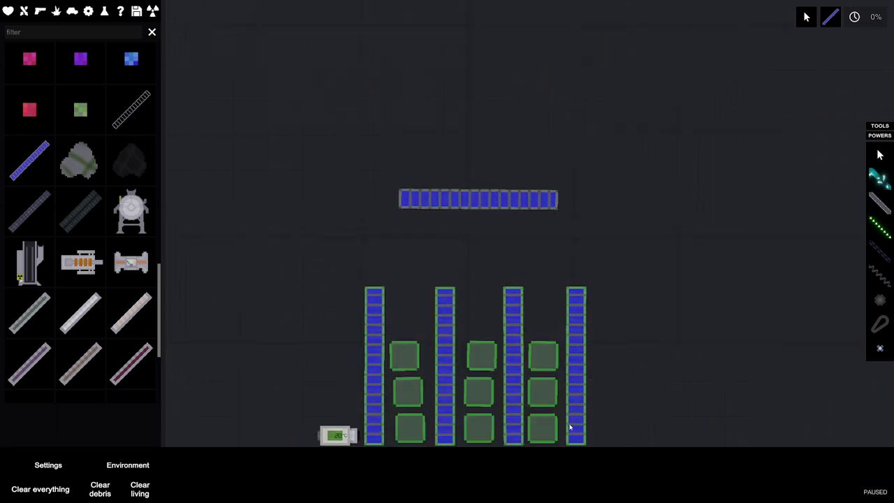
left_click(572, 428)
left_click_drag(573, 429, 576, 397)
left_click(179, 94)
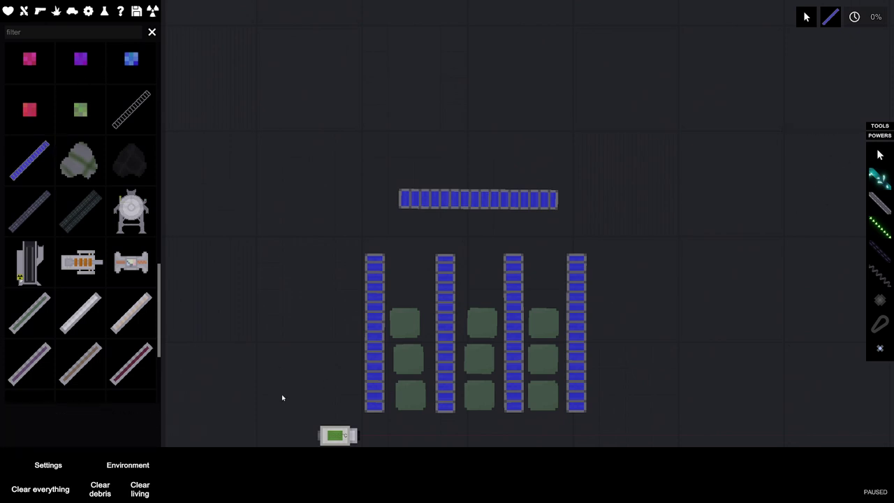
left_click_drag(339, 436, 202, 403)
Step: Lay a moderator bar flat under the columns and paste a copy under the left columns
left_click(39, 148)
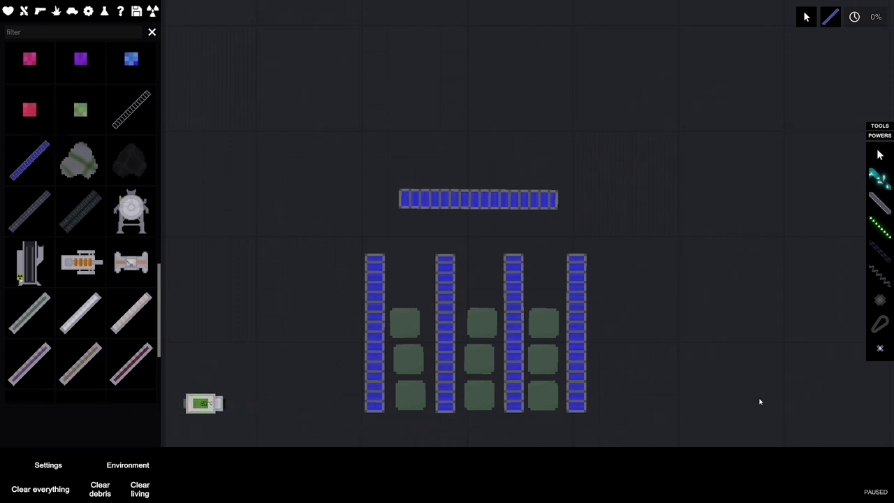
left_click(760, 402)
mouse_move(760, 401)
left_mouse_down()
mouse_move(606, 431)
mouse_move(557, 424)
left_mouse_up()
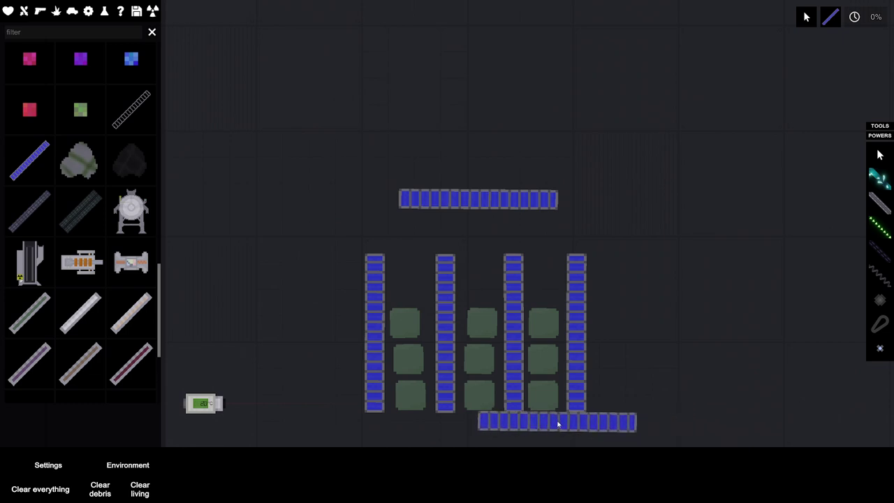
left_click(552, 421)
key("ctrl+c")
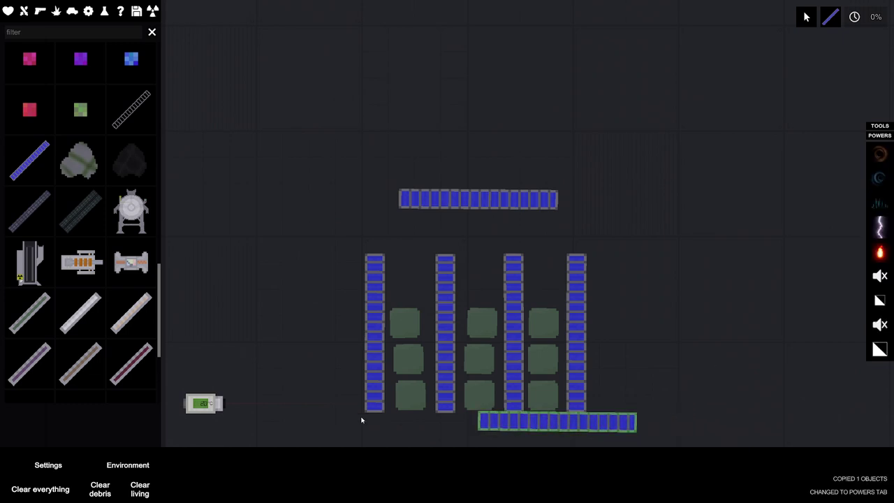
key("ctrl+v")
left_click(388, 422)
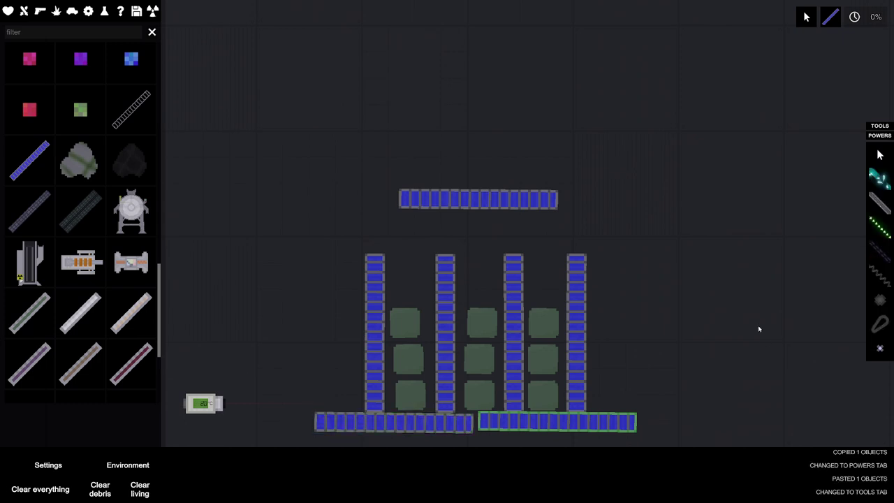
Step: Lower the whole structure, rest the top bar on the columns, and resume
left_click_drag(293, 140, 696, 435)
left_click_drag(587, 423, 588, 436)
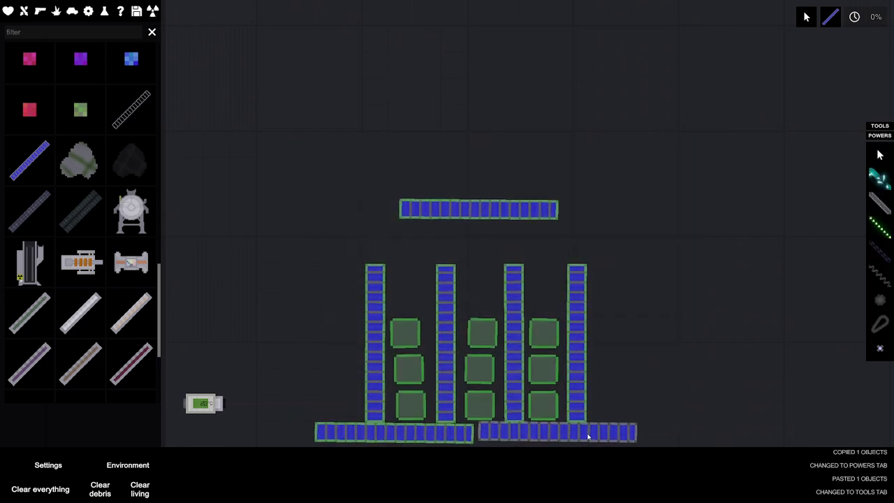
left_click(587, 450)
left_click(470, 211)
left_click_drag(469, 211, 473, 251)
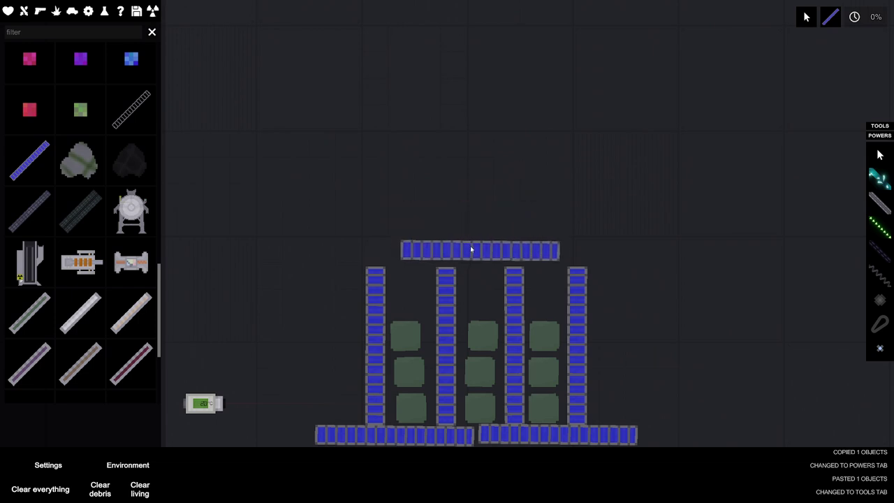
left_click(657, 224)
key("space")
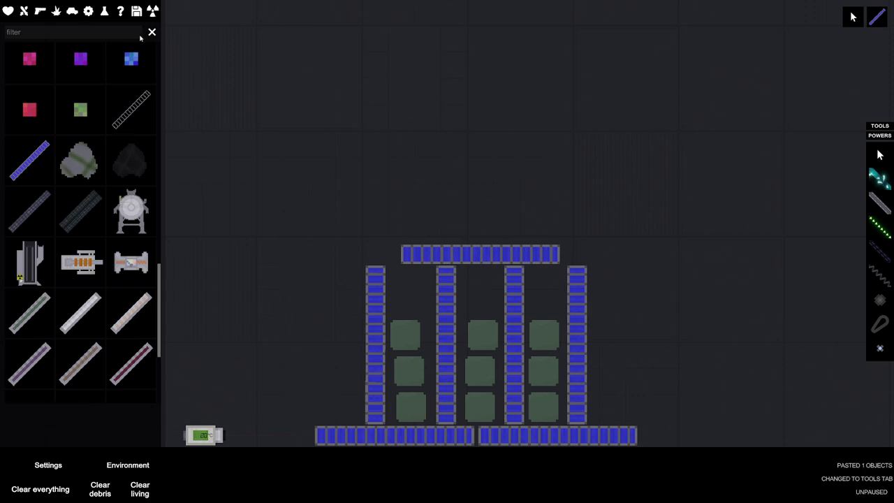
Step: Fill the three top gaps between the columns with U-238 blocks while paused
left_click(152, 10)
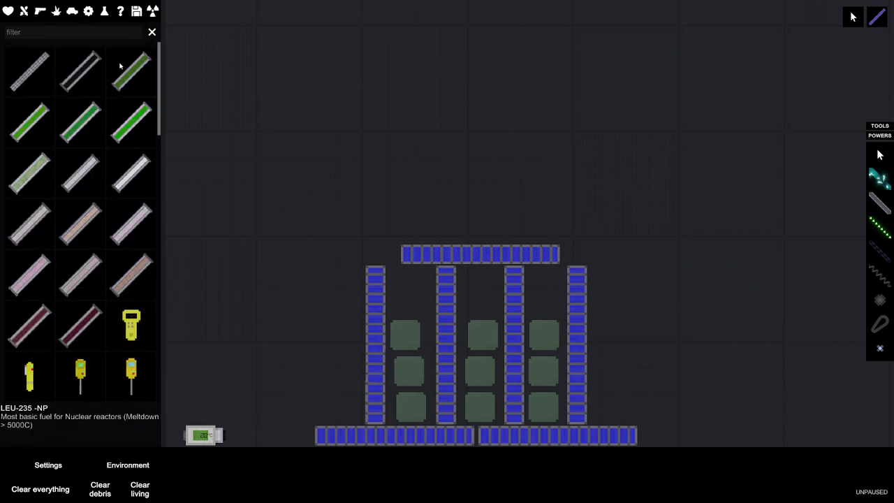
scroll(42, 224, "down", 3)
scroll(70, 245, "down", 3)
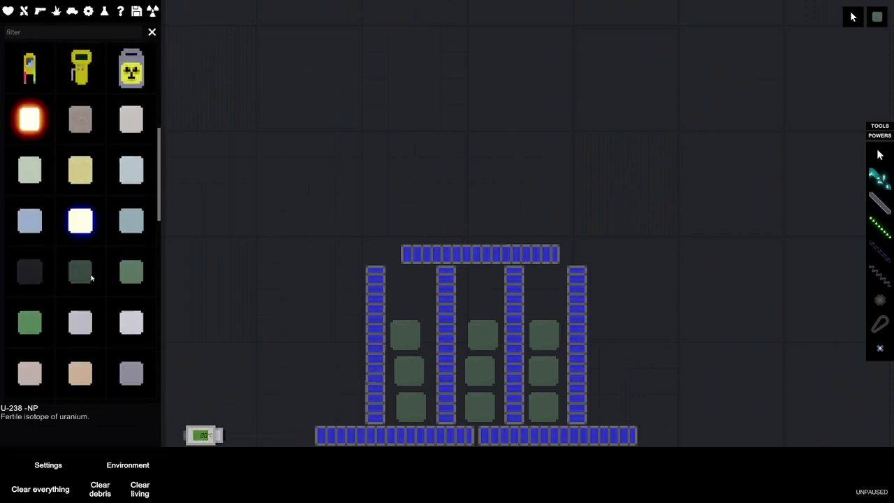
key("space")
left_click(402, 288)
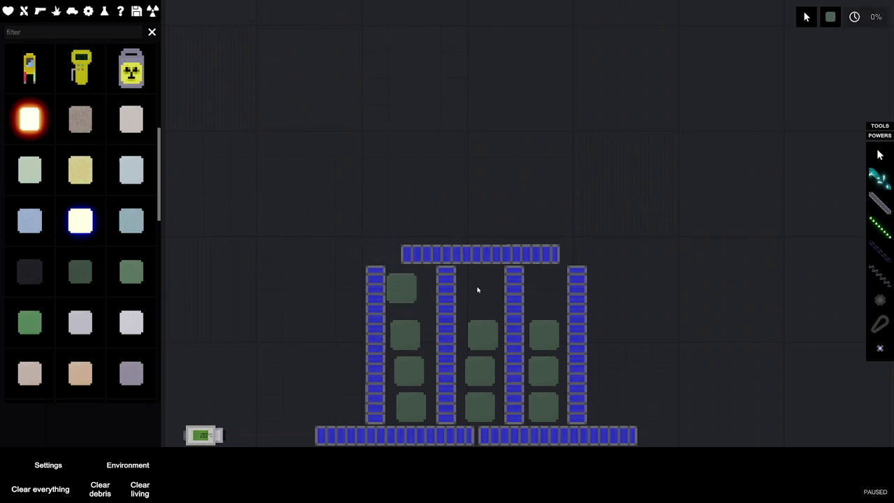
left_click(478, 289)
left_click(545, 282)
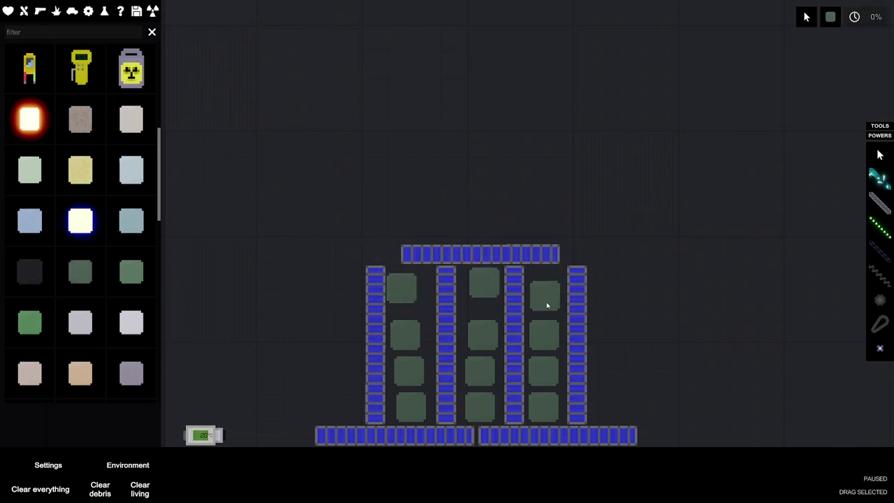
left_click(489, 290)
left_click(403, 294)
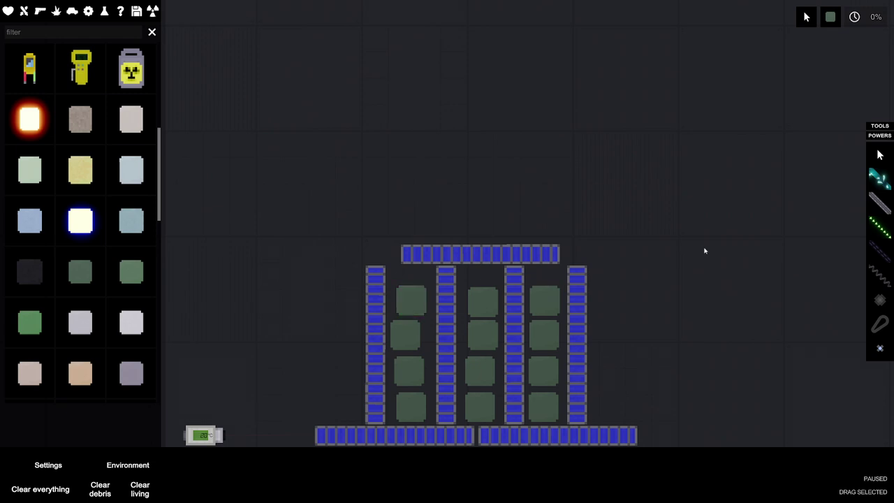
key("space")
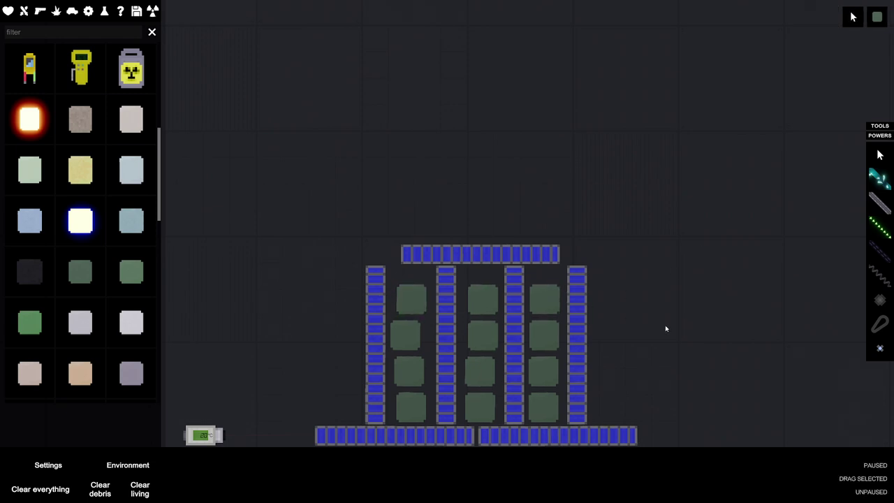
Step: Stack a new four-block U-238 column right of the structure
left_click(606, 393)
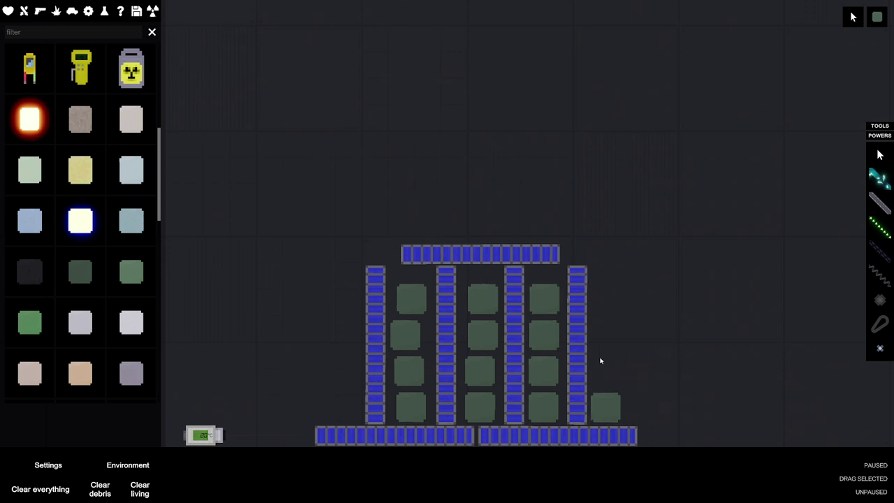
left_click(601, 359)
left_click(598, 315)
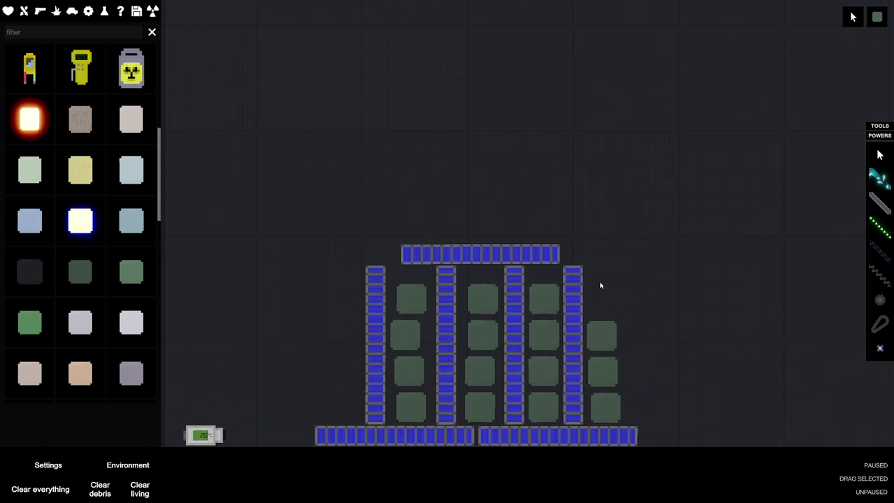
left_click(598, 283)
scroll(80, 209, "up", 5)
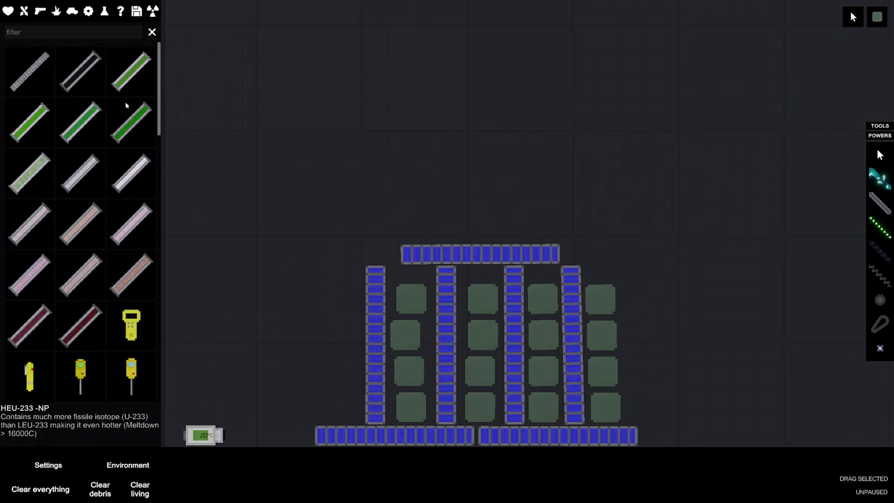
Step: Stand a pasted moderator bar upright beside the new column and shift the top bar left
key("ctrl+v")
left_click(765, 322)
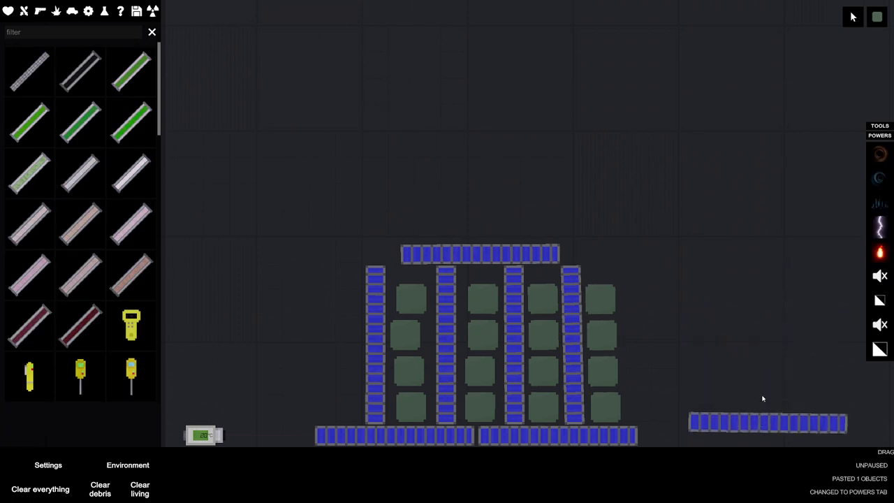
mouse_move(769, 422)
left_mouse_down()
mouse_move(755, 347)
mouse_move(644, 369)
left_mouse_up()
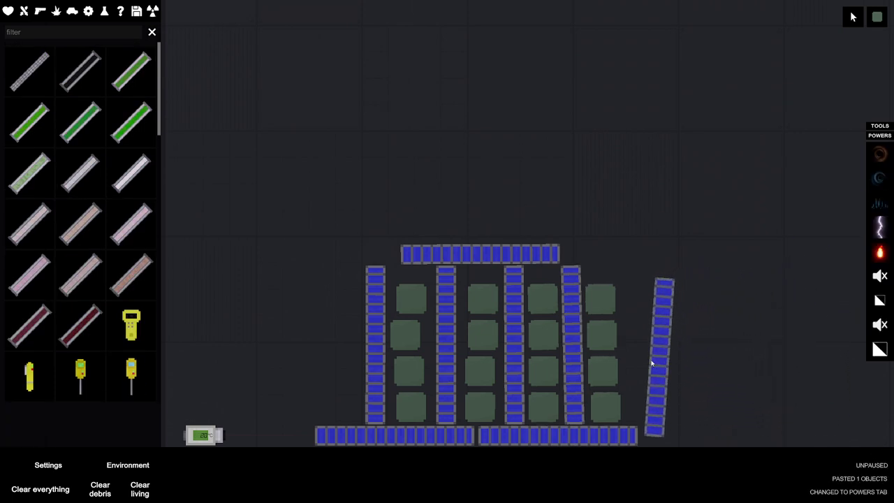
key("space")
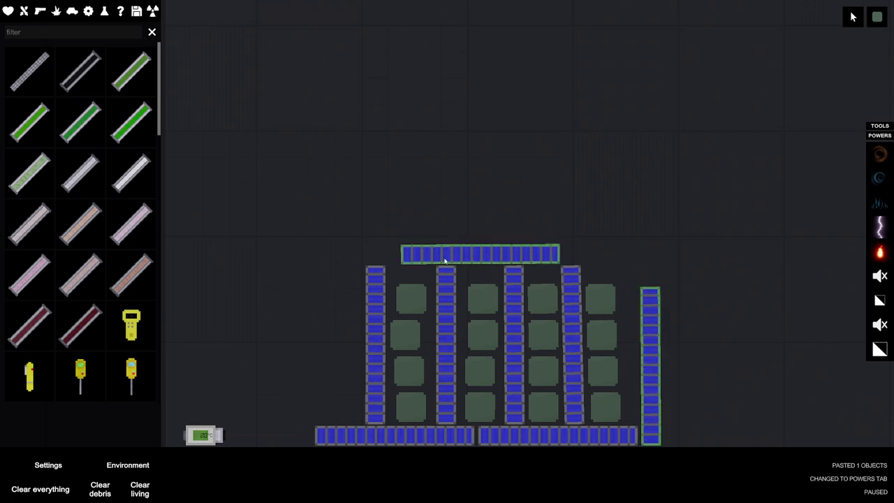
left_click_drag(480, 254, 426, 248)
left_click(589, 224)
Step: Add a second roof bar beside the first
key("ctrl+v")
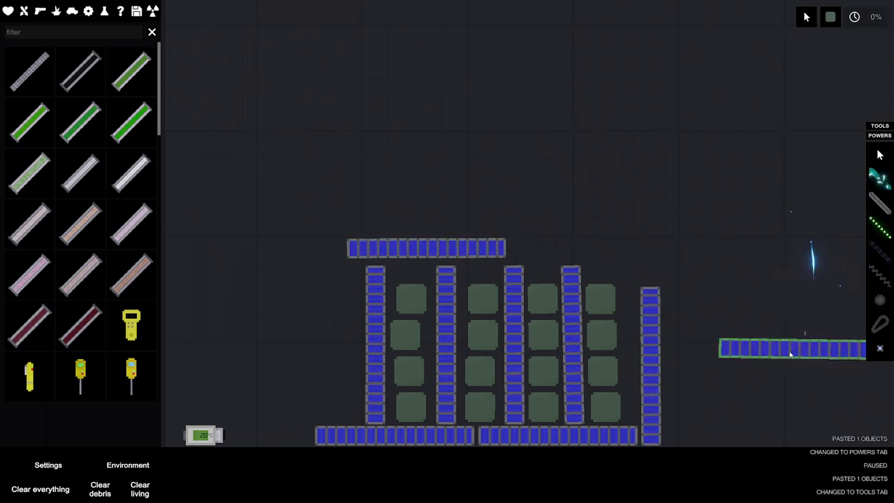
left_click_drag(793, 349, 591, 247)
left_click(585, 253)
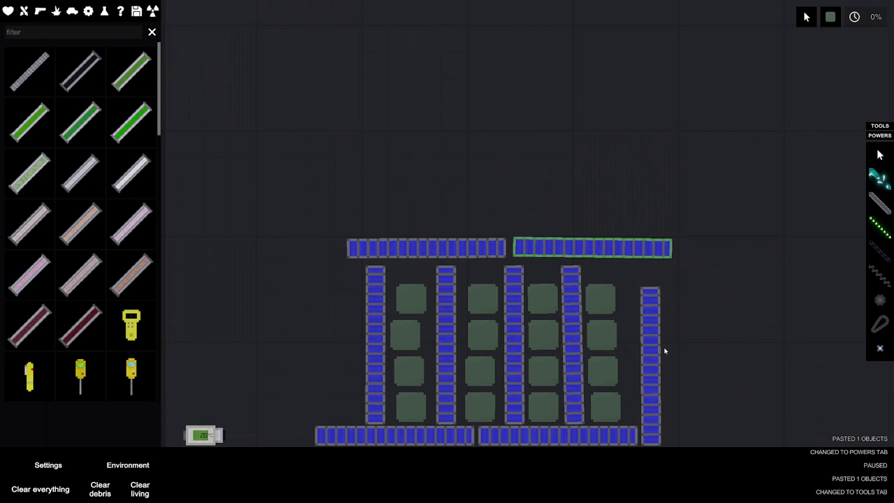
Step: Shift the base bars right, fit the upright bar into the right side, and resume
left_click_drag(648, 363, 762, 316)
left_click_drag(627, 435, 650, 433)
left_click_drag(461, 435, 475, 433)
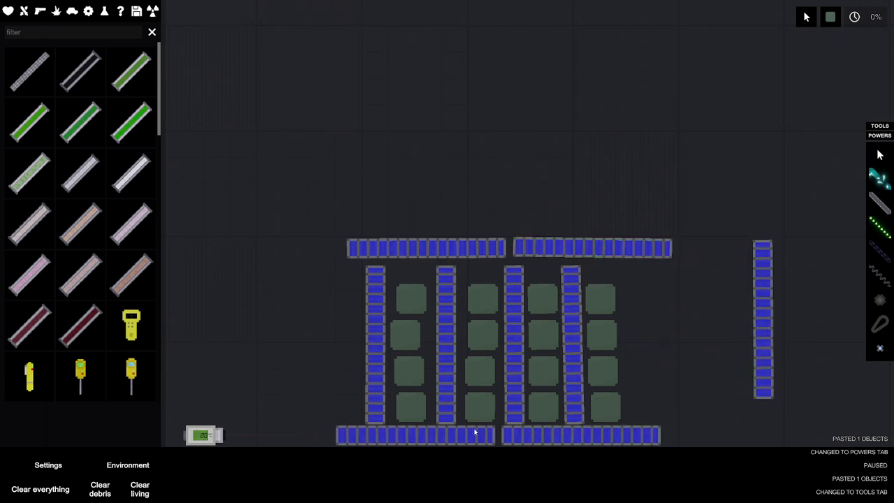
left_click_drag(763, 363, 640, 362)
key("space")
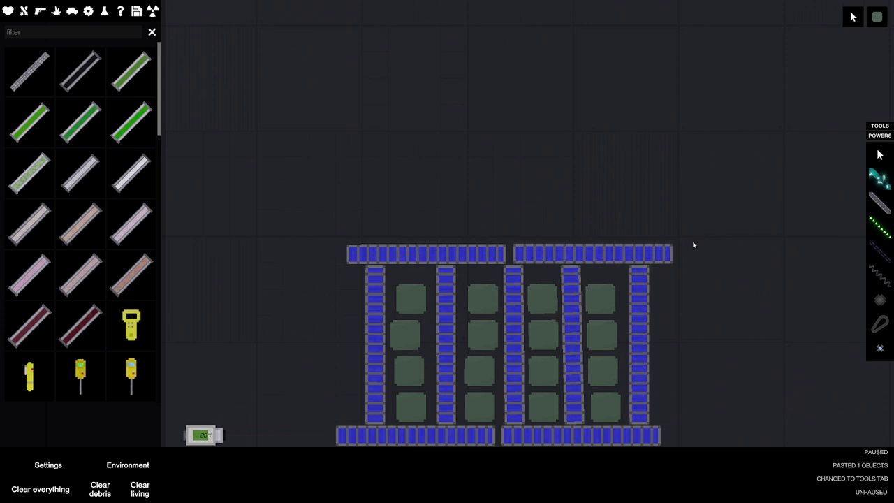
scroll(735, 301, "down", 3)
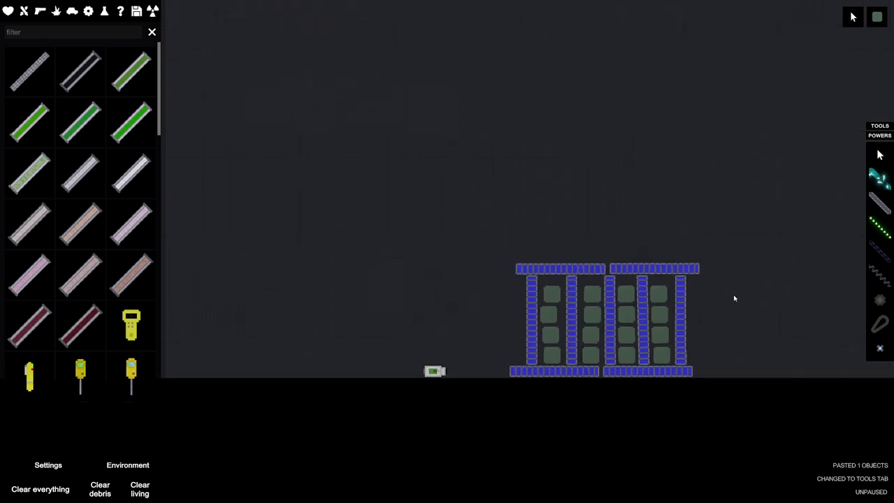
scroll(740, 279, "down", 3)
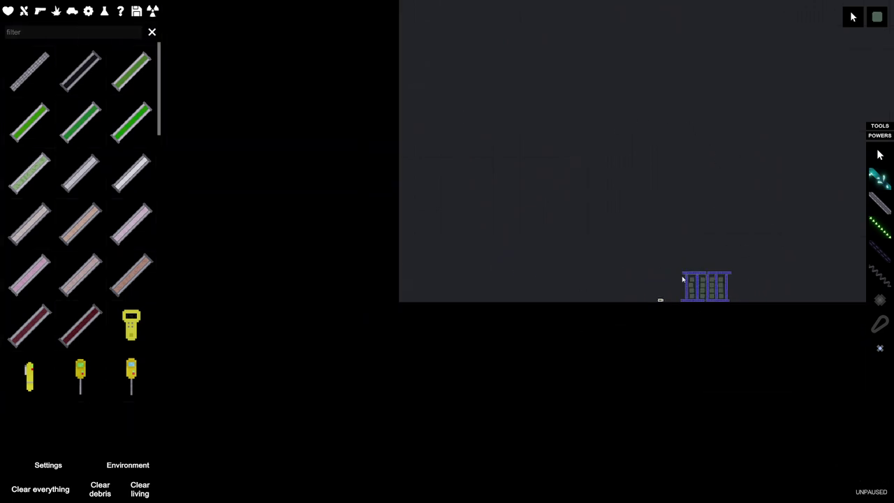
scroll(756, 295, "up", 5)
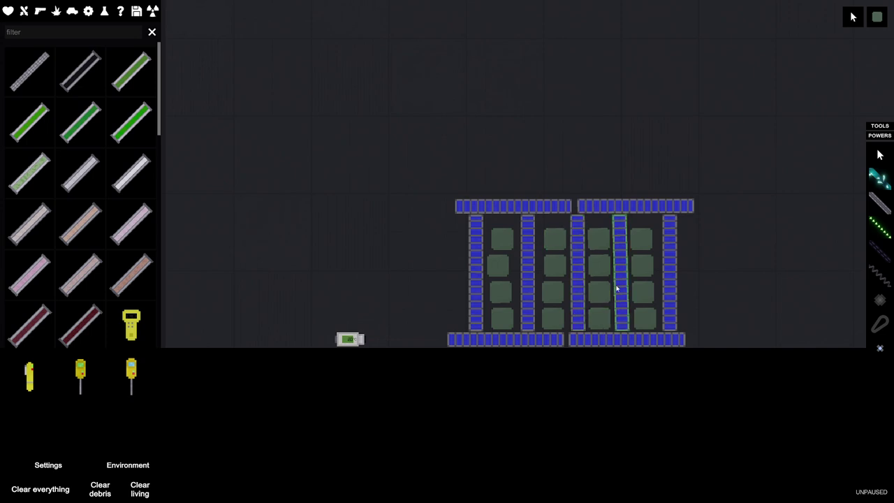
left_click(611, 289)
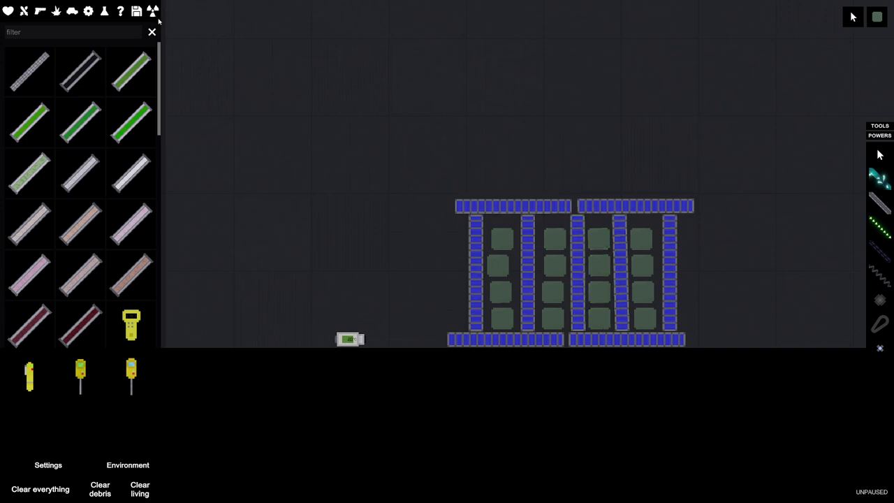
scroll(131, 189, "down", 5)
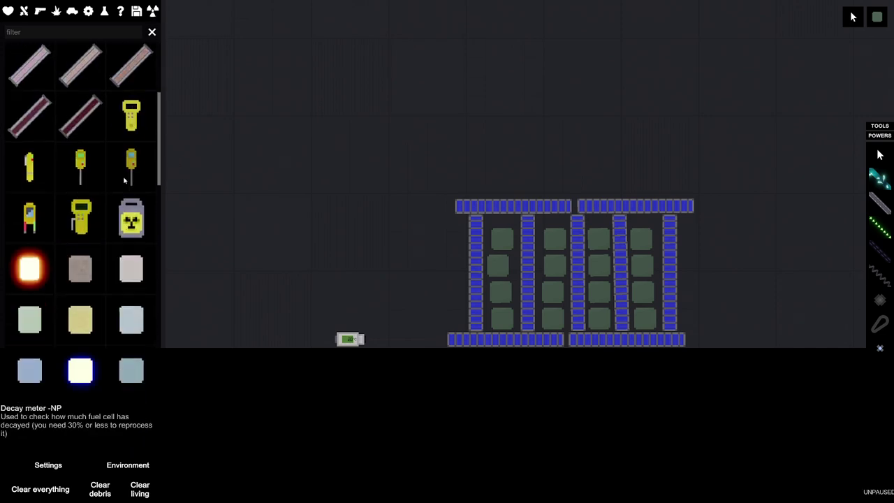
scroll(131, 190, "down", 5)
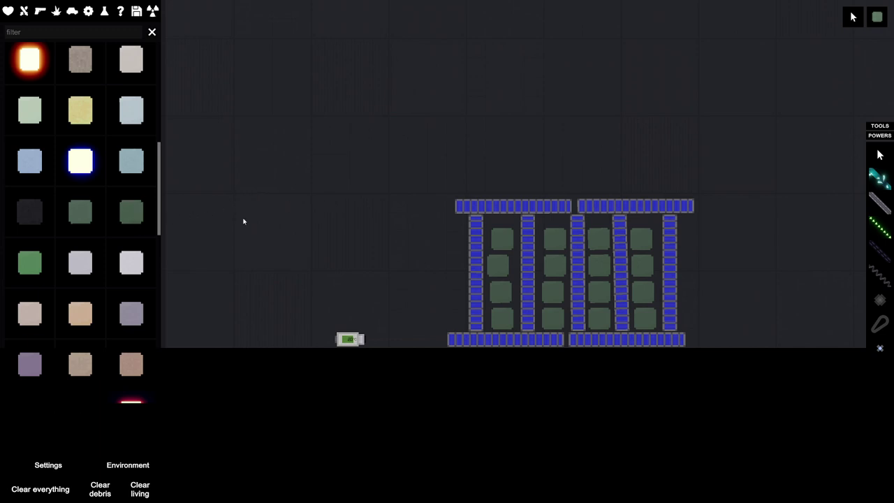
Step: Drop a U-235 block by the pile, then check the thermometer, block and bottom beam
left_click(394, 340)
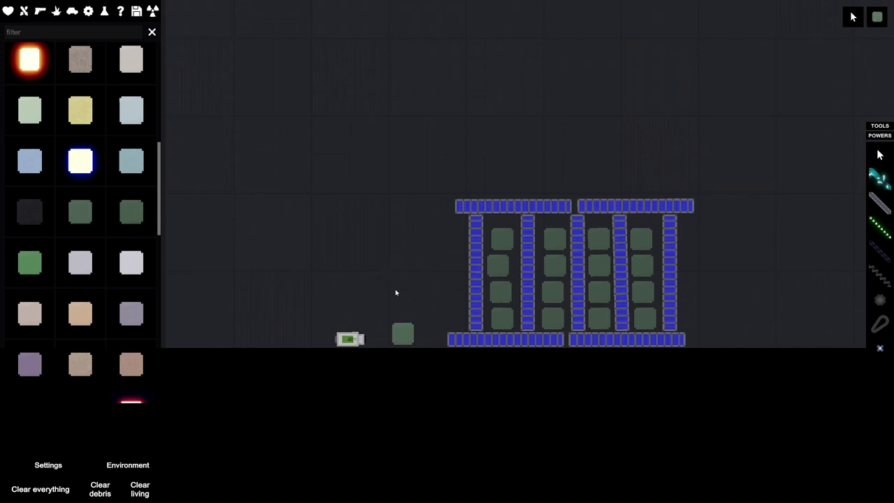
scroll(405, 333, "up", 3)
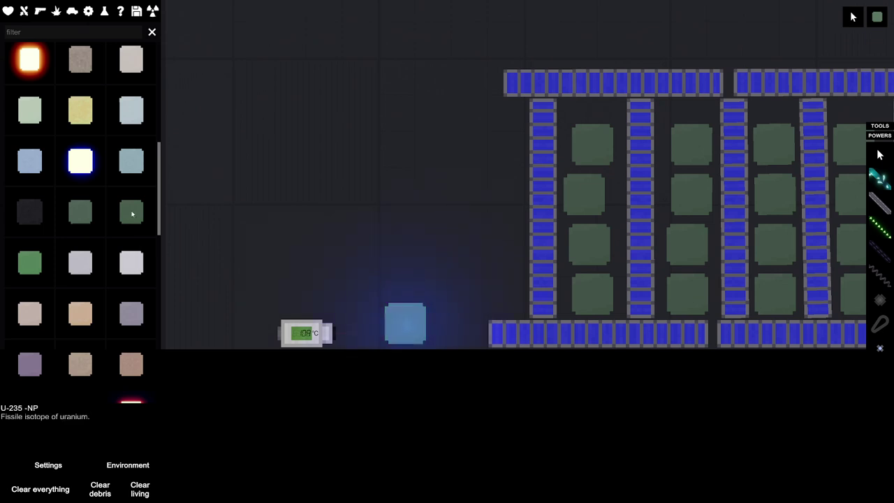
scroll(411, 330, "down", 2)
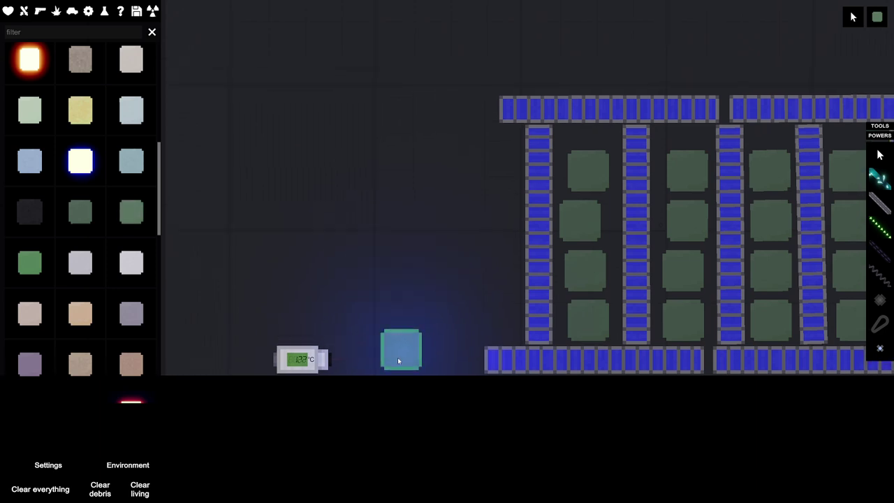
left_click(315, 367)
left_click(410, 342)
left_click(487, 363)
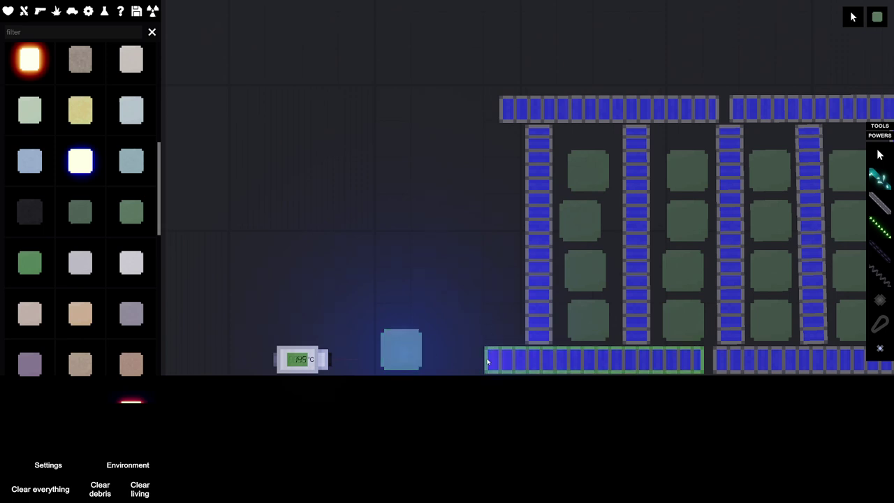
left_click(496, 308)
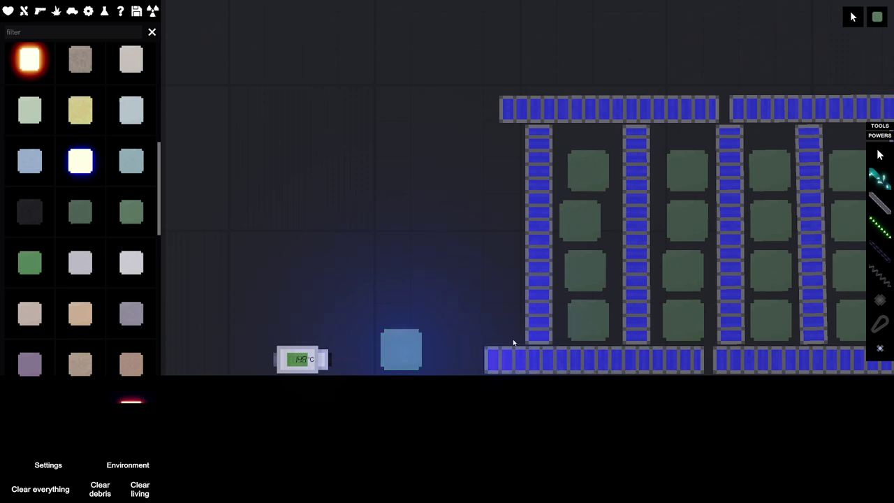
left_click(384, 340)
scroll(443, 220, "down", 3)
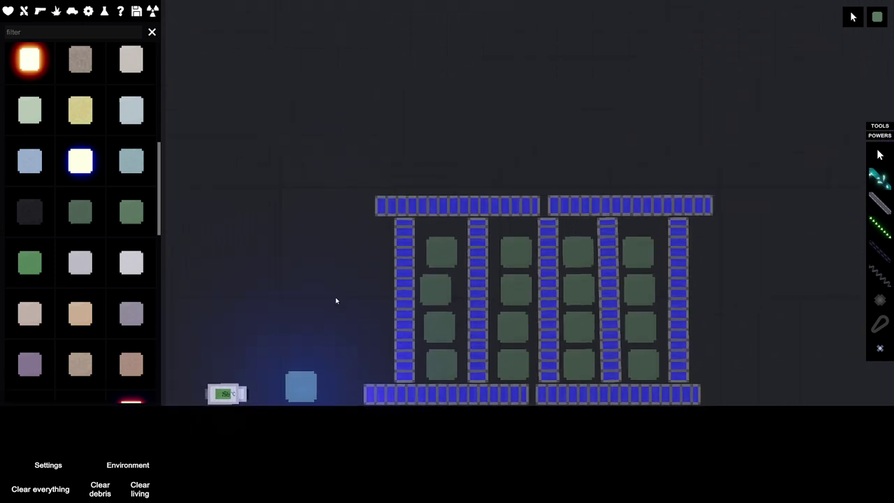
scroll(335, 299, "down", 1)
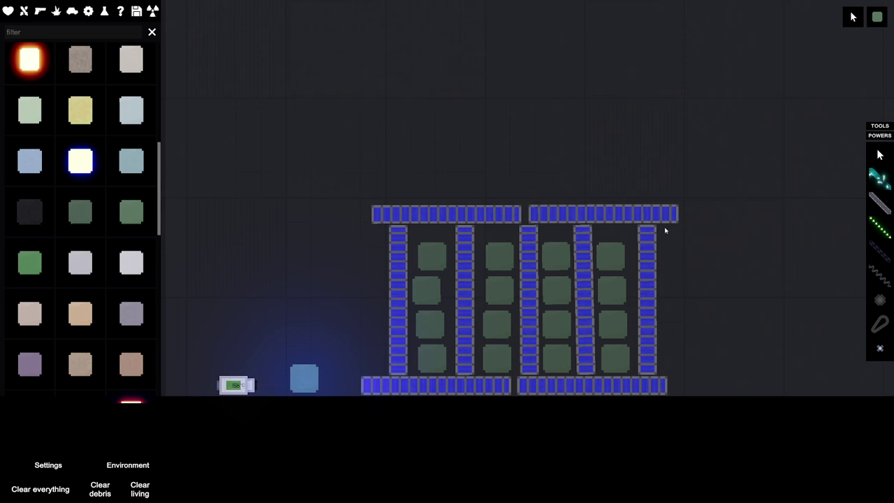
Step: Pause the simulation and delete two U-238 blocks from the pile
key("space")
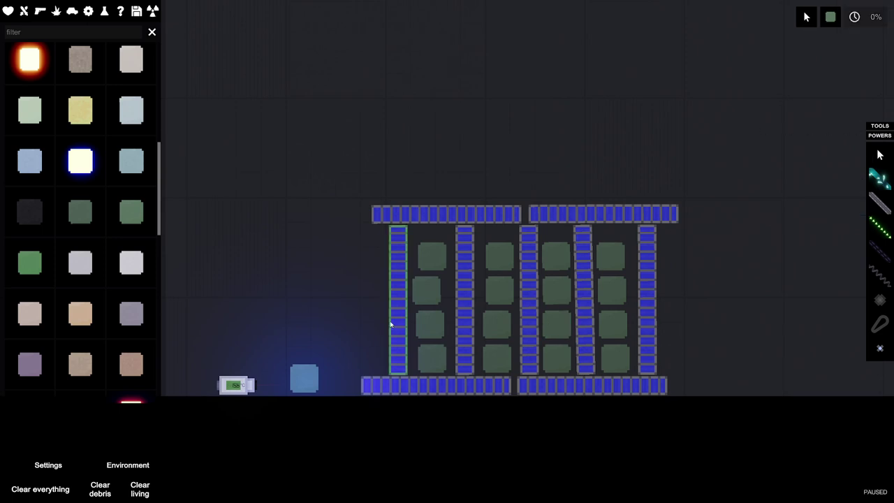
right_click(499, 326)
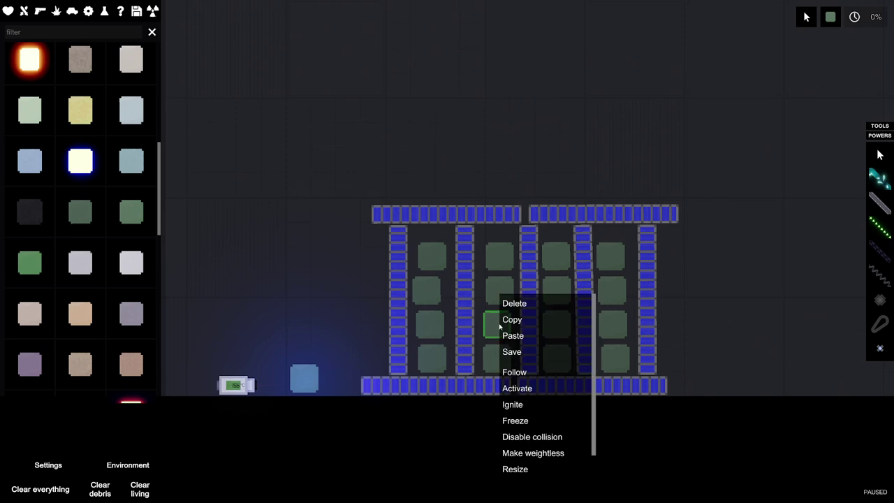
left_click(514, 303)
right_click(557, 323)
left_click(574, 316)
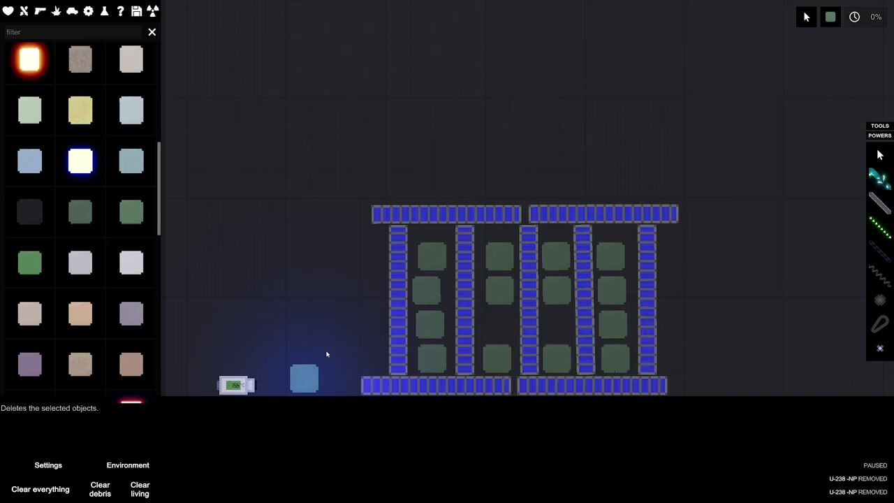
Step: Copy the loose U-235 block into both empty slots and resume the simulation
left_click(308, 370)
key("ctrl+c")
key("Tab")
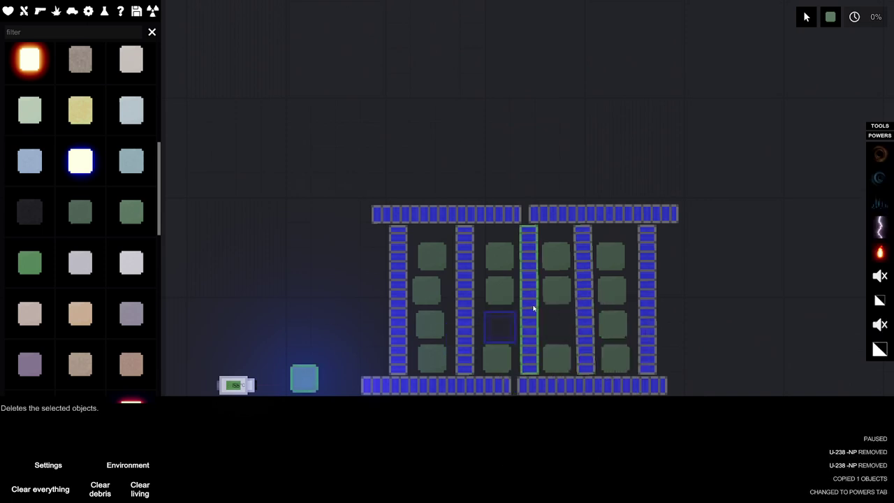
key("ctrl+v")
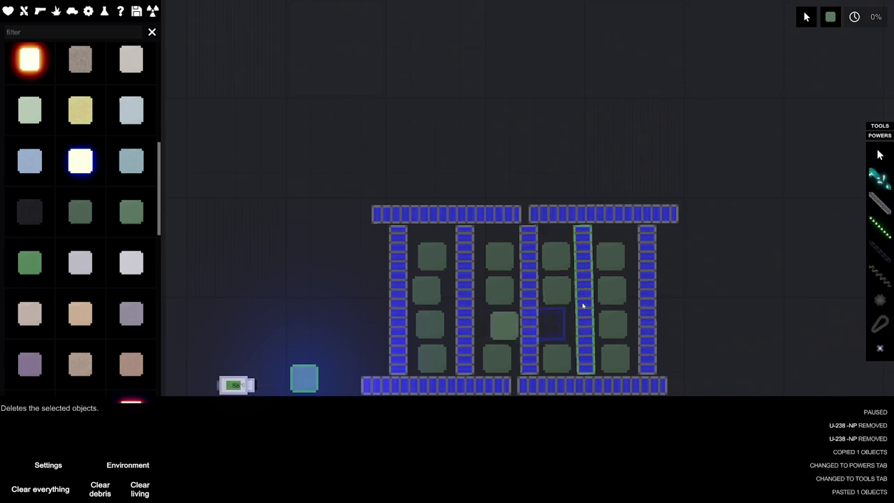
key("ctrl+v")
key("space")
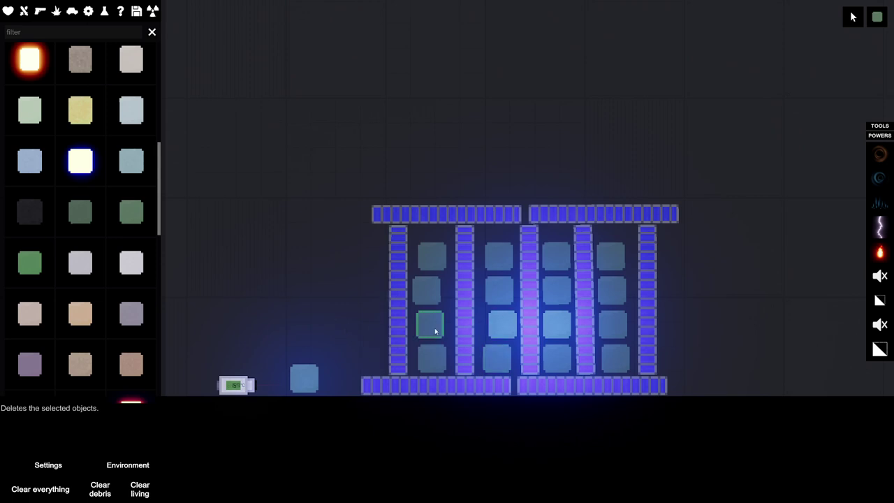
Step: Delete the loose U-235 block from the floor
key("d")
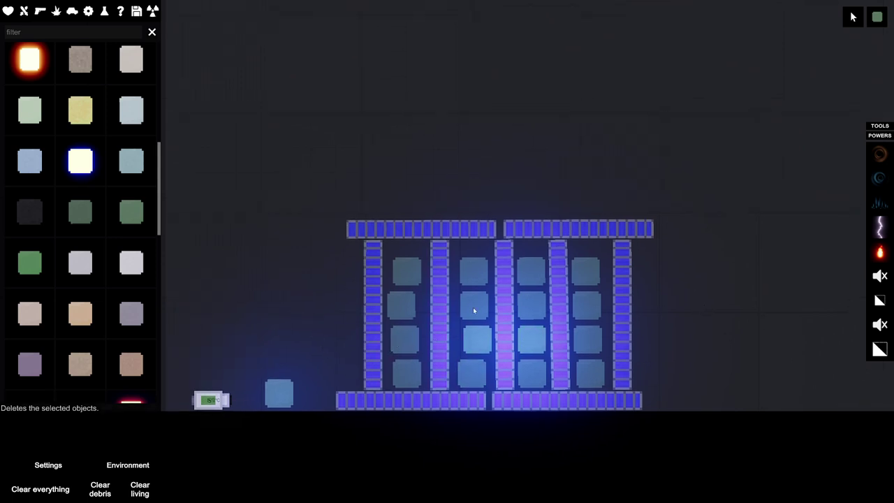
right_click(280, 393)
left_click(281, 299)
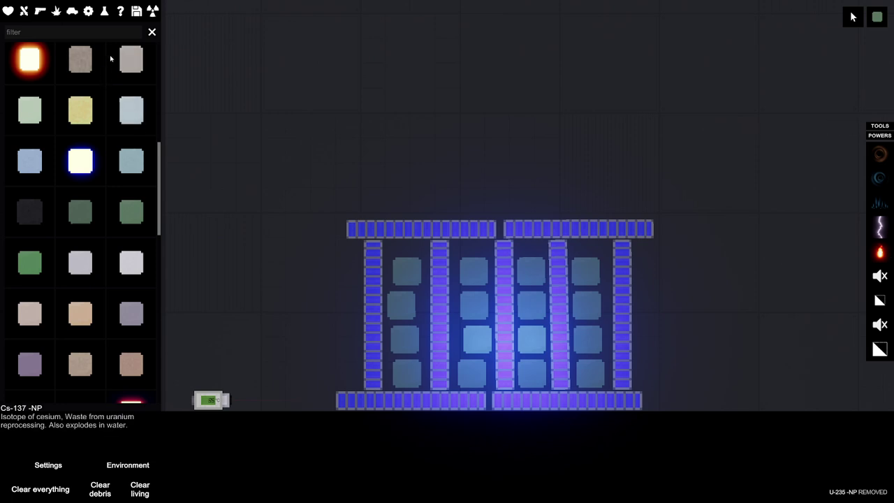
type("thermo")
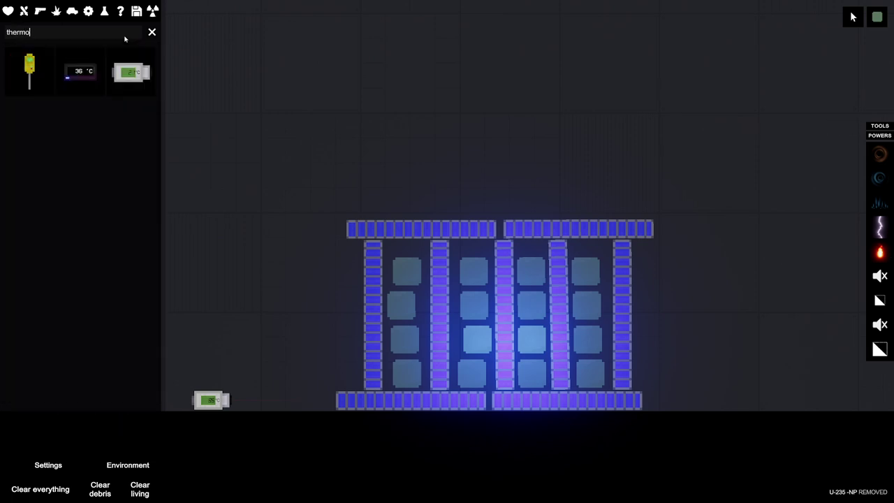
Step: Place a digital temperature display right of the pile and rigid-cable it to a reactor cell
left_click(81, 72)
left_click(723, 380)
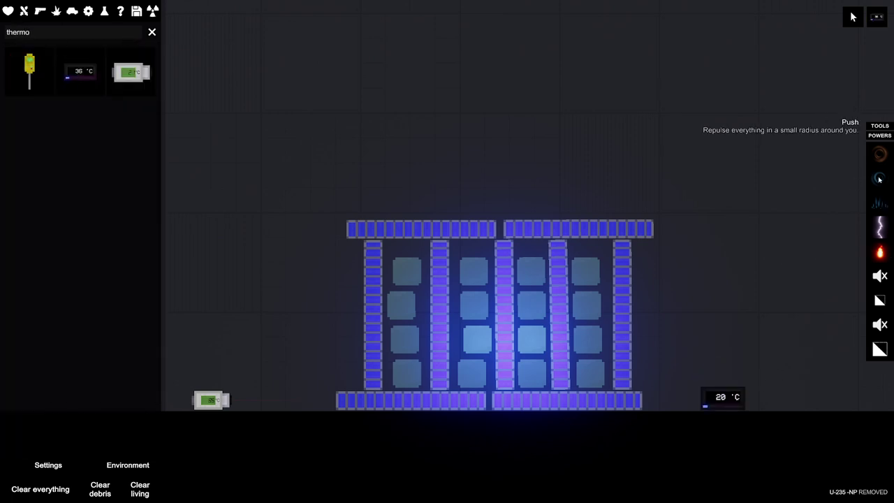
left_click(879, 126)
left_click(879, 203)
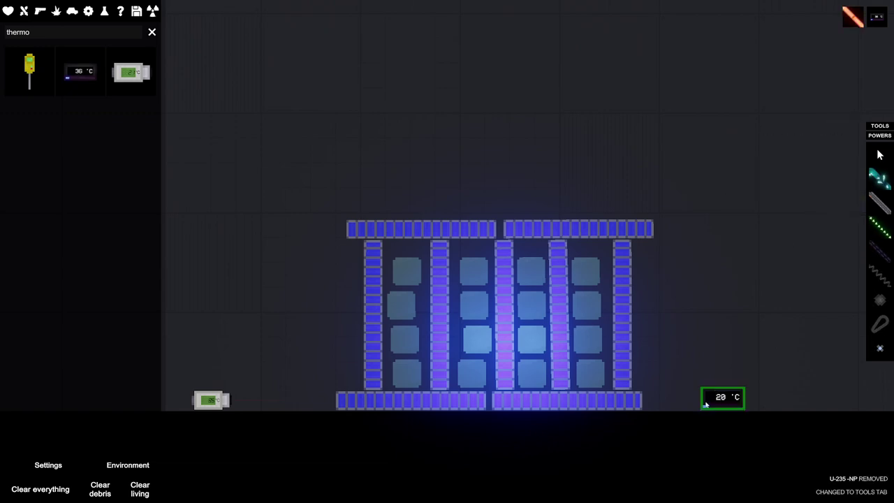
left_click_drag(707, 403, 485, 340)
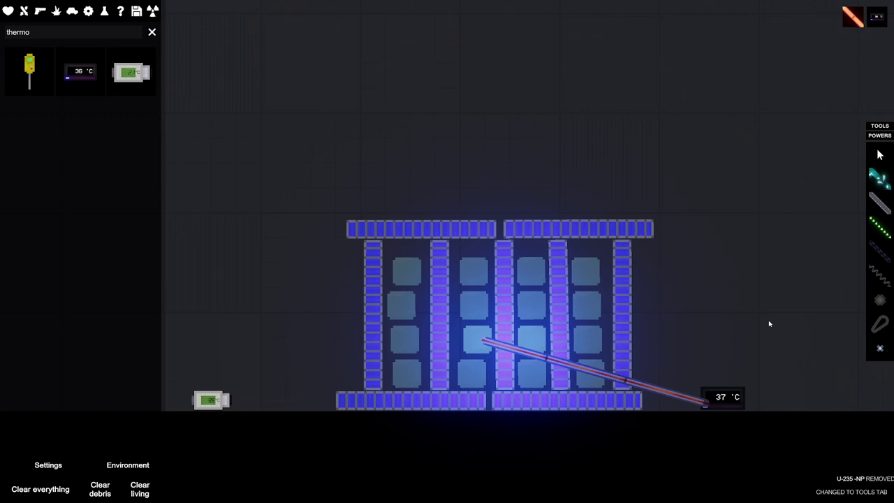
Step: Add a second, unconnected temperature display further right and adjust the connecting rod's end
left_click_drag(767, 303, 667, 318)
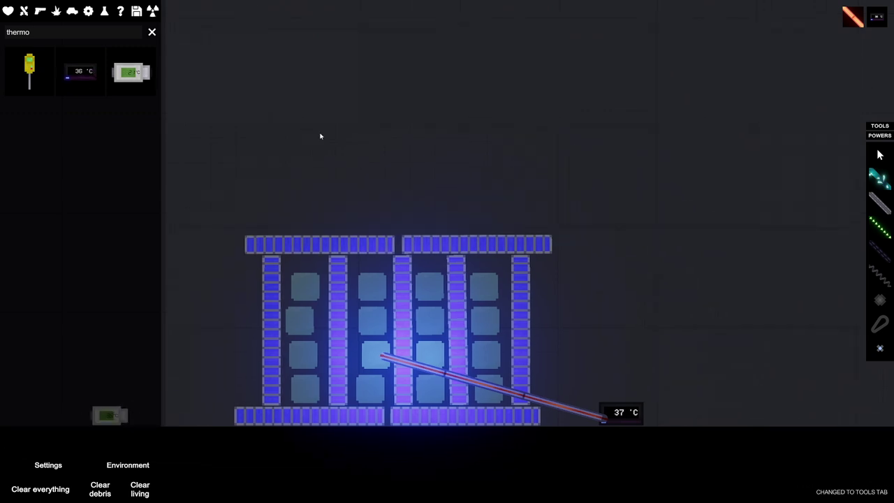
left_click(832, 387)
left_click_drag(803, 328, 723, 328)
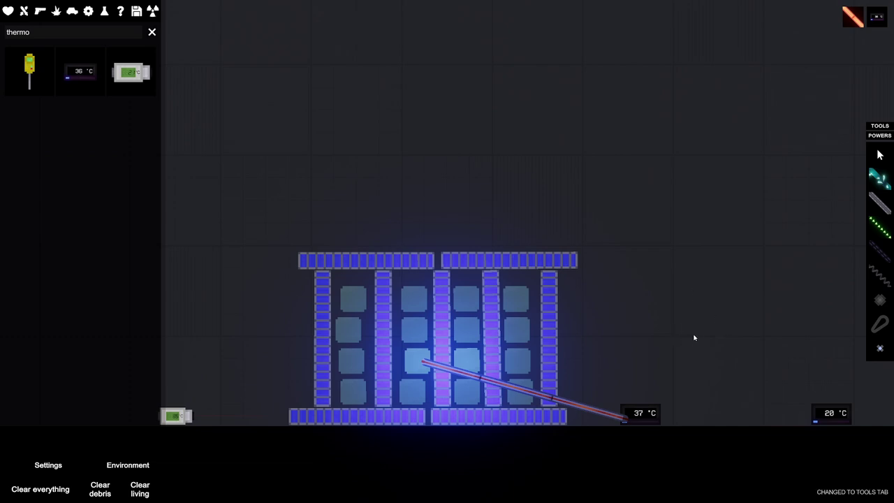
scroll(694, 338, "down", 1)
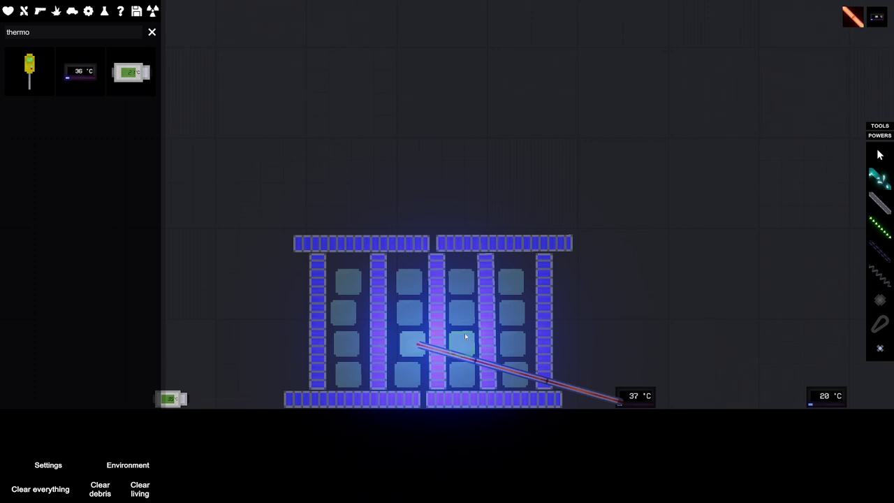
left_click_drag(419, 346, 427, 342)
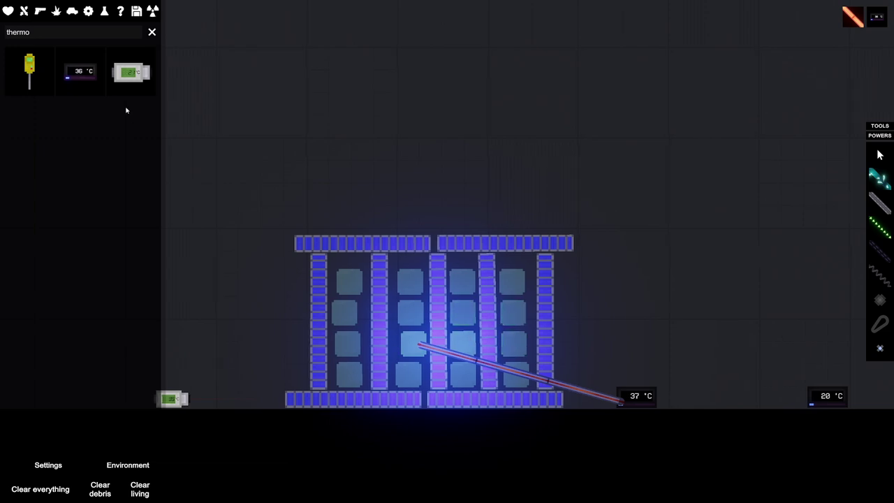
Step: Clear the item search, pause, and delete two fuel blocks from the reactor
left_click(151, 31)
left_click(8, 12)
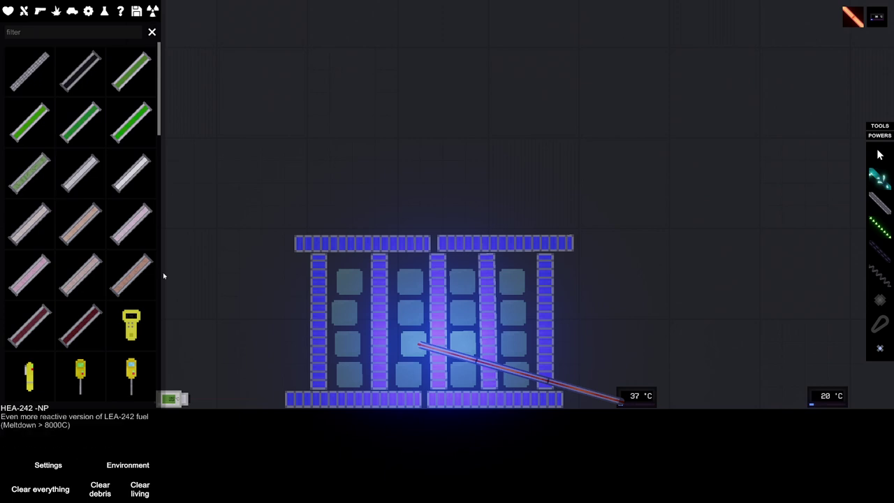
key("space")
right_click(403, 293)
left_click(417, 303)
right_click(468, 293)
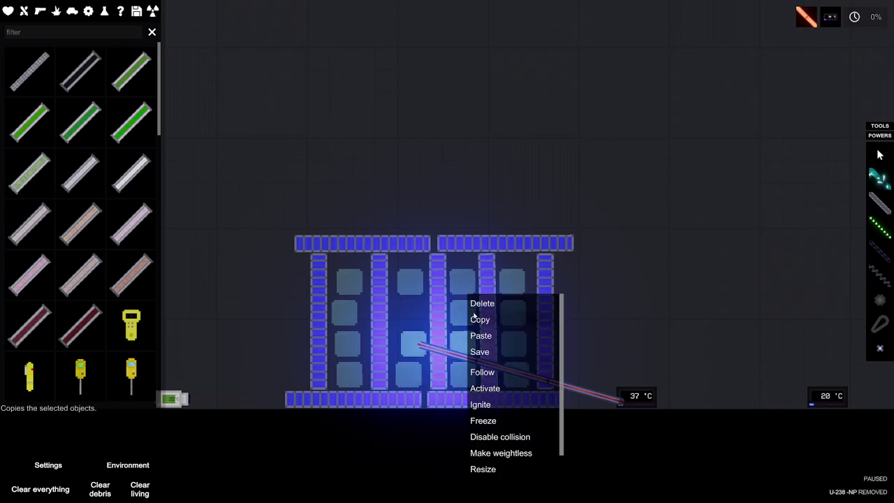
left_click(482, 304)
scroll(80, 210, "down", 5)
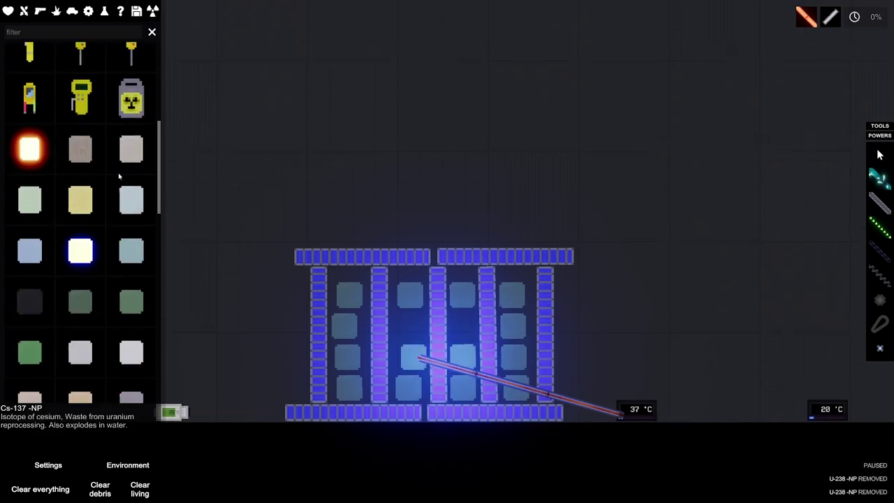
Step: Place two new fuel blocks in the reactor grid and unpause the simulation
left_click(81, 300)
left_click(409, 323)
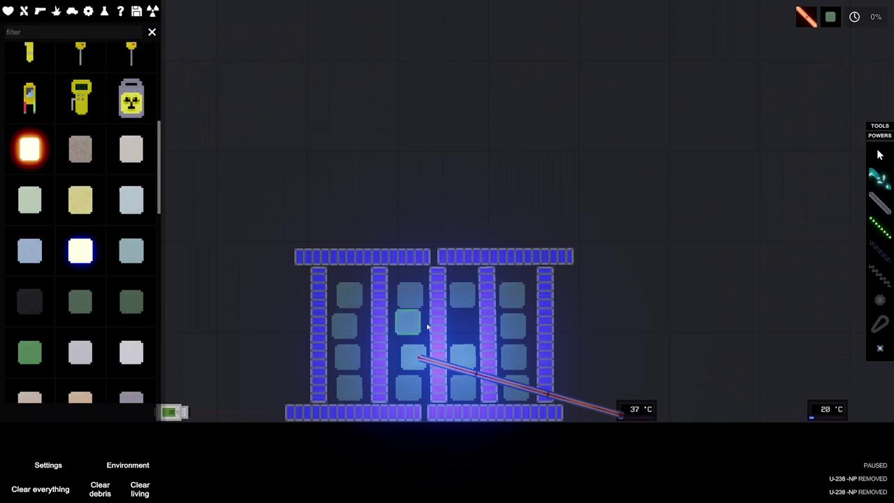
left_click(465, 322)
key("Escape")
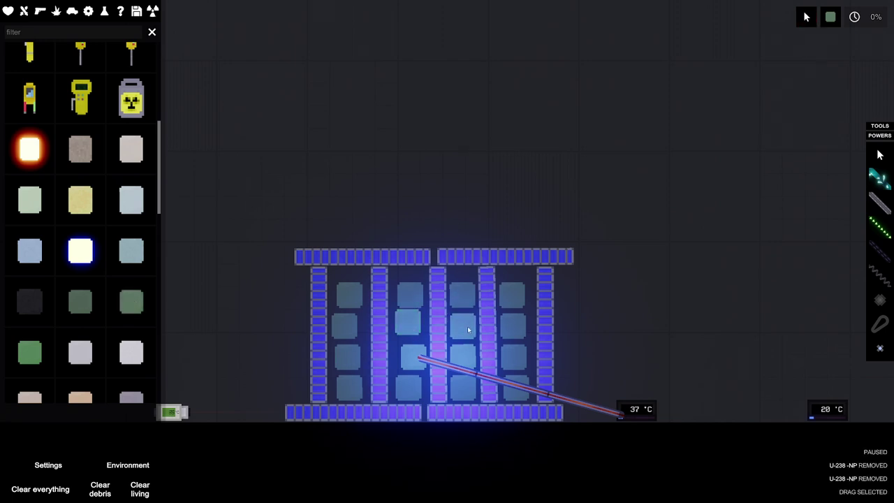
key("space")
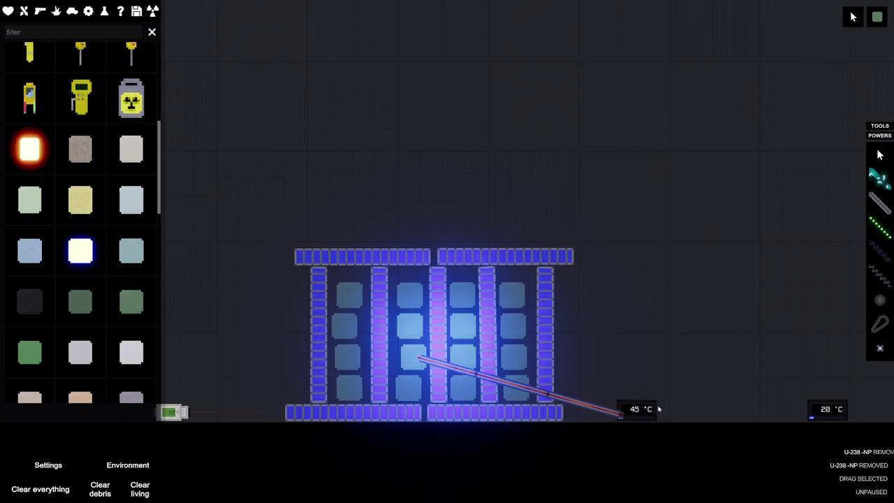
Step: Select the temperature gauge, then select the rod running into the reactor
left_click(635, 409)
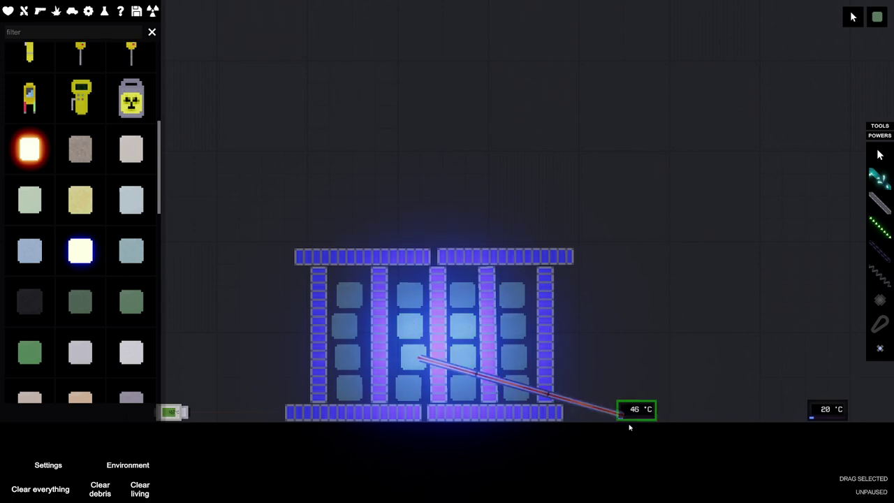
left_click(412, 296)
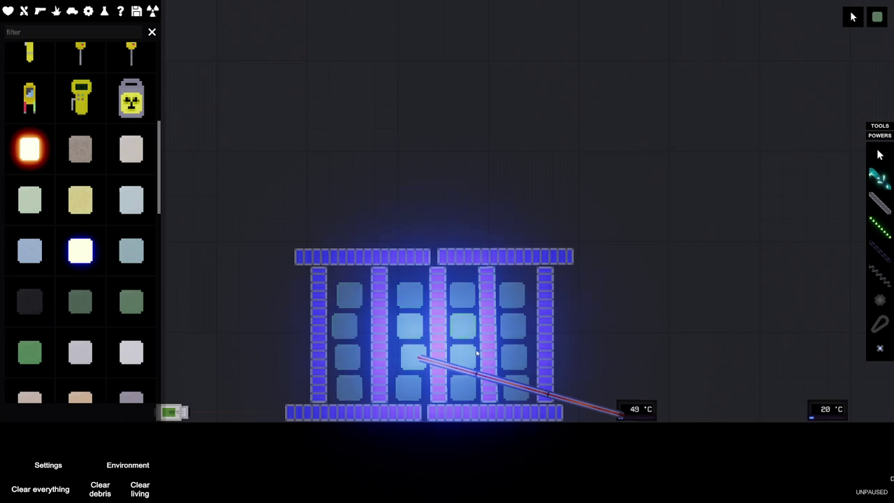
left_click(520, 388)
Step: Delete the diagonal rod and heat-pipe the thermometer into the reactor core
key("space")
key("Delete")
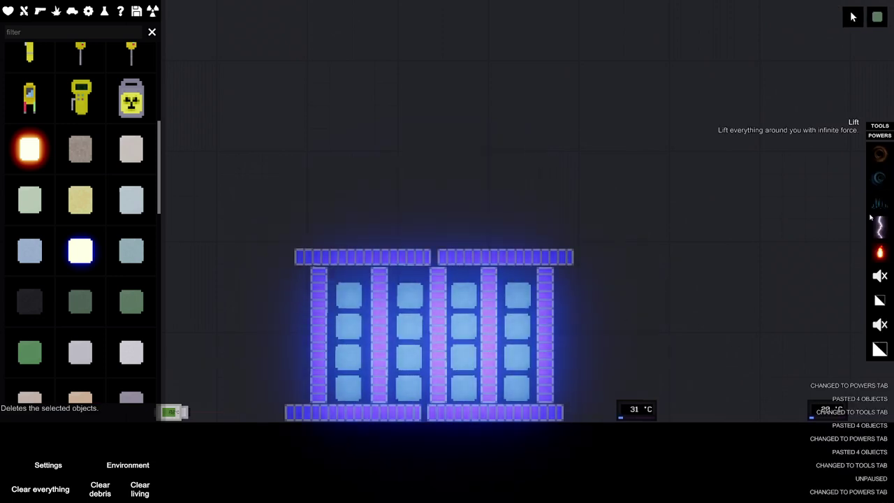
key("Tab")
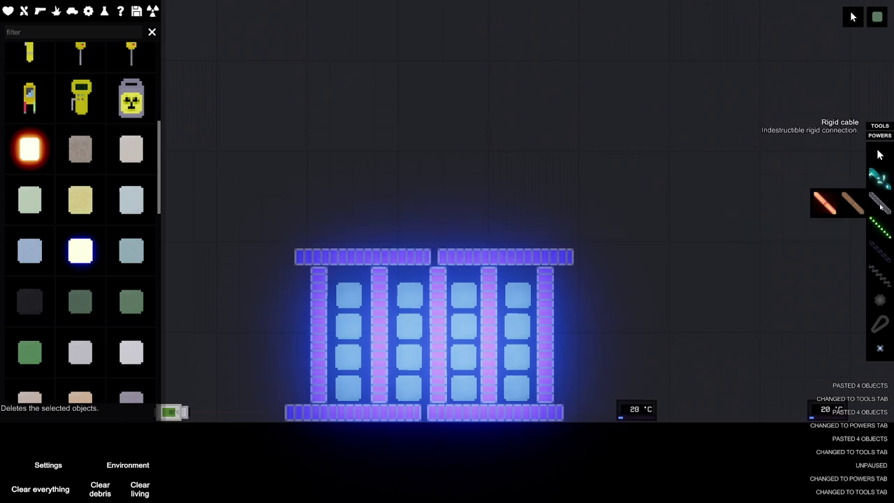
left_click(825, 203)
left_click_drag(619, 419, 412, 358)
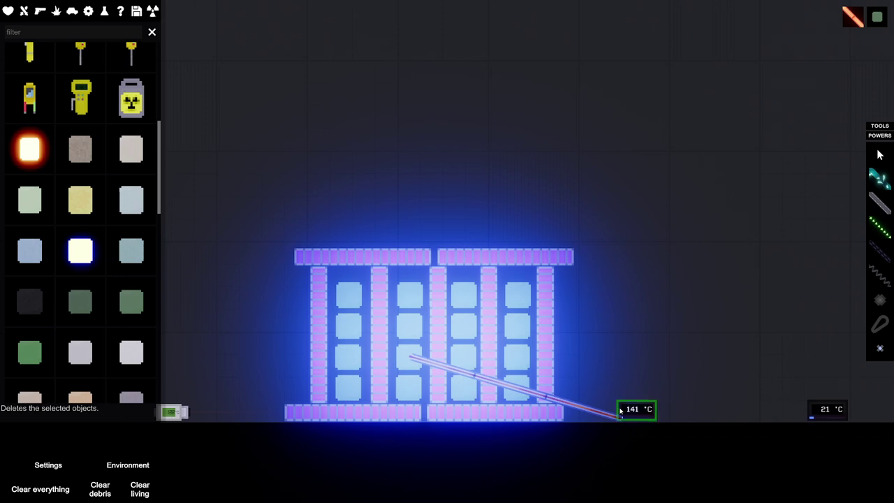
scroll(645, 311, "down", 3)
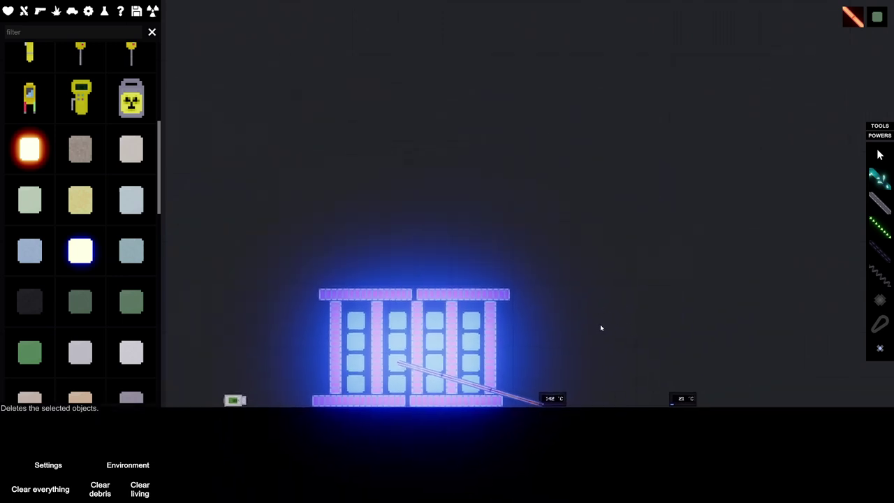
Step: Spawn a Medium Turbine right of the reactor and heat-pipe it to the core
mouse_move(600, 327)
left_mouse_down()
mouse_move(682, 320)
mouse_move(688, 335)
left_mouse_up()
scroll(91, 279, "down", 10)
scroll(91, 280, "down", 10)
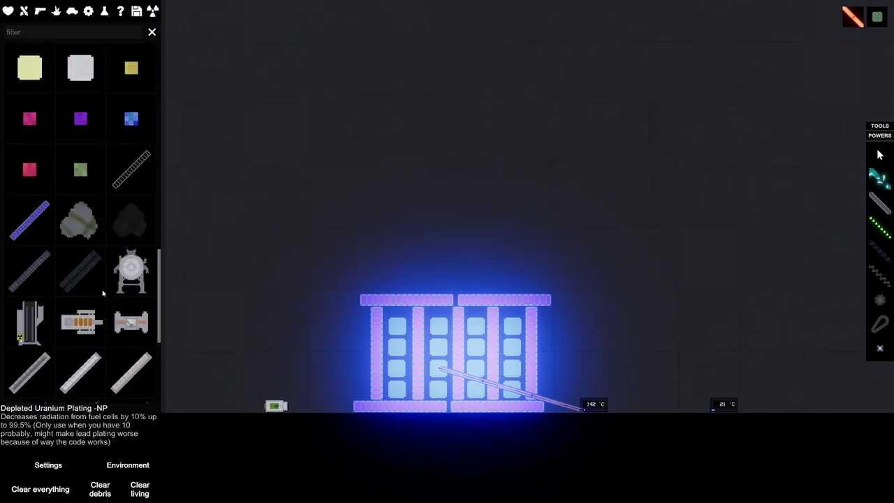
left_click(80, 355)
left_click(860, 357)
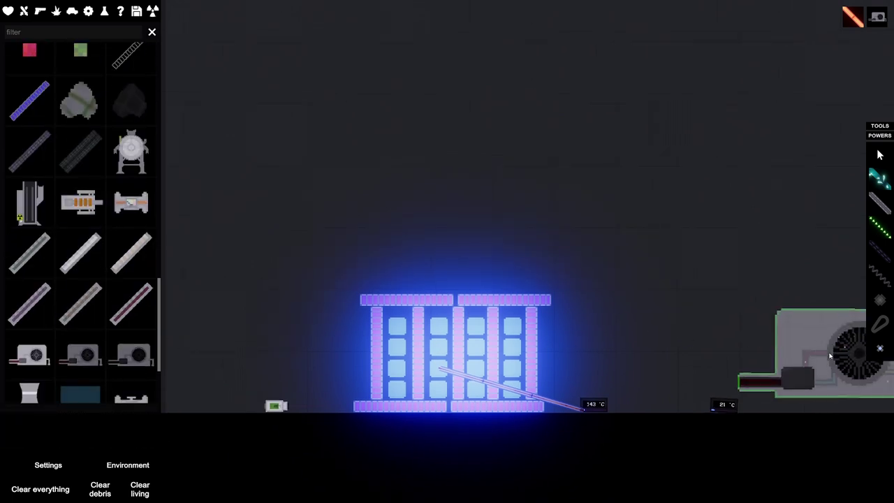
mouse_move(796, 227)
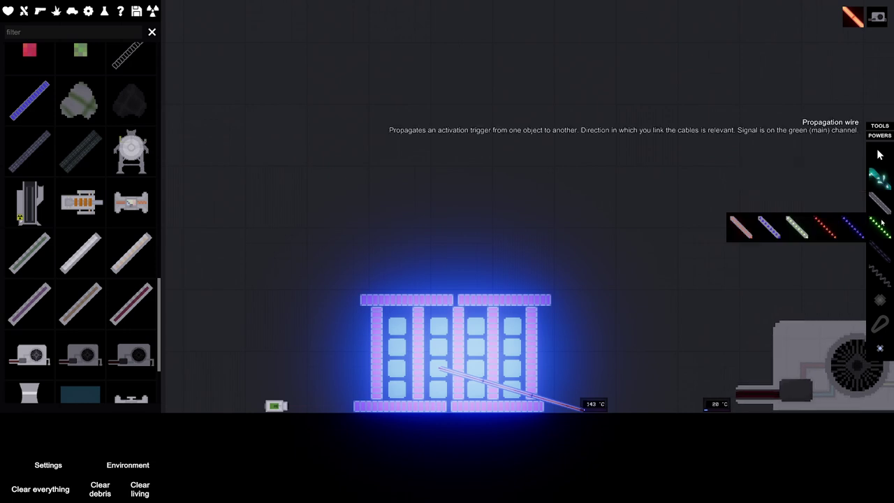
left_click(820, 209)
left_click_drag(739, 388, 475, 369)
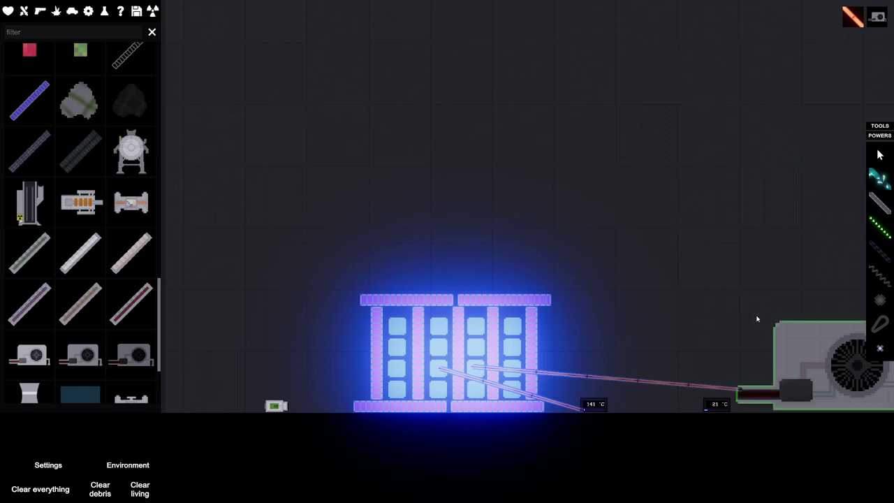
scroll(681, 296, "down", 1)
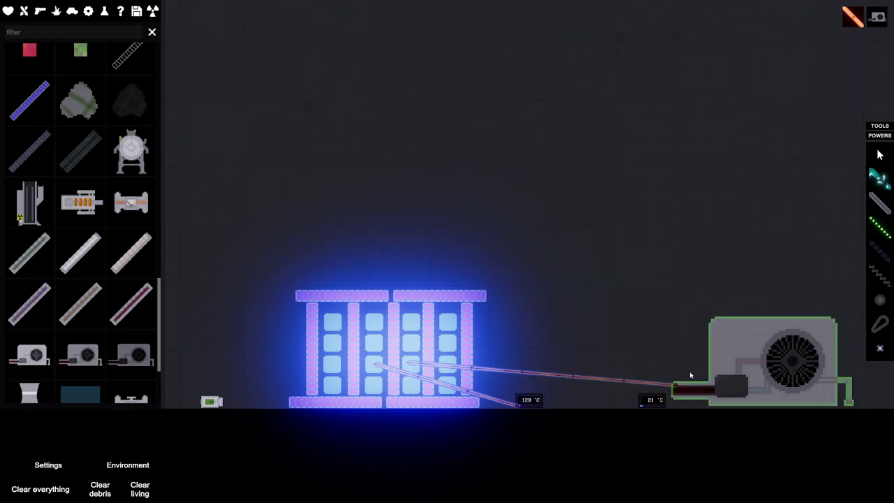
scroll(671, 349, "up", 3)
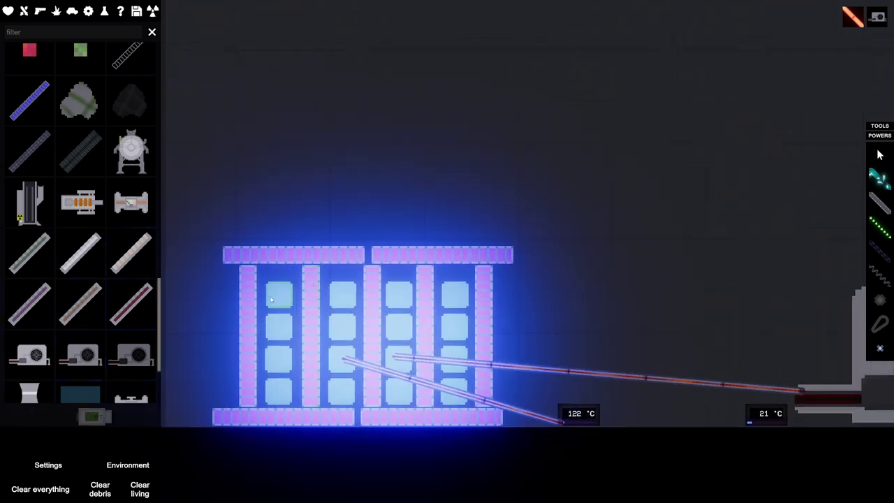
Step: Join neighbouring fuel blocks in both pile halves with short heat pipes, removing a misplaced pipe
left_click_drag(274, 297, 346, 297)
left_click_drag(278, 325, 342, 325)
left_click_drag(280, 357, 340, 360)
left_click_drag(286, 392, 343, 391)
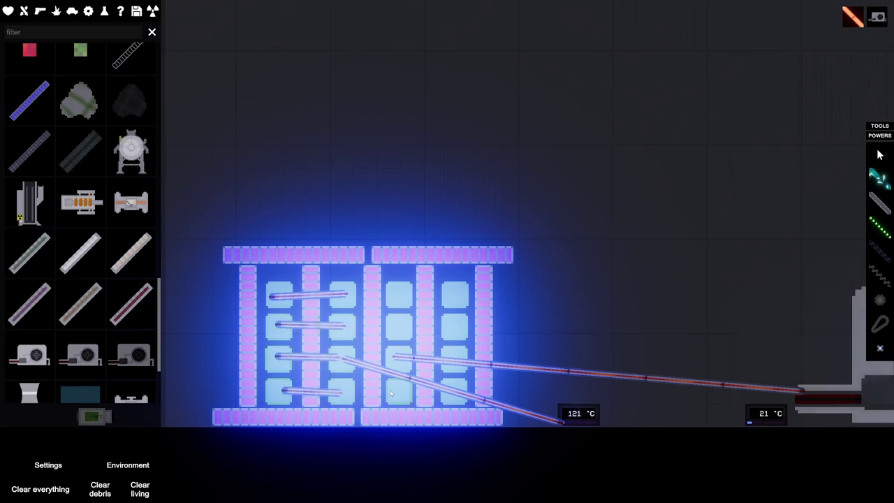
left_click_drag(403, 393, 450, 394)
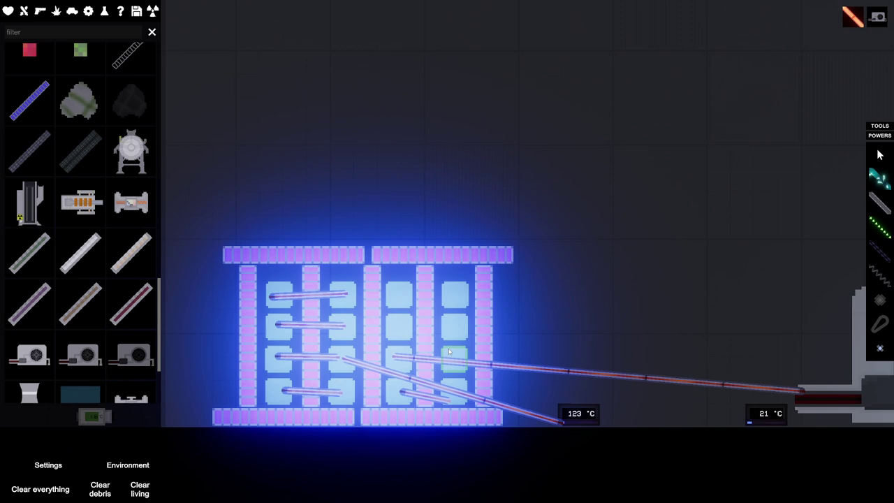
left_click_drag(395, 349, 453, 349)
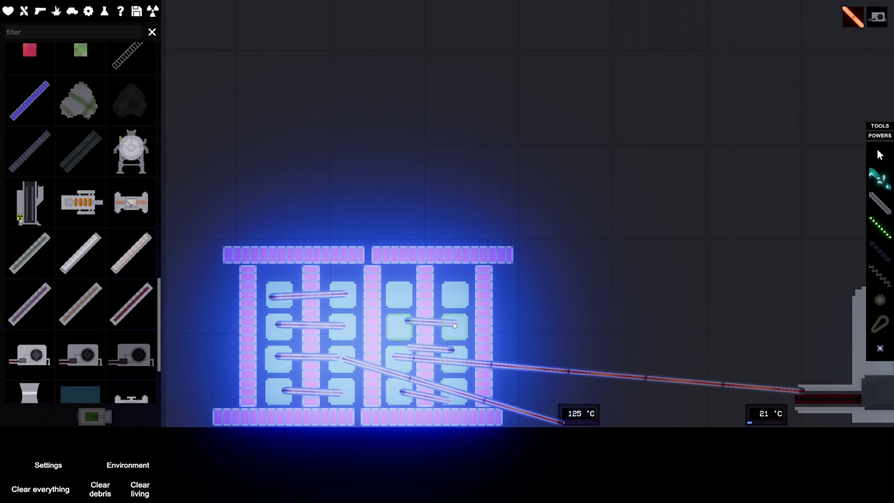
left_click_drag(409, 297, 453, 297)
left_click_drag(559, 419, 346, 361)
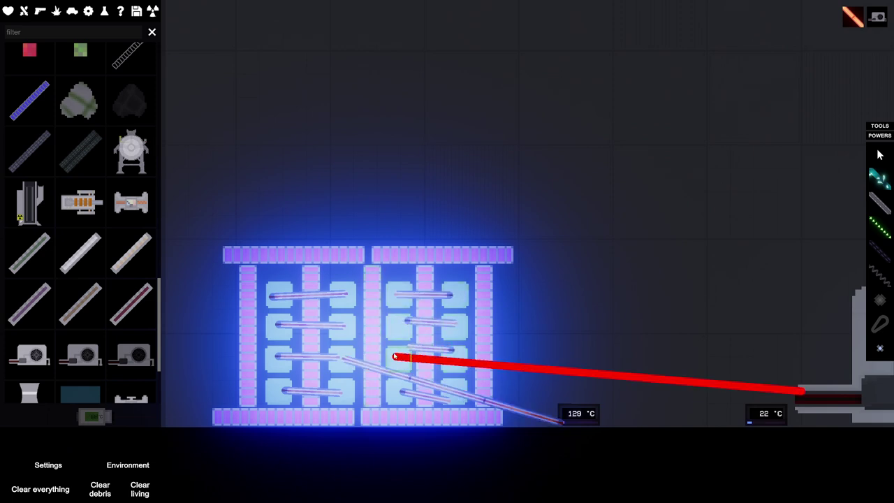
left_click(352, 351)
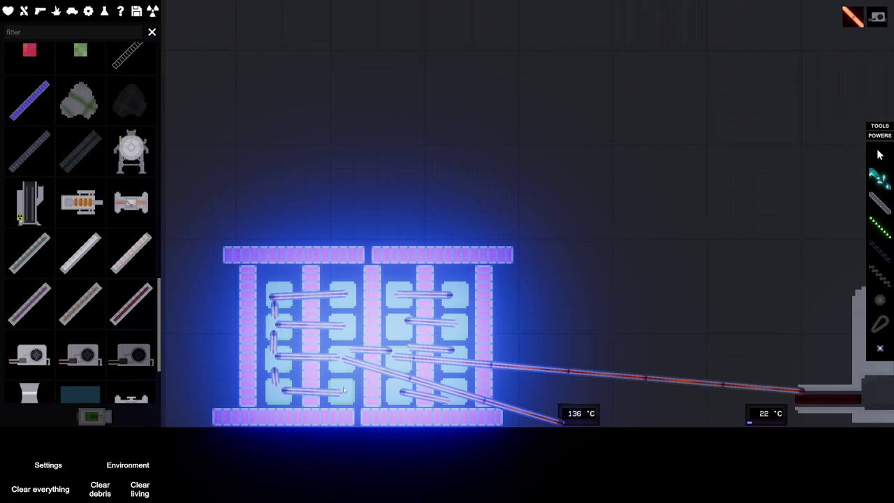
left_click_drag(344, 390, 562, 418)
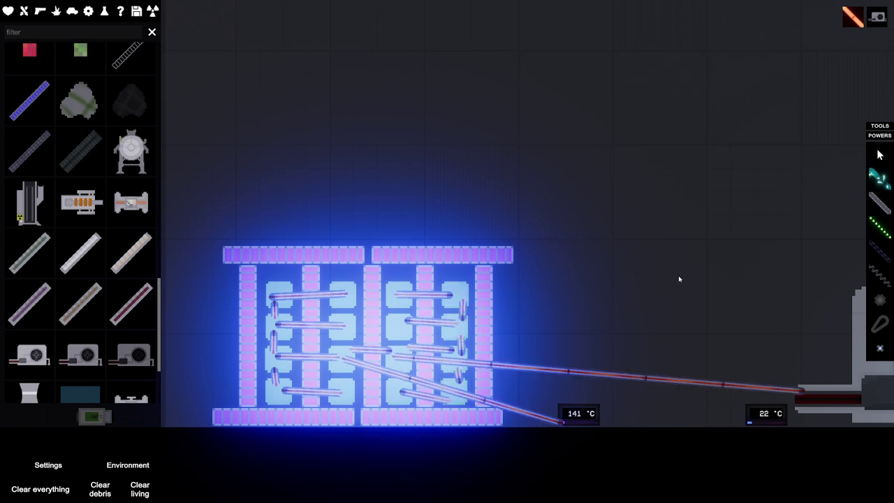
scroll(678, 279, "down", 2)
scroll(625, 321, "down", 2)
scroll(626, 321, "up", 2)
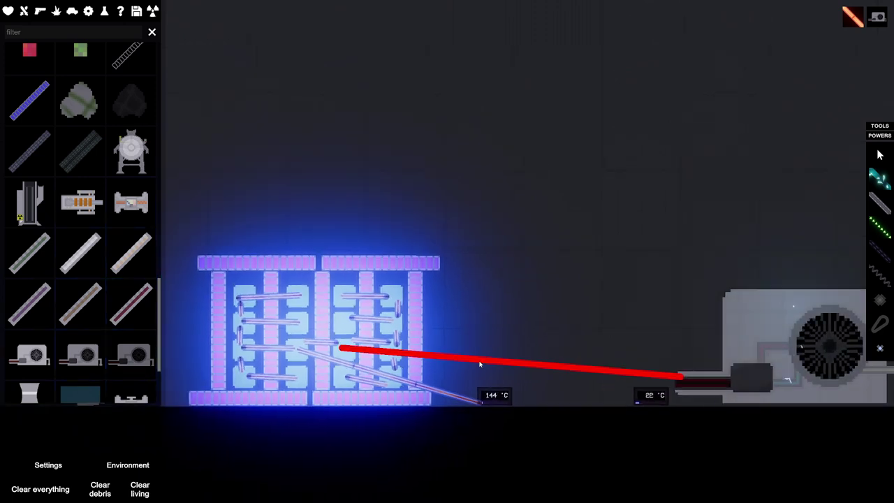
Step: Replace the reactor-turbine heat pipe with one from the thermometer to the turbine
right_click(480, 363)
left_click(493, 303)
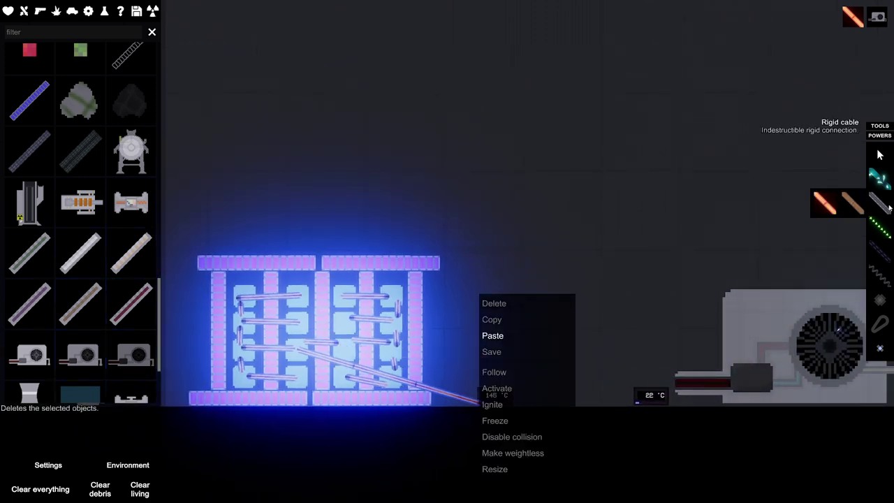
left_click(827, 205)
left_click_drag(688, 382, 482, 397)
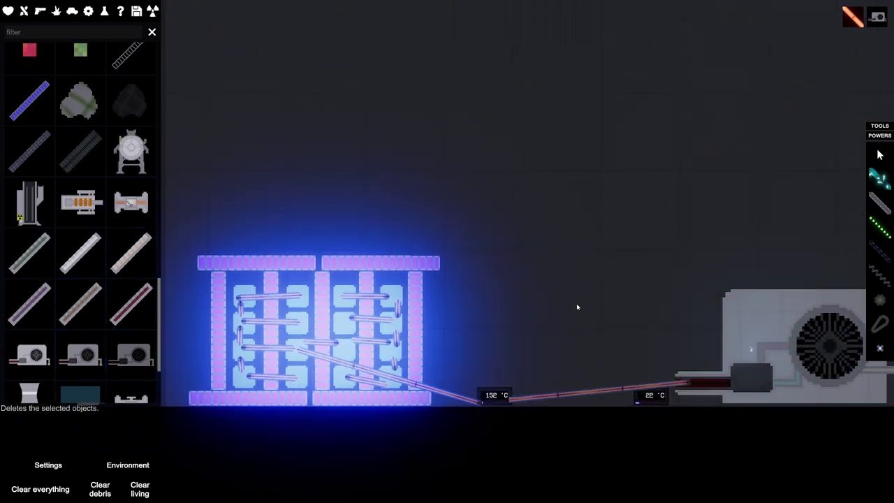
scroll(635, 274, "down", 1)
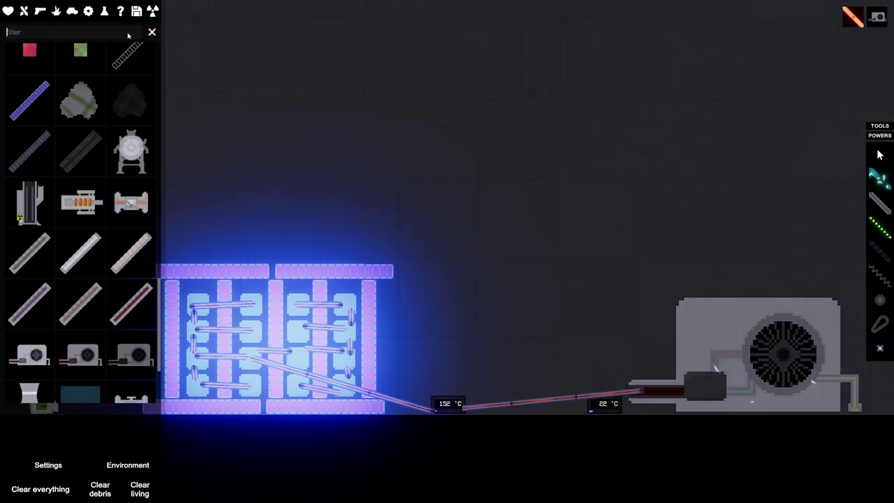
type("power")
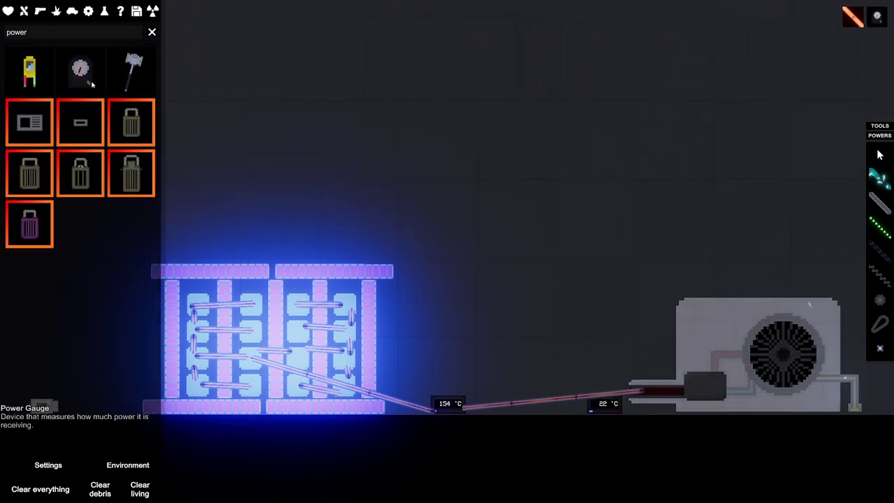
left_click(741, 258)
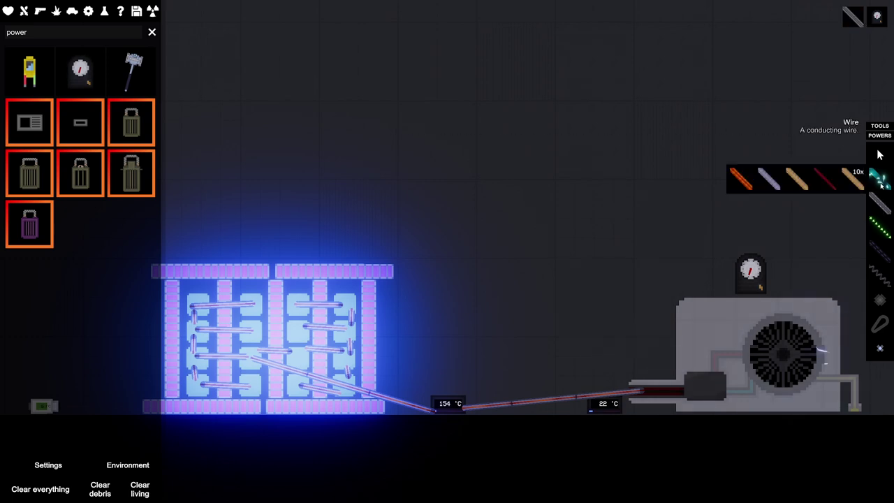
left_click(879, 178)
scroll(758, 294, "up", 3)
scroll(591, 261, "up", 5)
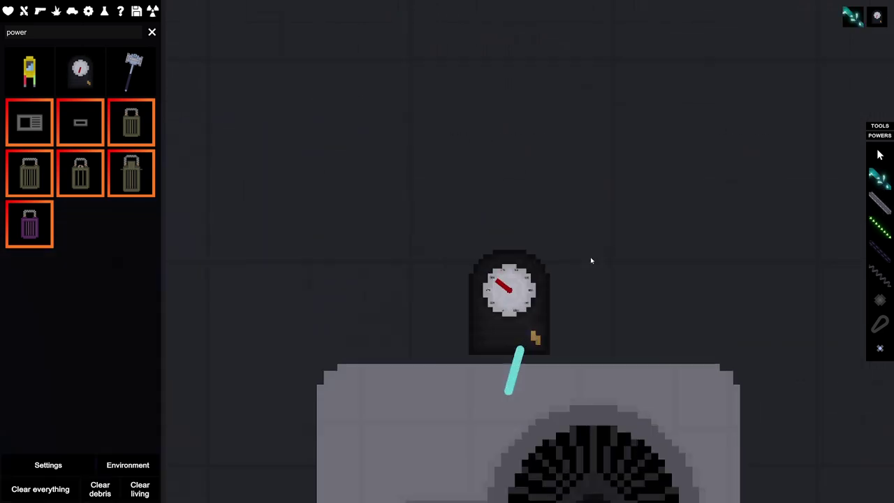
scroll(591, 261, "up", 3)
middle_click(591, 260)
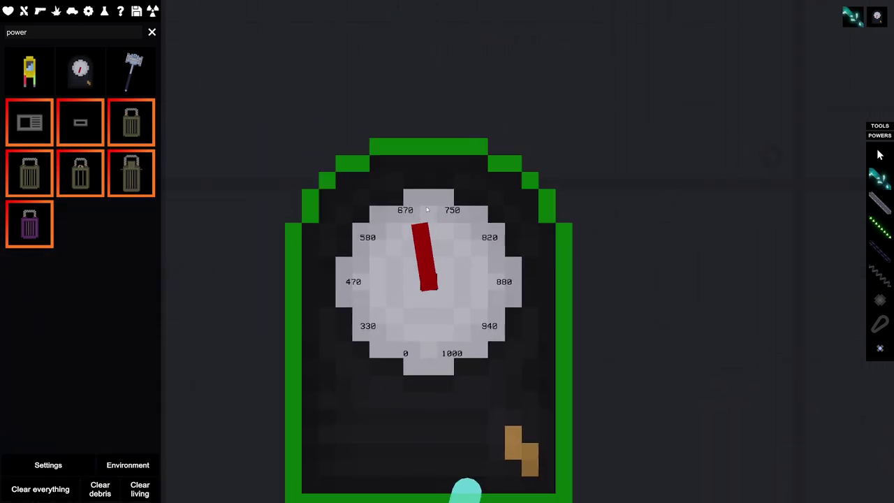
scroll(353, 231, "down", 5)
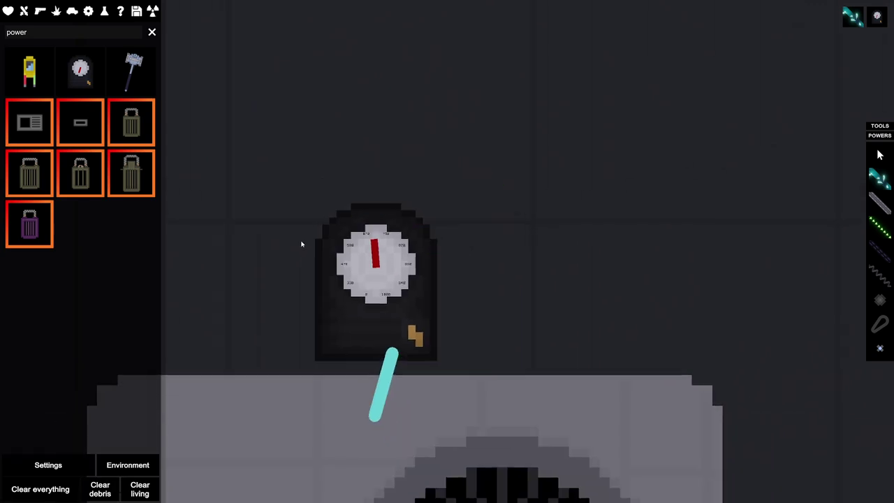
scroll(300, 245, "down", 3)
mouse_move(300, 244)
left_mouse_down()
mouse_move(607, 266)
mouse_move(385, 257)
left_mouse_up()
scroll(399, 259, "down", 5)
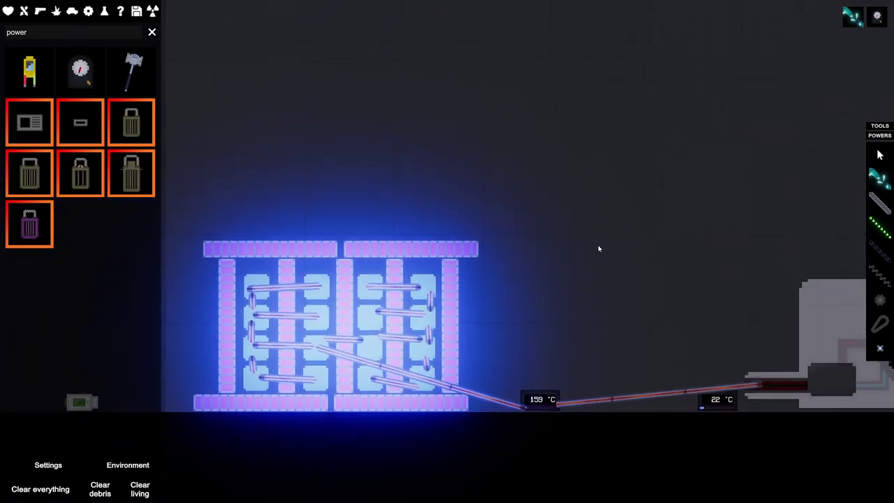
scroll(443, 280, "down", 4)
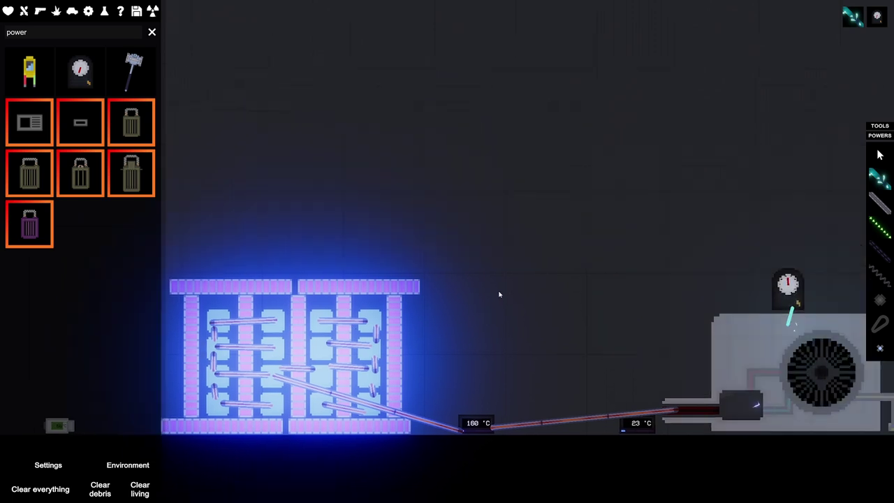
scroll(475, 269, "down", 3)
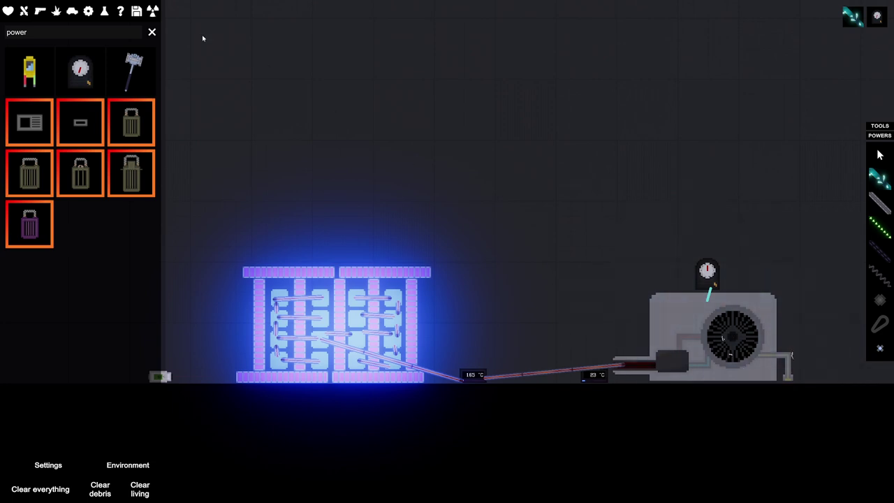
Step: Switch the spawn catalogue to the nuclear items category
left_click(153, 11)
scroll(116, 313, "down", 5)
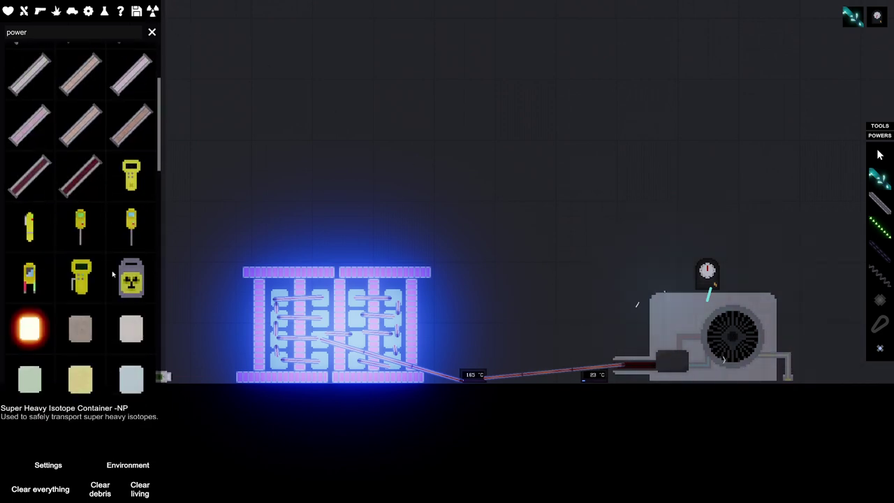
scroll(116, 313, "down", 3)
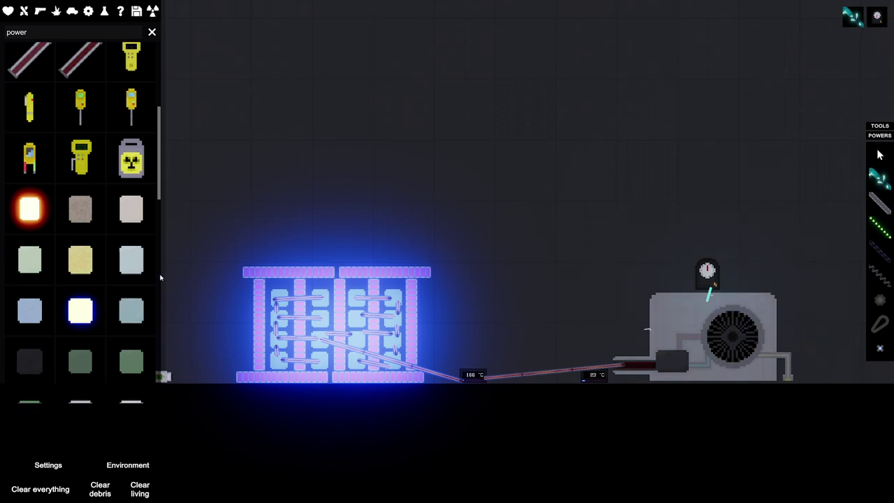
scroll(33, 296, "down", 3)
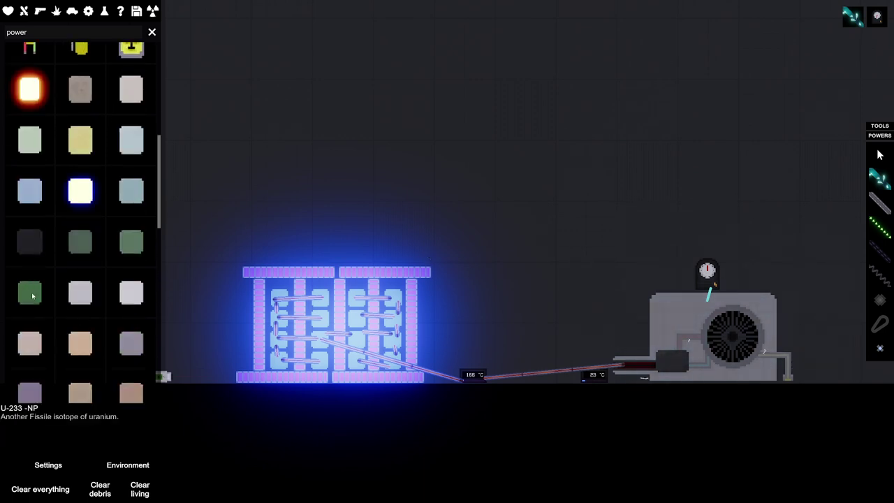
scroll(33, 295, "down", 4)
scroll(33, 295, "down", 2)
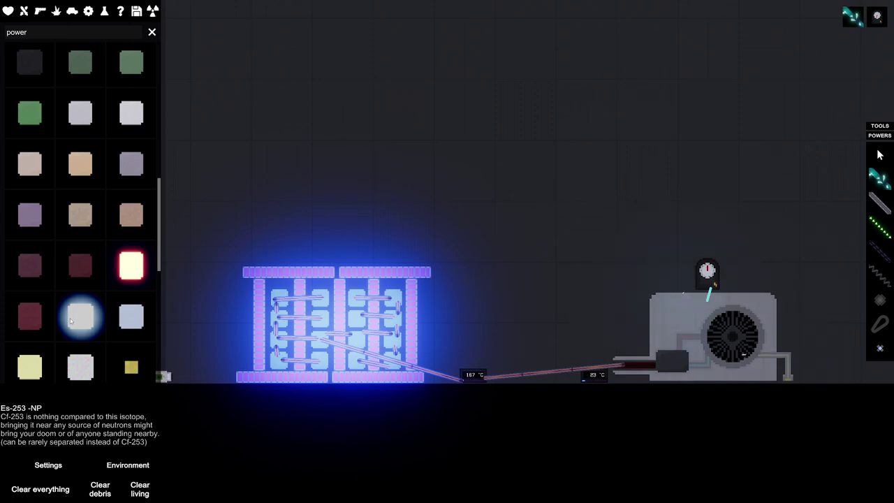
scroll(462, 290, "up", 3)
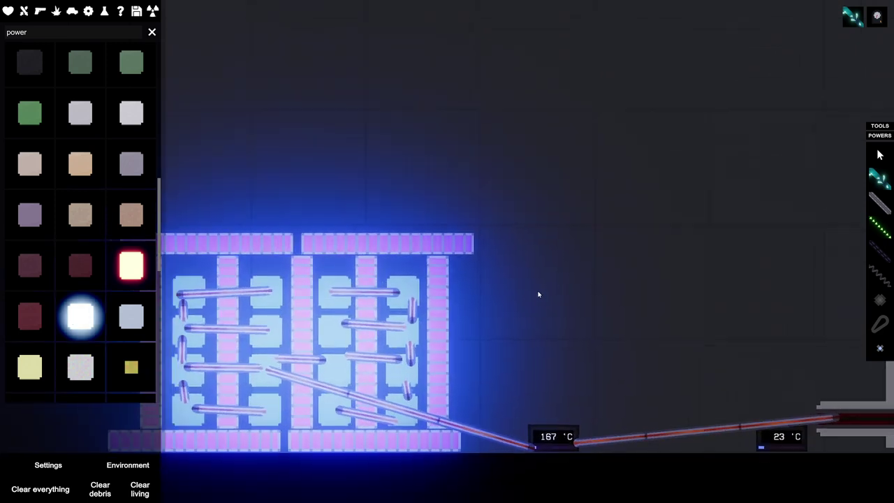
scroll(489, 279, "up", 2)
Step: Pause and delete two U-235 blocks from the reactor core
key("space")
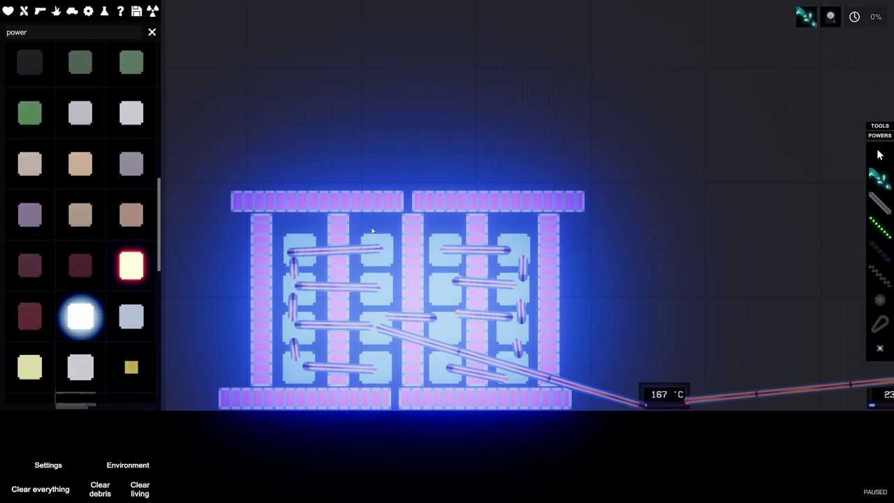
right_click(380, 295)
left_click(393, 302)
right_click(444, 292)
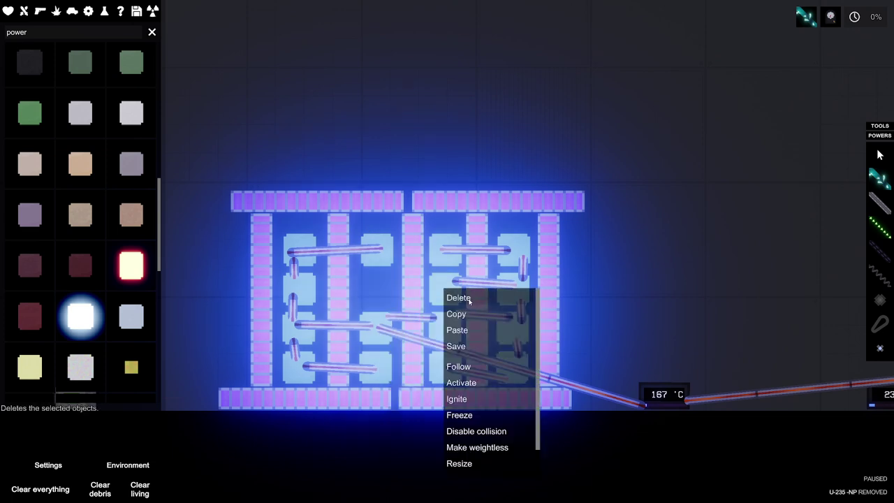
left_click(456, 299)
scroll(123, 204, "up", 2)
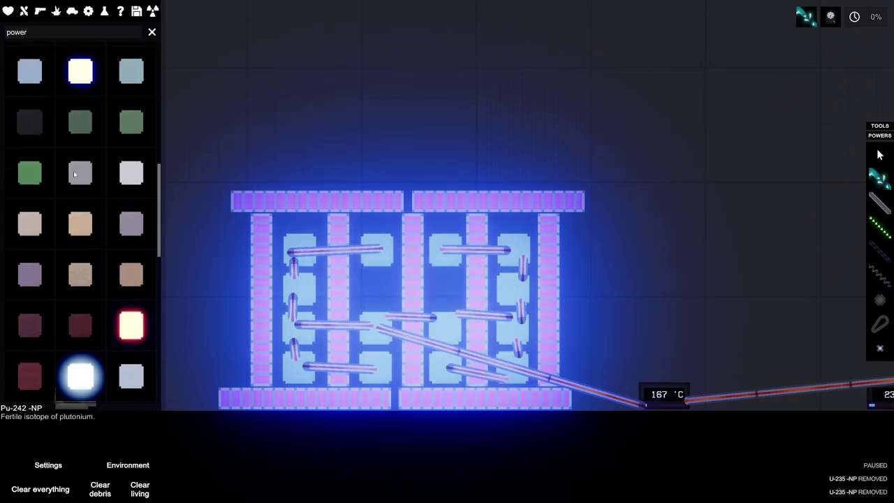
Step: Place Pu-239 blocks in the left and right core slots and resume
left_click(134, 177)
left_click(371, 281)
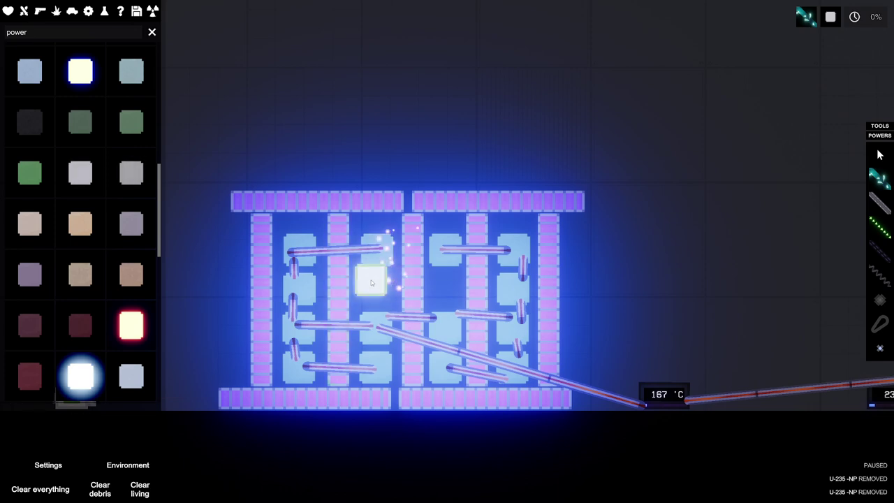
left_click(443, 281)
key("Escape")
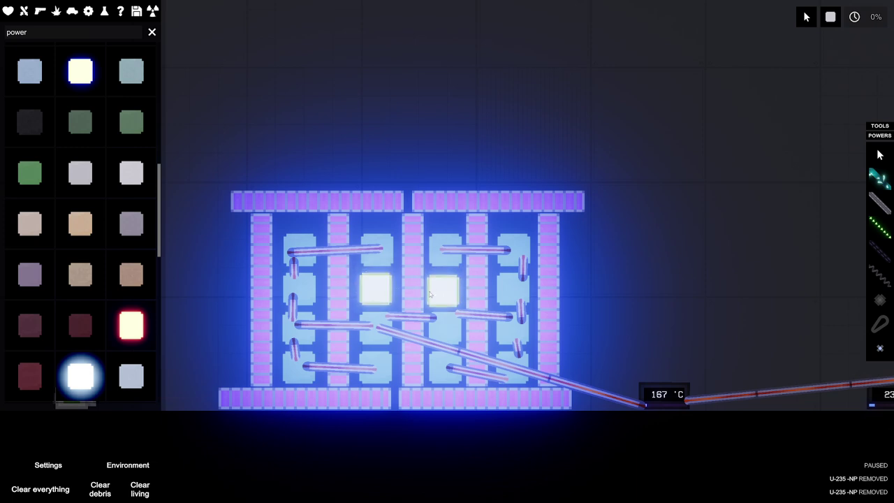
key("space")
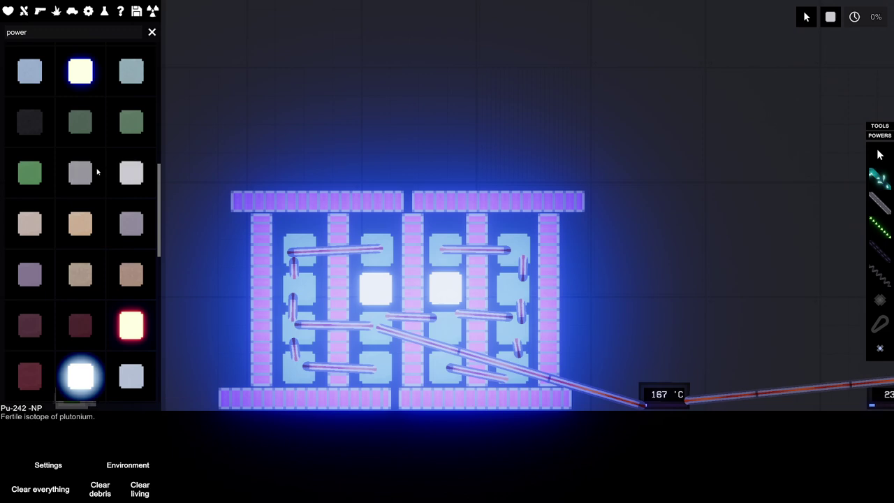
scroll(706, 190, "down", 2)
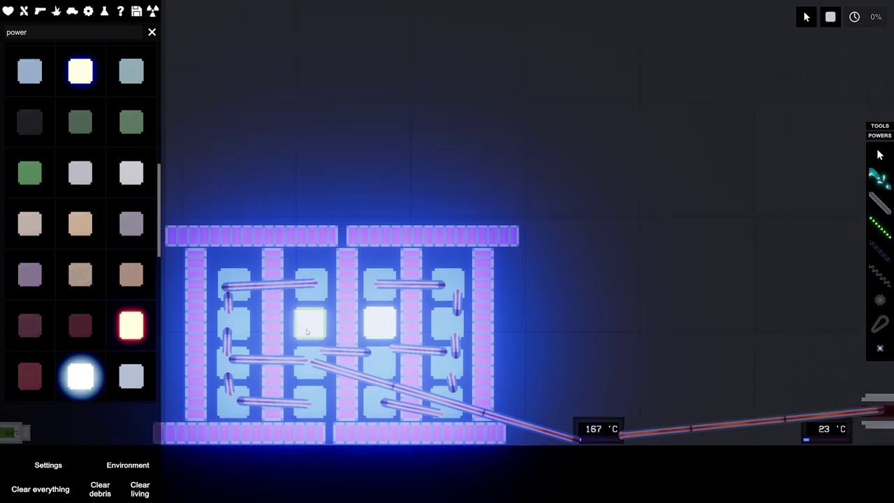
Step: Resume the simulation, heat-pipe the plutonium blocks together, and check the gauge
key("space")
scroll(694, 271, "up", 2)
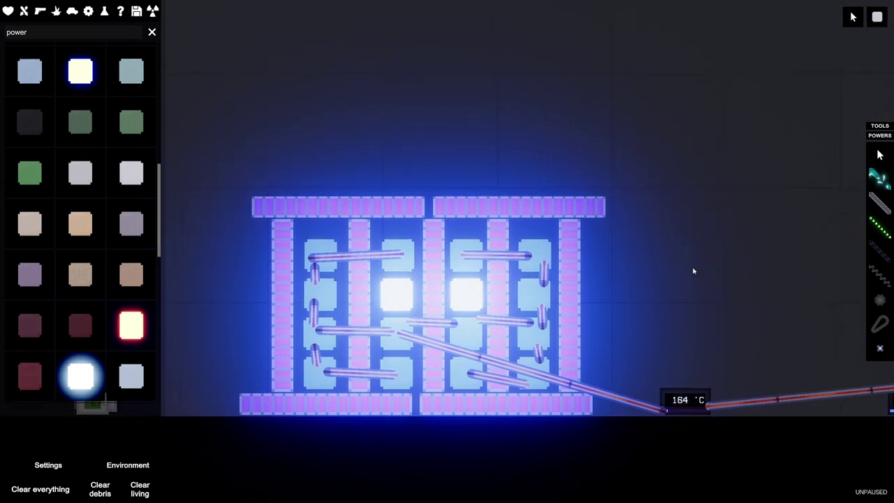
scroll(753, 260, "down", 2)
scroll(594, 266, "down", 3)
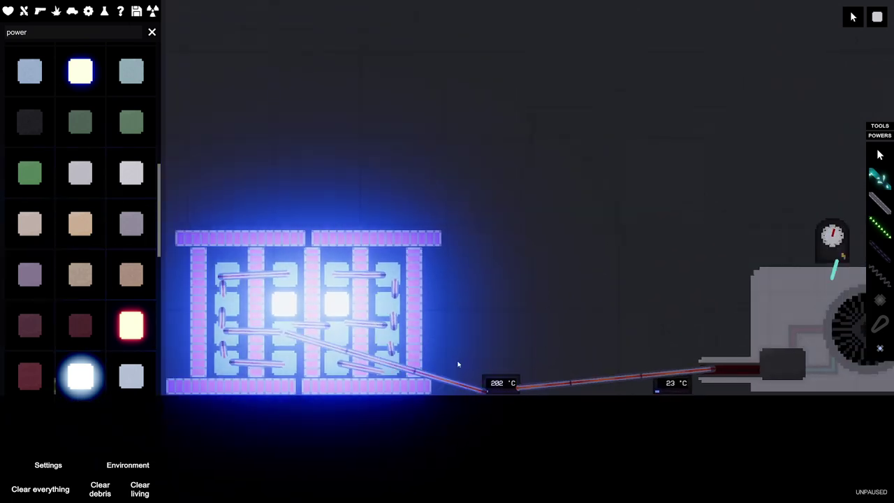
left_click(879, 203)
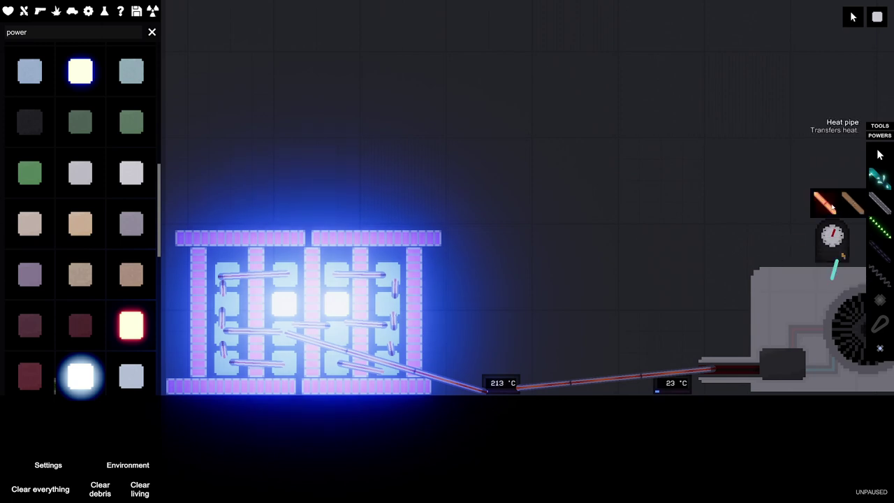
left_click_drag(383, 323, 292, 305)
scroll(290, 310, "up", 2)
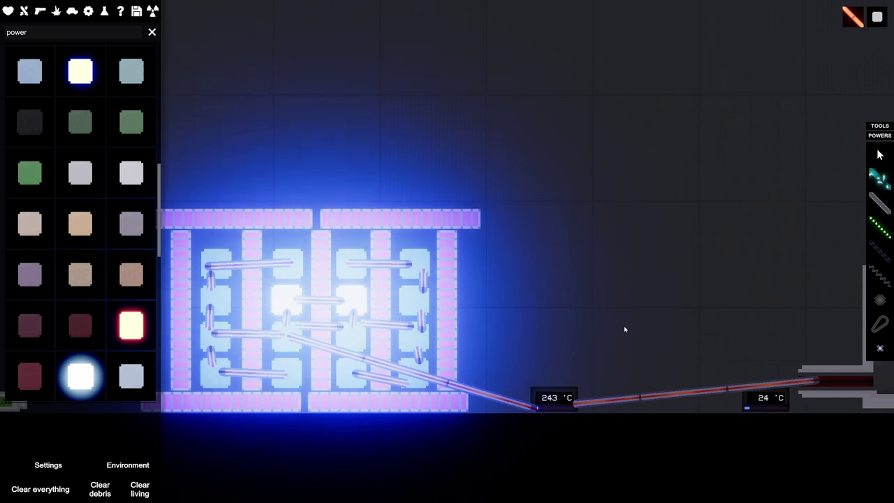
scroll(628, 290, "down", 1)
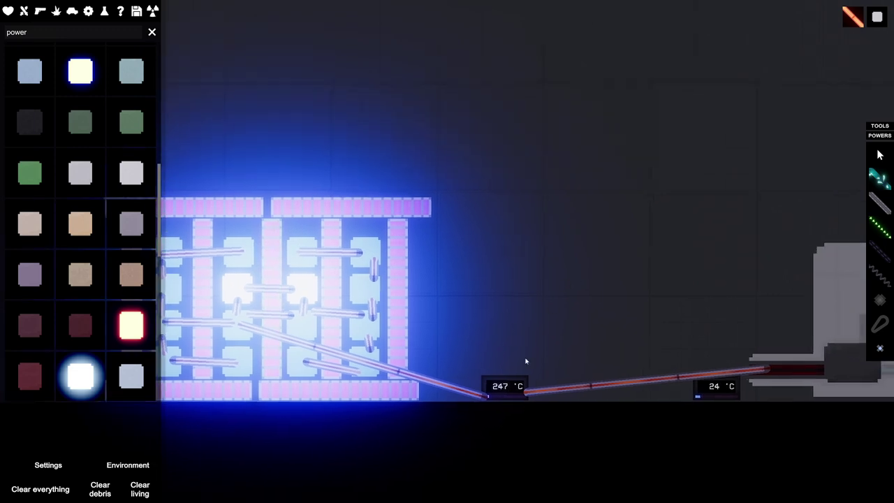
scroll(628, 290, "up", 5)
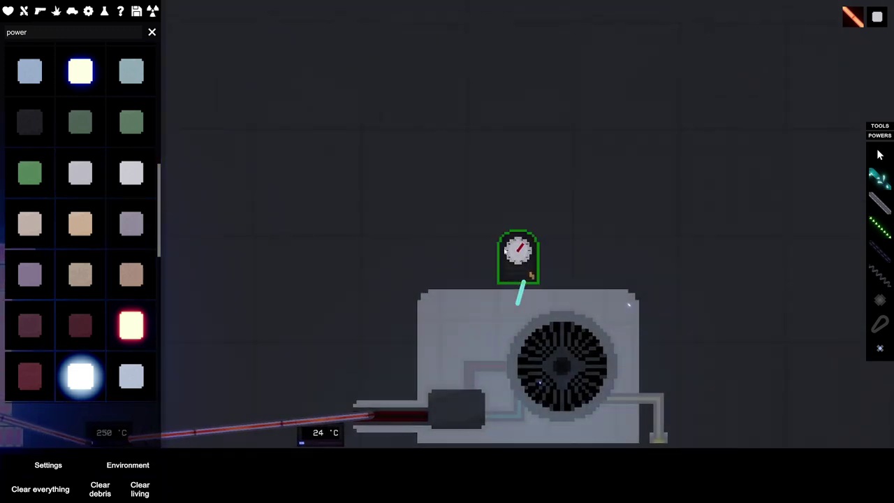
scroll(628, 302, "up", 5)
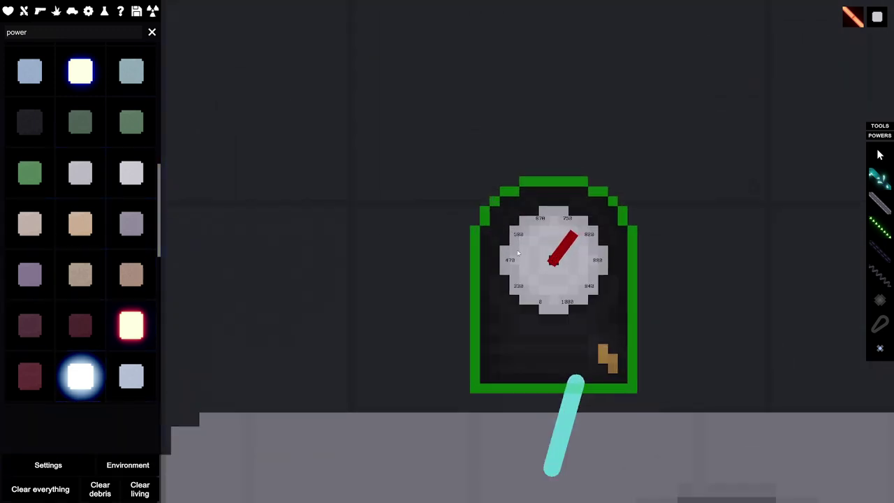
scroll(628, 302, "up", 3)
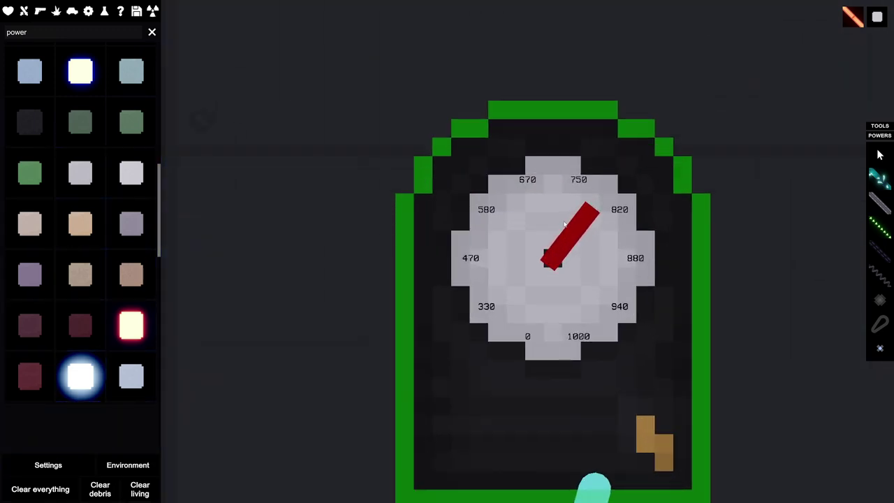
scroll(369, 278, "down", 5)
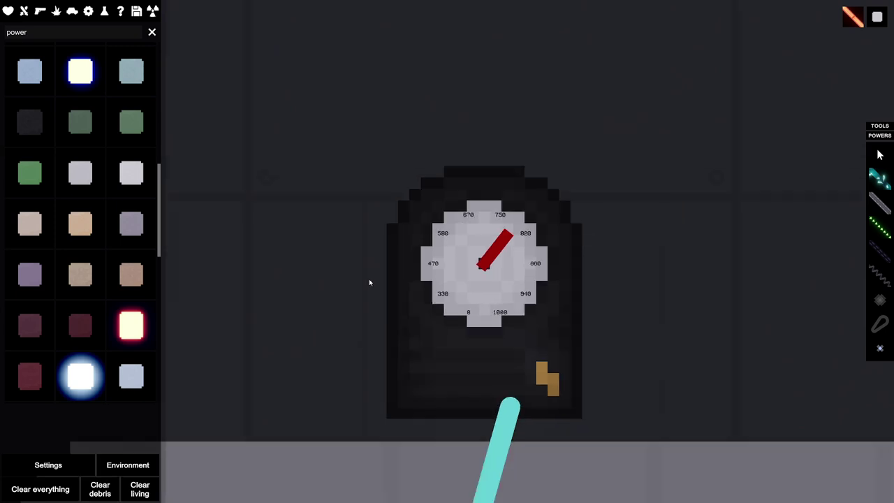
scroll(349, 283, "down", 3)
left_click_drag(349, 283, 384, 285)
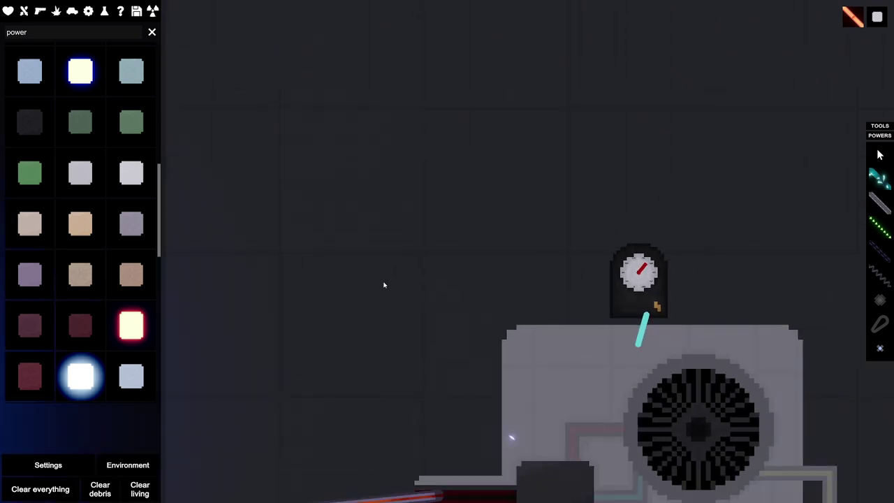
scroll(384, 284, "down", 5)
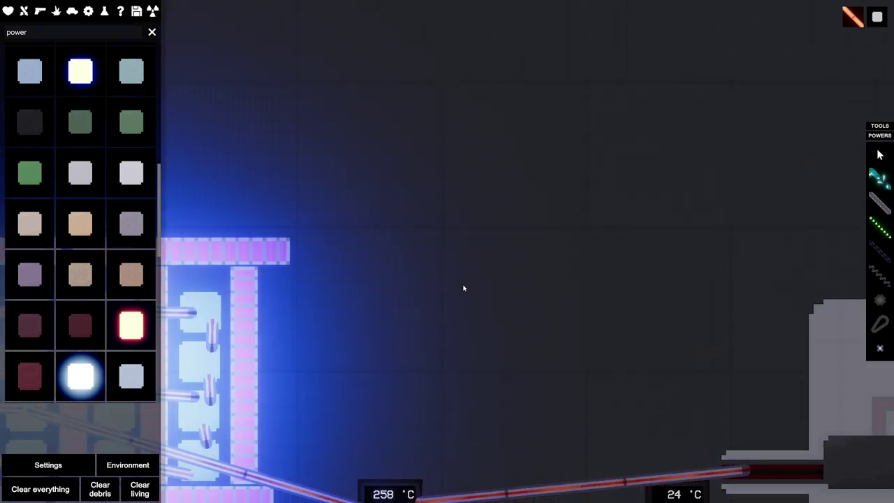
left_click_drag(461, 287, 699, 252)
scroll(733, 255, "up", 2)
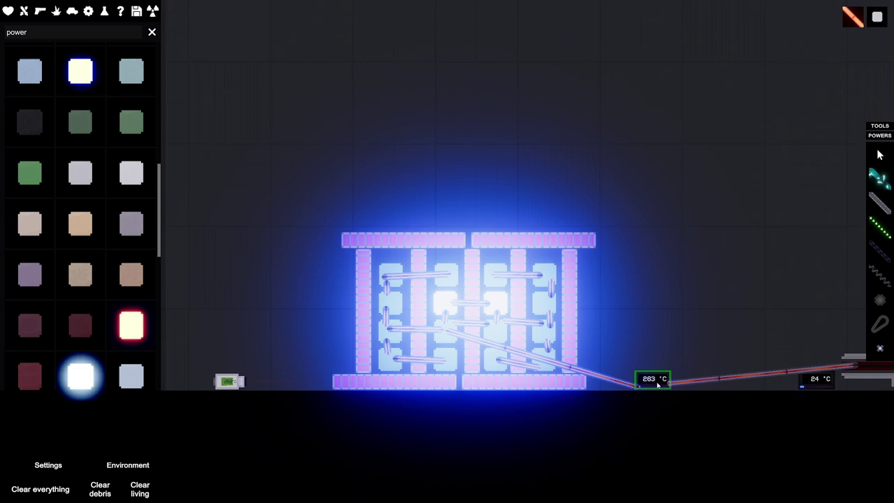
left_click_drag(681, 272, 661, 289)
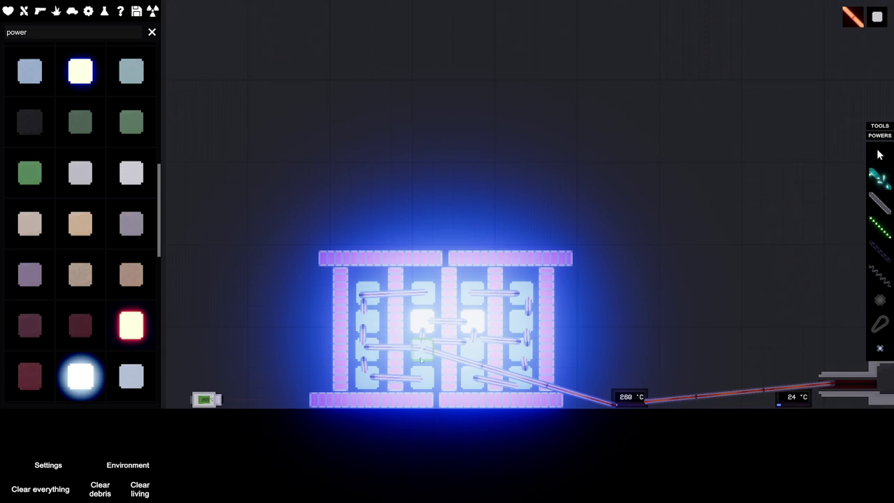
key("Tab")
key("space")
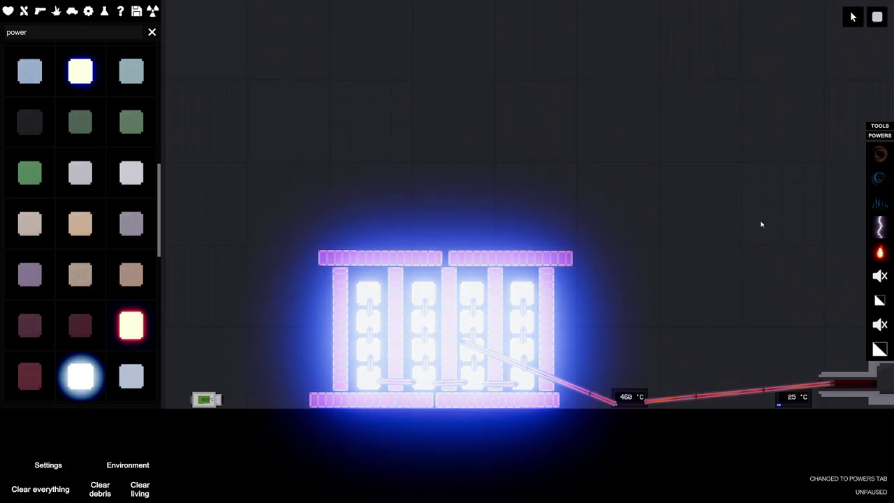
scroll(761, 224, "down", 3)
scroll(629, 265, "up", 2)
scroll(594, 279, "up", 2)
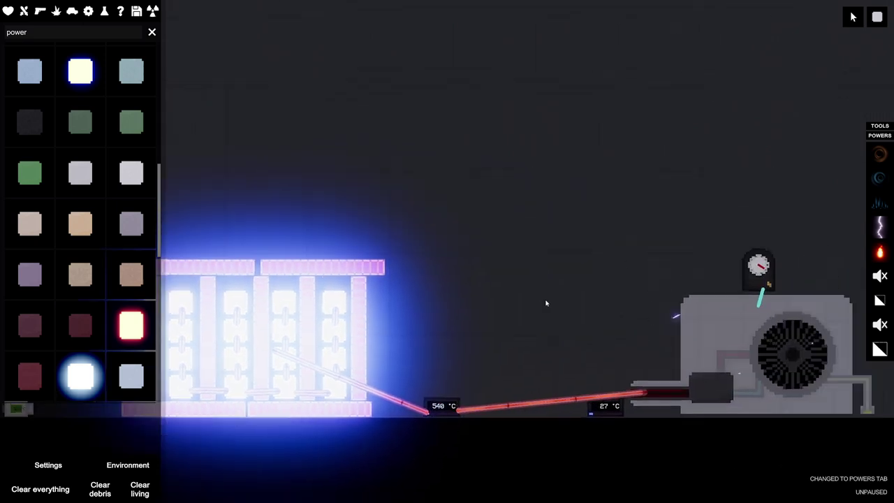
scroll(670, 265, "up", 3)
scroll(657, 286, "up", 3)
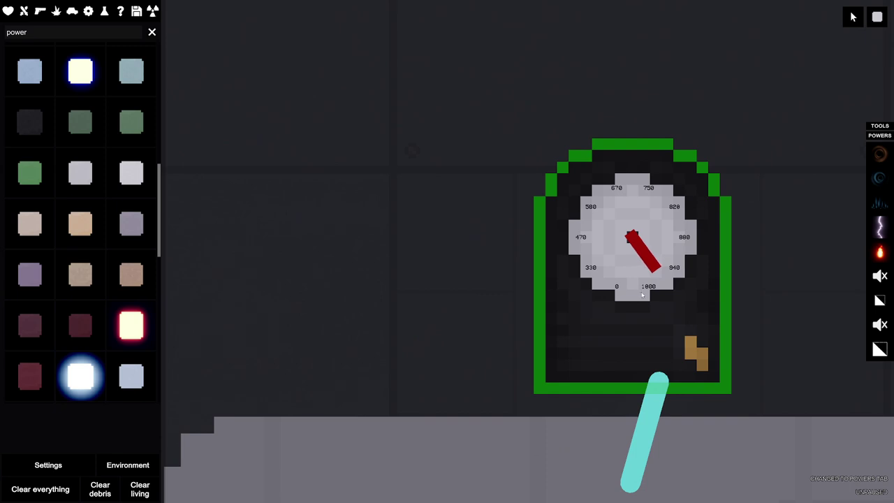
scroll(642, 293, "down", 3)
scroll(419, 293, "down", 3)
scroll(419, 224, "up", 2)
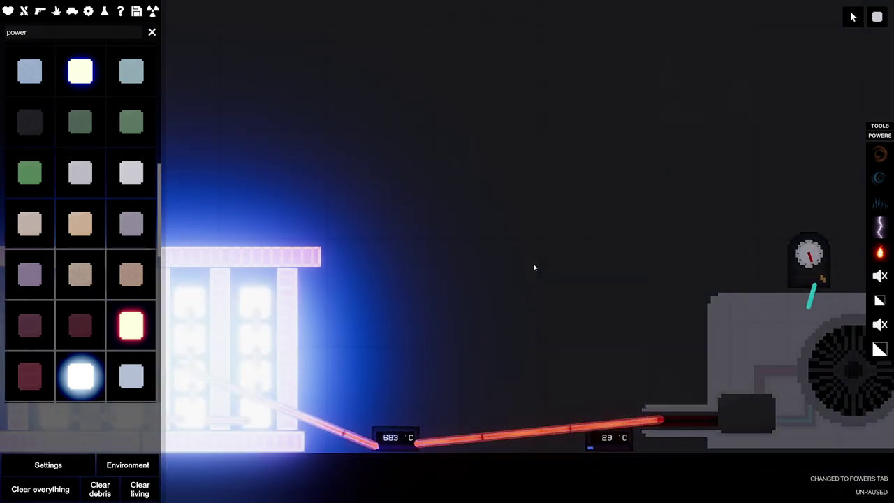
scroll(533, 267, "down", 3)
scroll(628, 315, "up", 2)
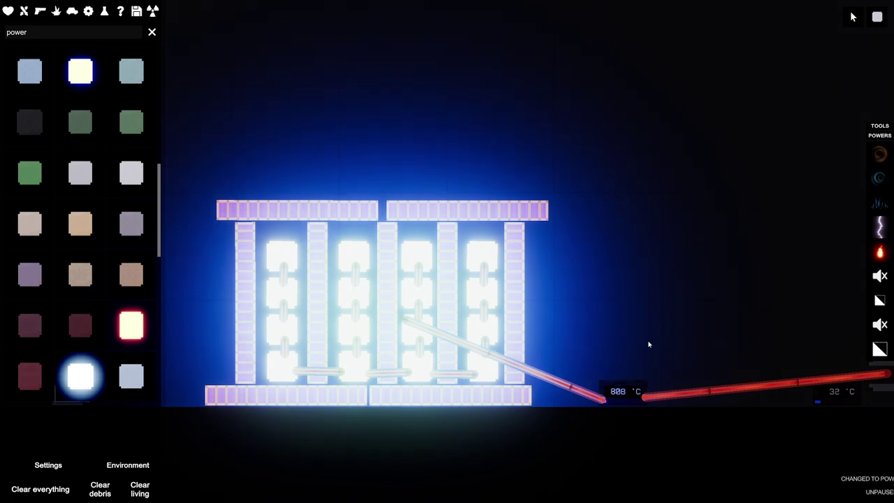
left_click_drag(745, 174, 688, 231)
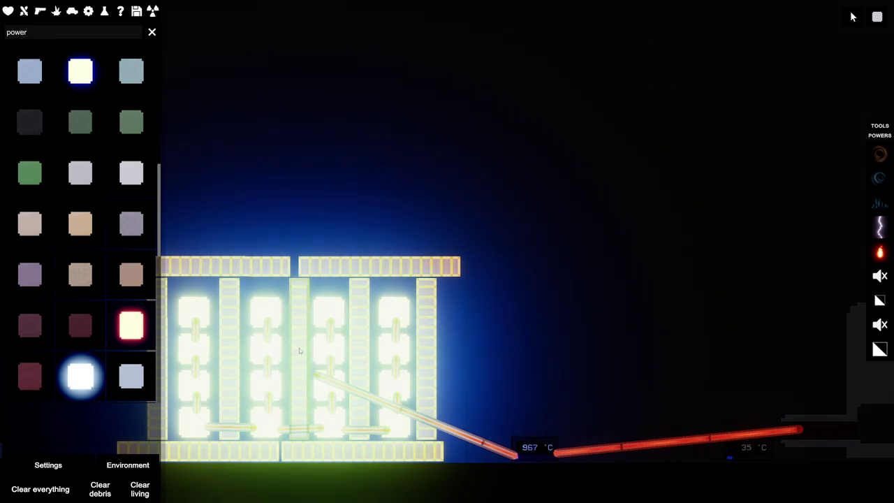
scroll(521, 188, "down", 5)
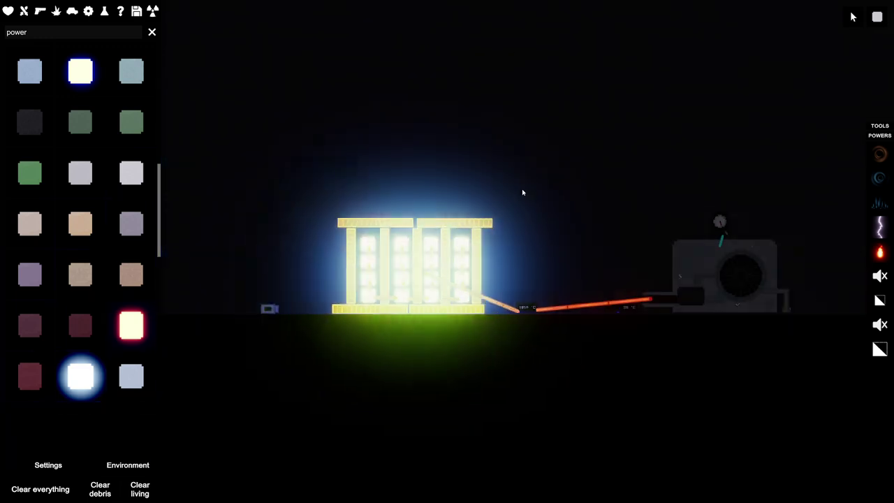
scroll(618, 236, "down", 5)
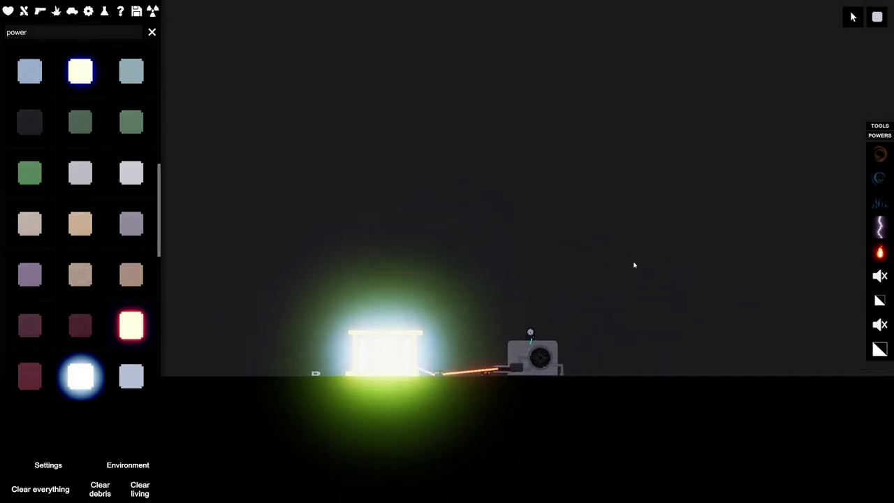
scroll(629, 265, "down", 3)
scroll(747, 255, "down", 5)
scroll(550, 299, "down", 3)
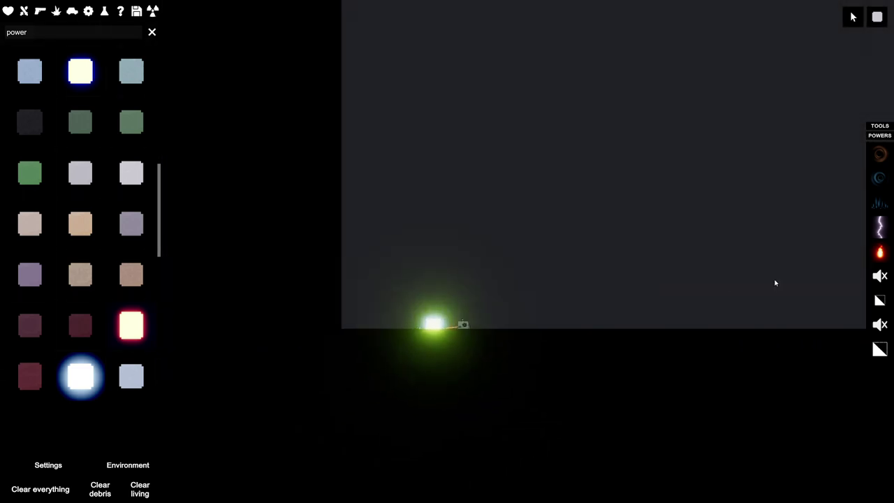
scroll(448, 386, "up", 4)
scroll(419, 294, "up", 4)
scroll(391, 294, "up", 5)
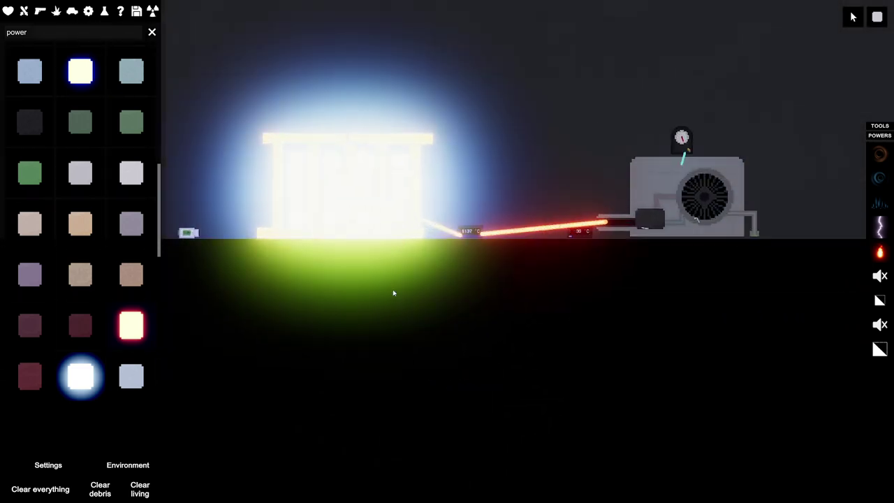
scroll(489, 210, "up", 3)
left_click_drag(550, 103, 556, 160)
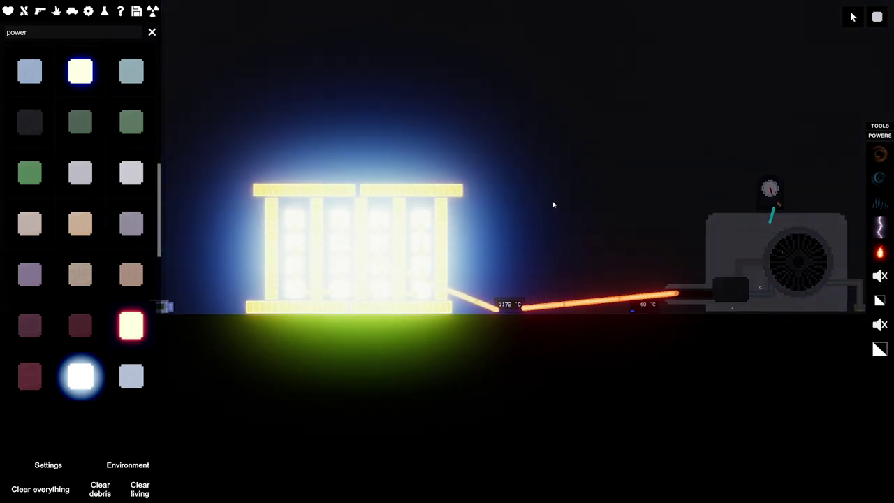
left_click_drag(534, 188, 562, 353)
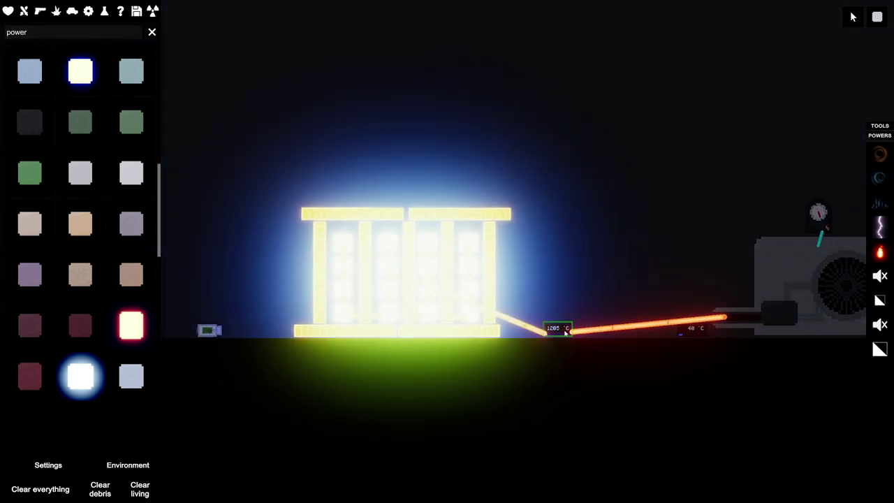
left_click_drag(687, 243, 604, 299)
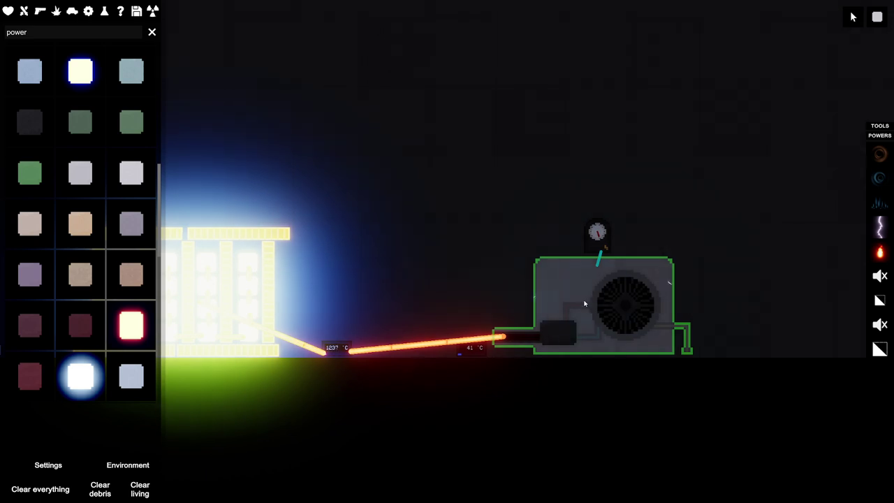
scroll(477, 363, "up", 4)
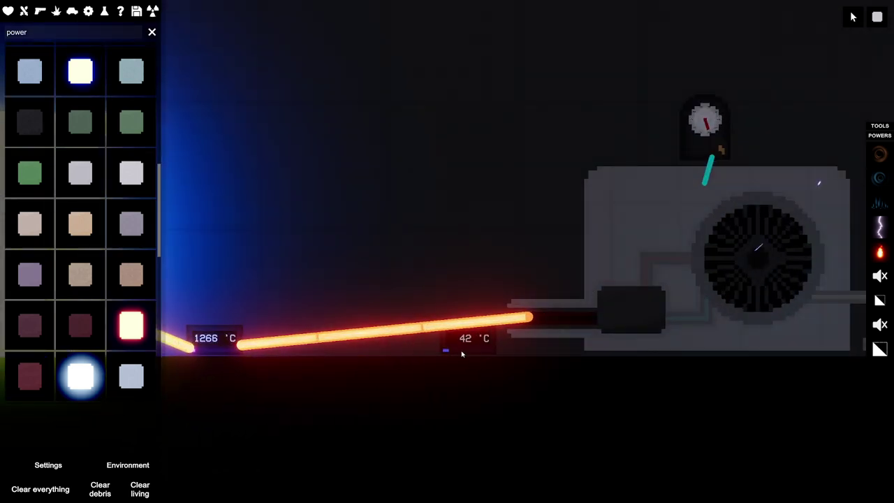
left_click(464, 342)
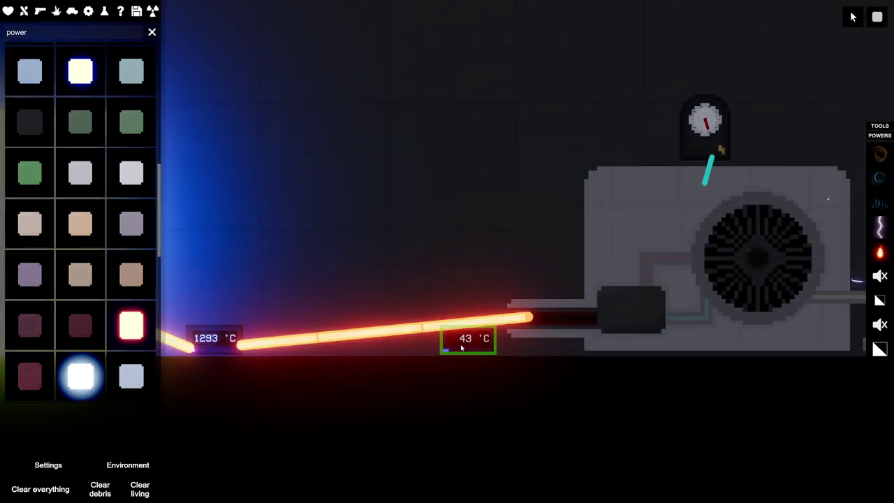
scroll(461, 342, "down", 5)
Step: Toggle thermal vision on and off to inspect the reactor's heat
key("t")
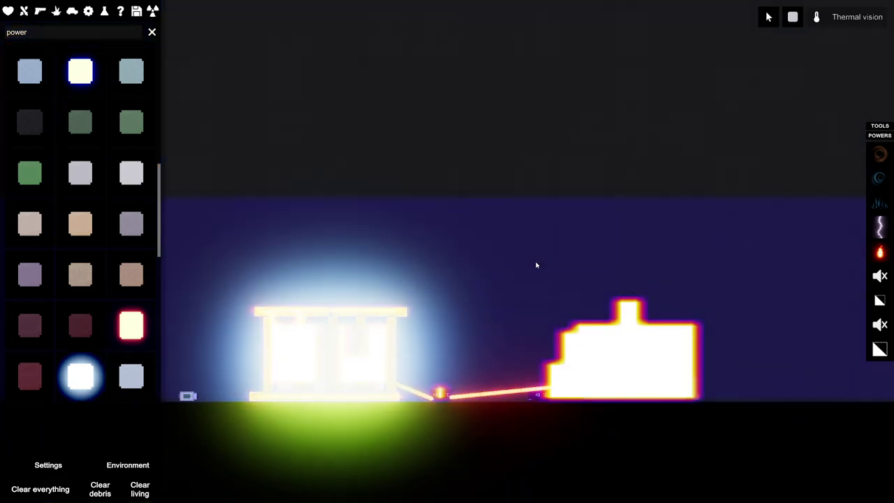
scroll(537, 265, "down", 5)
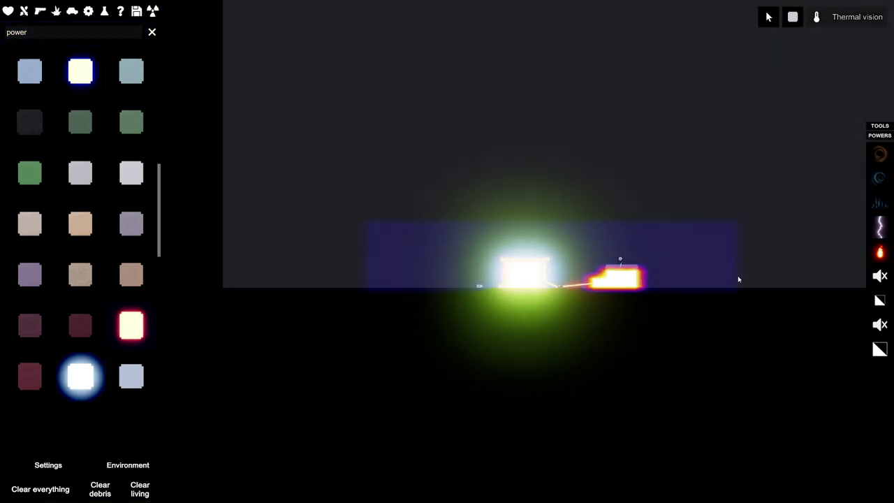
scroll(619, 260, "up", 3)
scroll(559, 280, "up", 3)
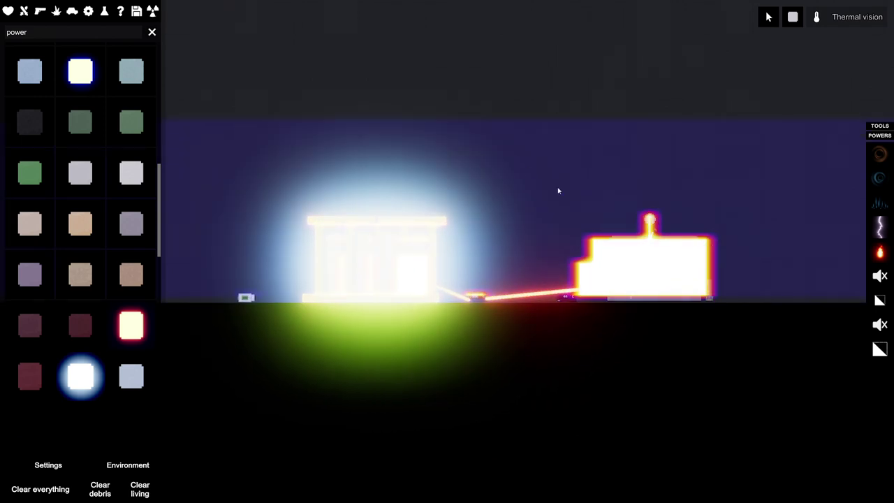
key("t")
scroll(487, 239, "up", 4)
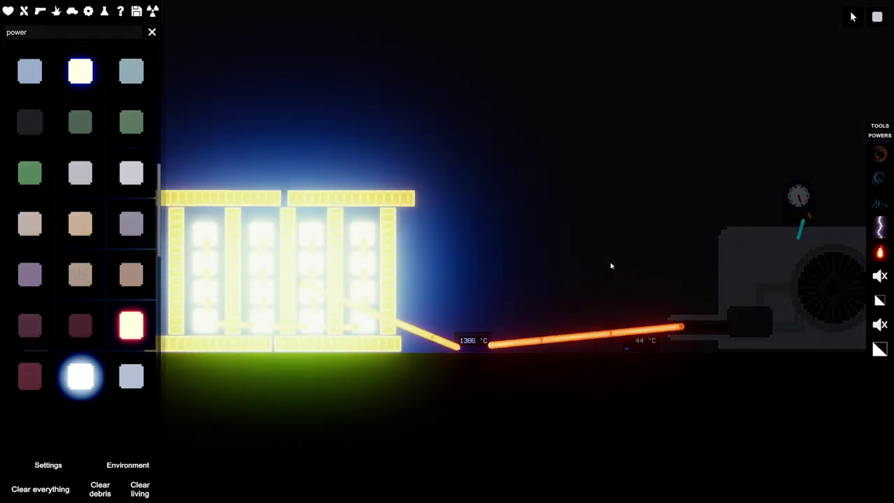
scroll(607, 266, "up", 2)
scroll(446, 282, "up", 1)
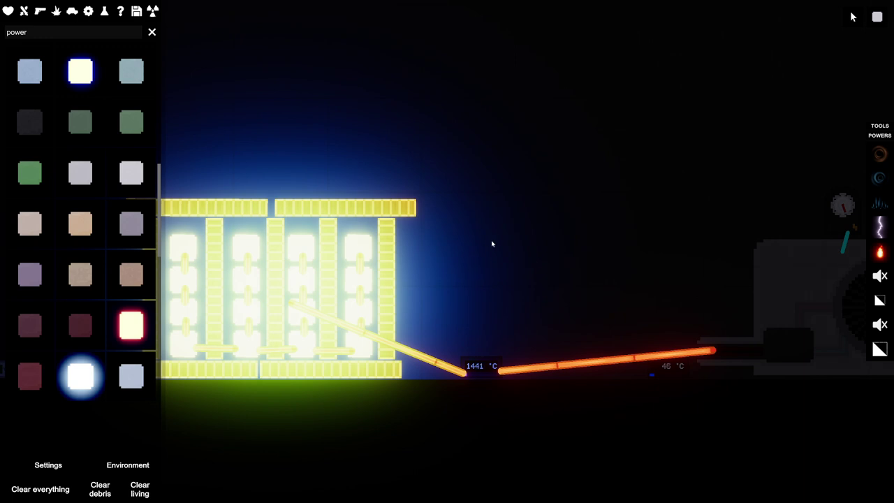
scroll(497, 246, "down", 3)
scroll(517, 300, "down", 4)
scroll(719, 159, "down", 2)
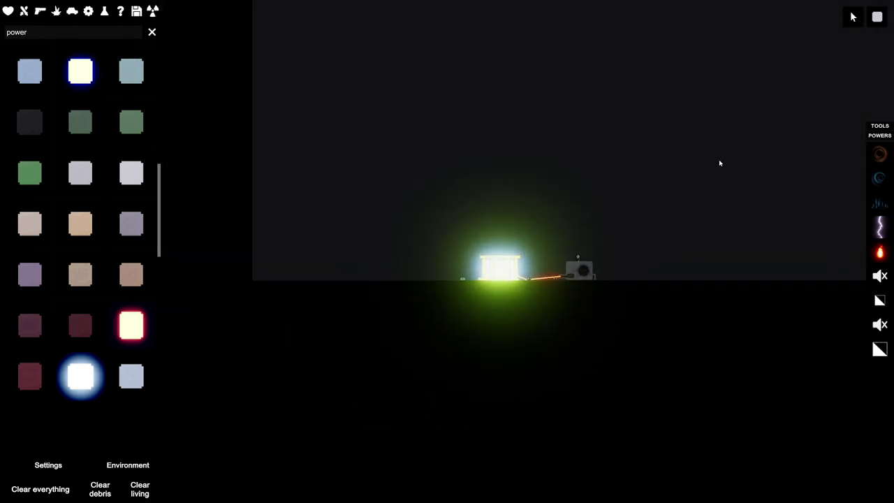
scroll(80, 210, "down", 5)
scroll(81, 210, "down", 5)
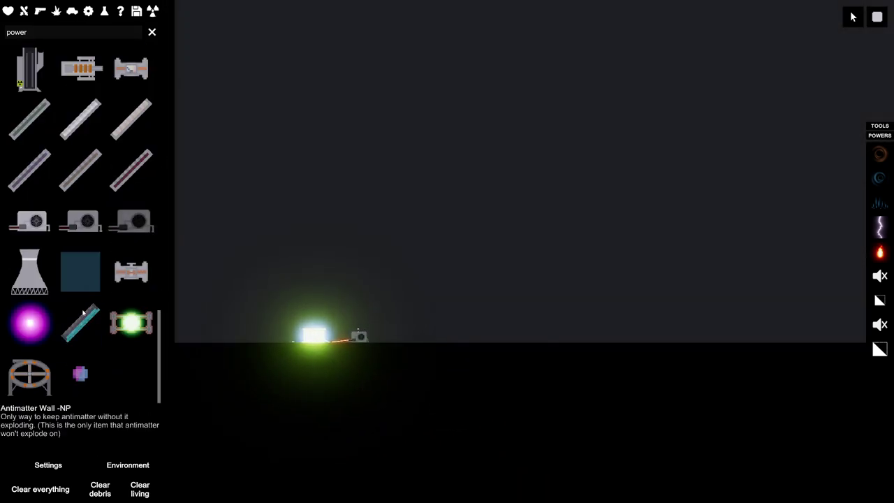
Step: Spawn a cooling tower and stand it upright on the floor right of the turbine
left_click(567, 205)
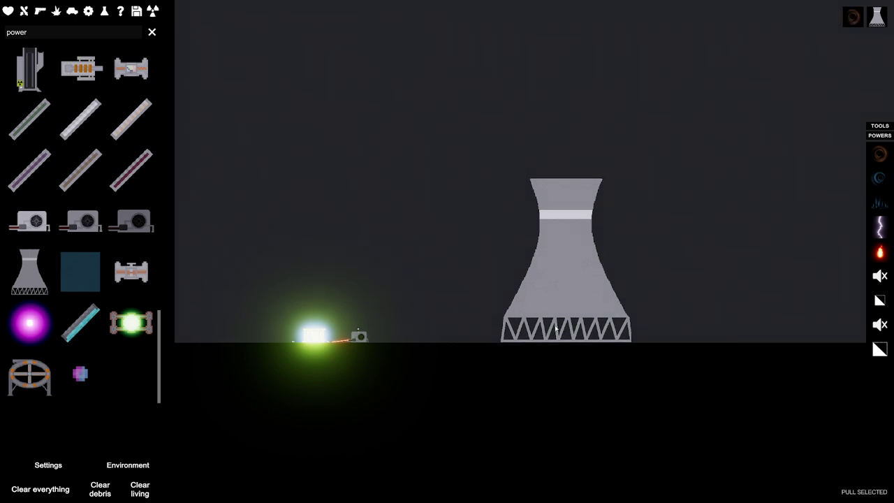
key("Tab")
mouse_move(556, 328)
left_mouse_down()
mouse_move(501, 313)
mouse_move(479, 189)
left_mouse_up()
left_click_drag(456, 171, 453, 187)
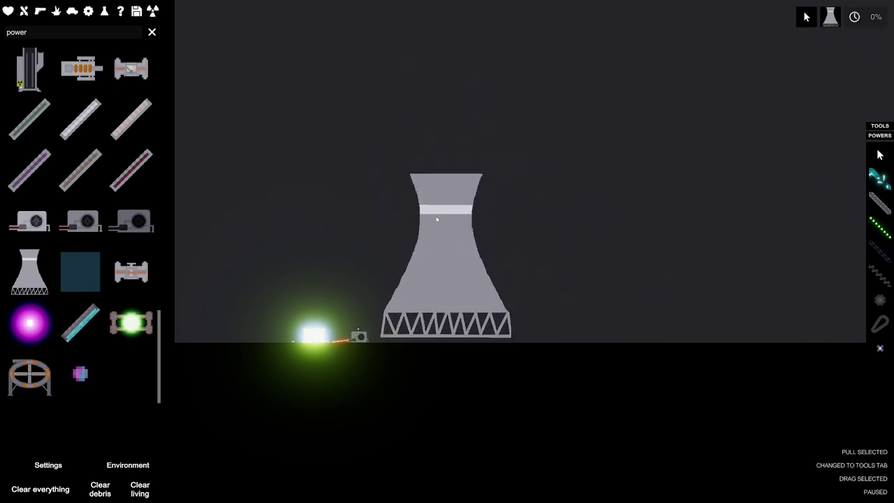
key("space")
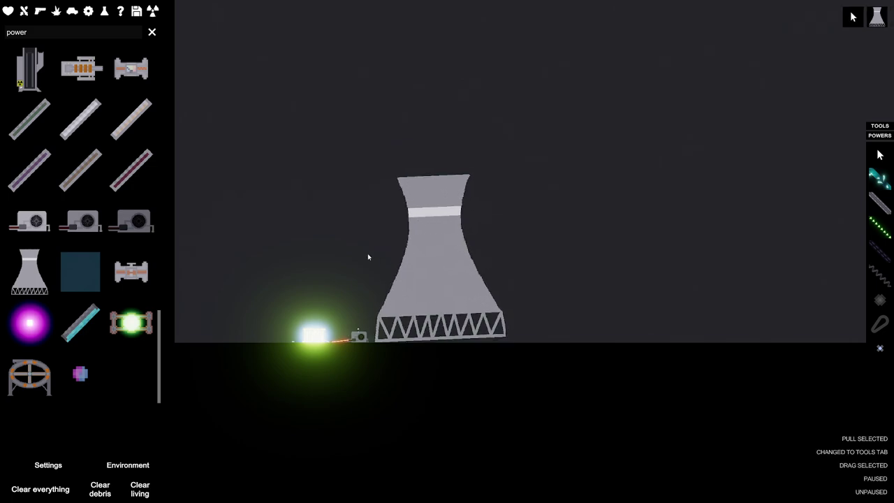
scroll(370, 258, "up", 5)
scroll(343, 265, "up", 5)
scroll(422, 125, "up", 3)
scroll(442, 145, "up", 3)
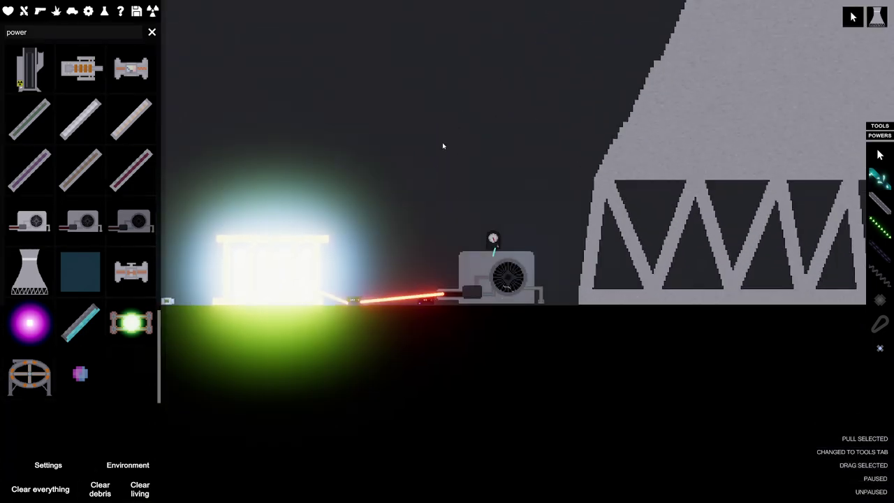
scroll(393, 265, "up", 2)
scroll(454, 209, "up", 2)
scroll(419, 195, "up", 2)
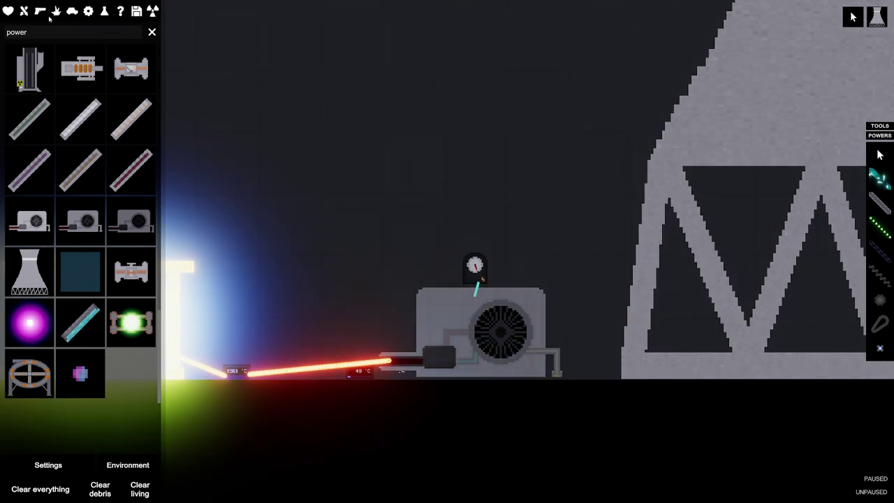
mouse_move(879, 202)
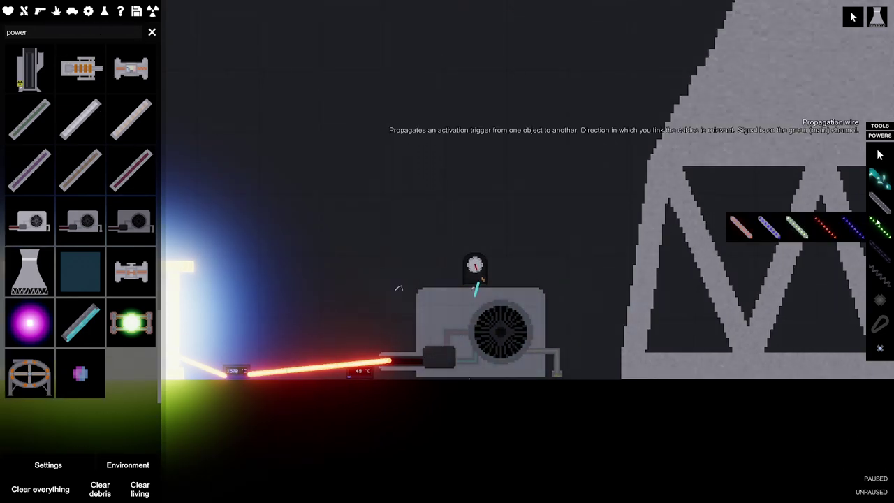
left_click(828, 203)
left_click_drag(538, 366, 632, 366)
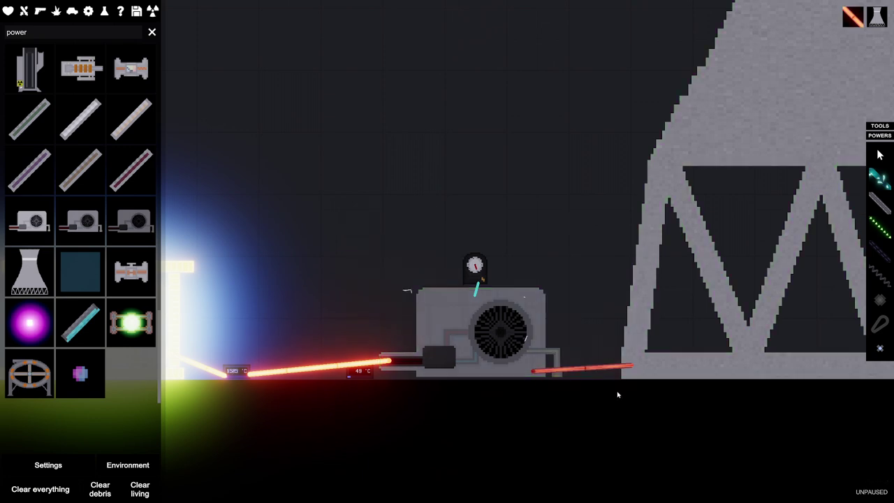
scroll(525, 126, "down", 3)
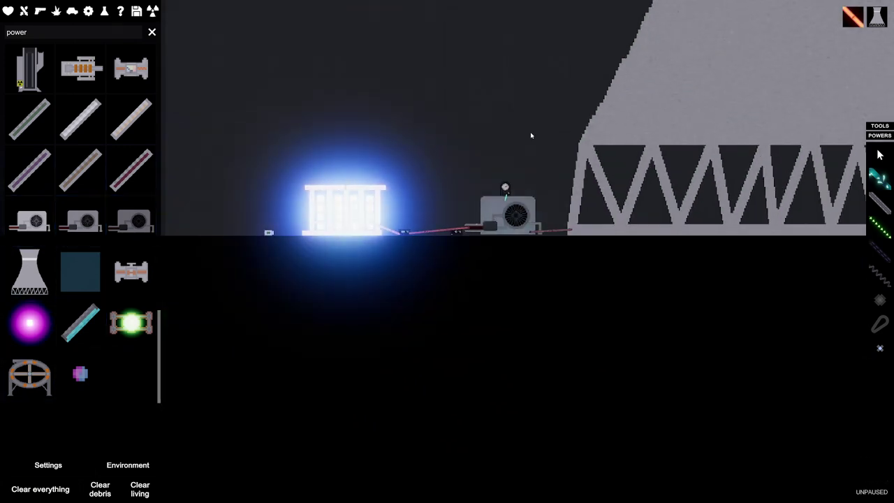
mouse_move(493, 112)
left_mouse_down()
mouse_move(522, 130)
mouse_move(571, 204)
left_mouse_up()
scroll(529, 254, "up", 2)
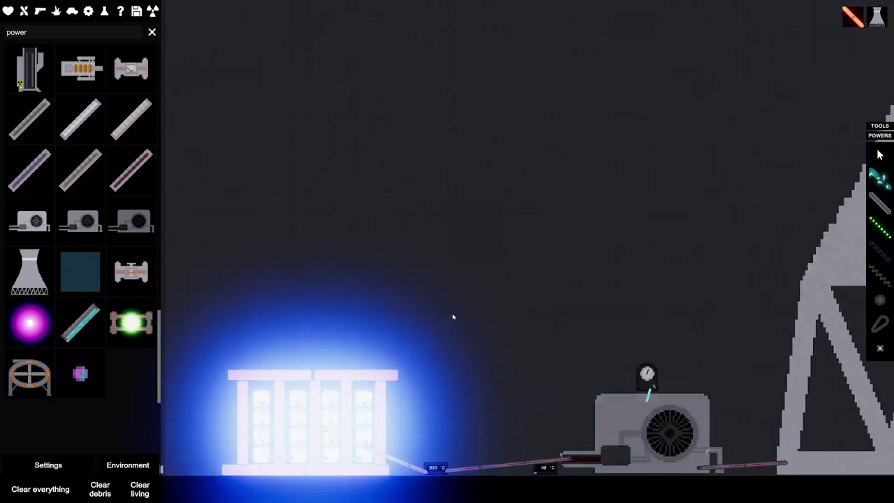
scroll(532, 204, "up", 2)
scroll(534, 237, "up", 3)
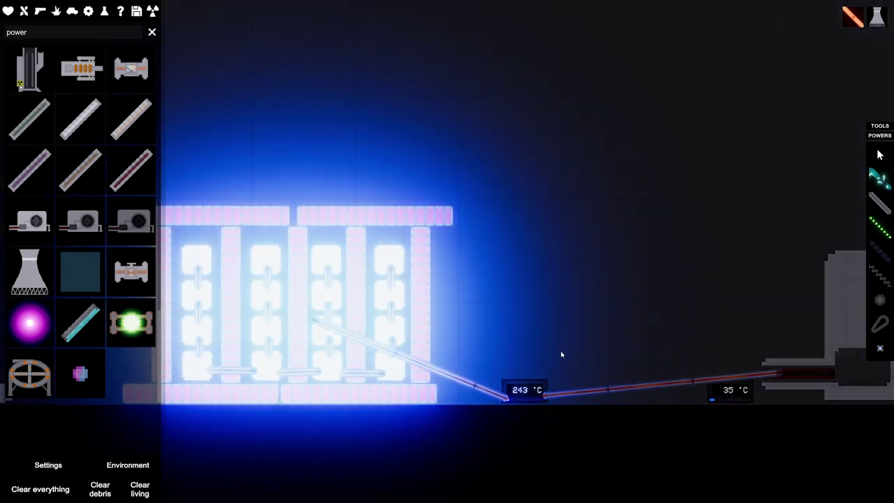
left_click_drag(548, 255, 605, 296)
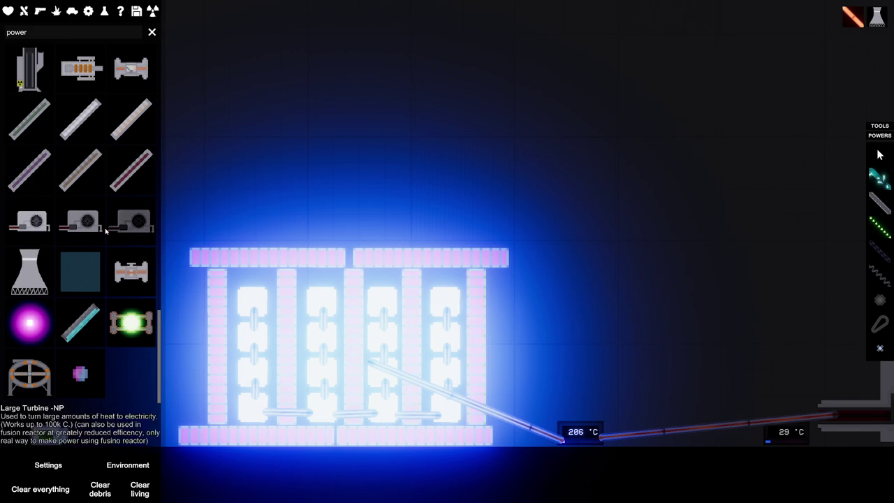
scroll(80, 280, "up", 5)
scroll(81, 280, "up", 5)
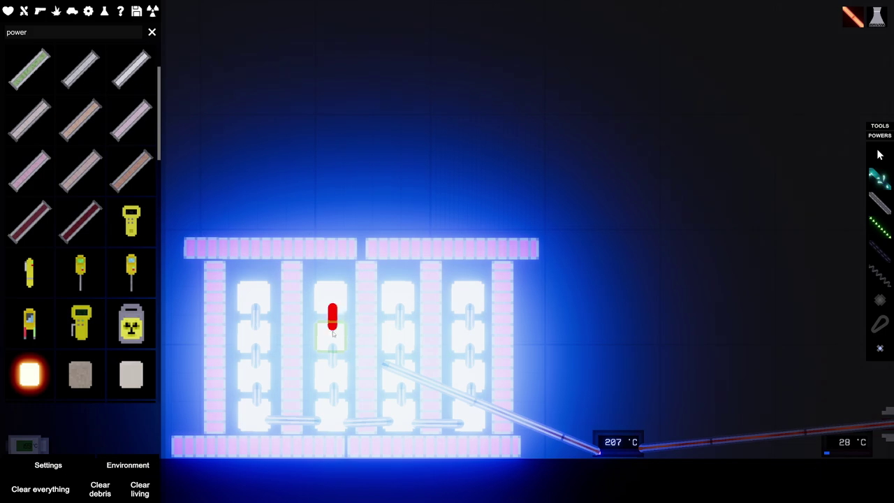
scroll(357, 369, "up", 5)
scroll(357, 368, "up", 3)
scroll(334, 334, "down", 7)
scroll(334, 334, "down", 5)
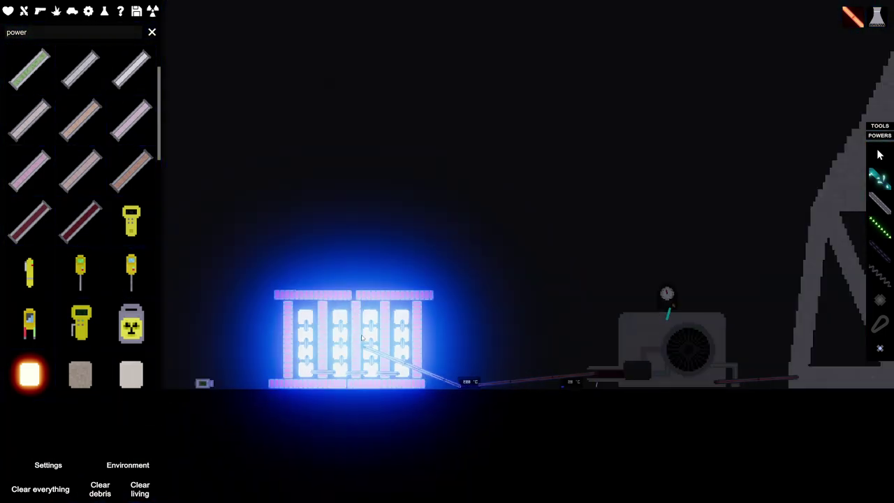
scroll(403, 240, "down", 3)
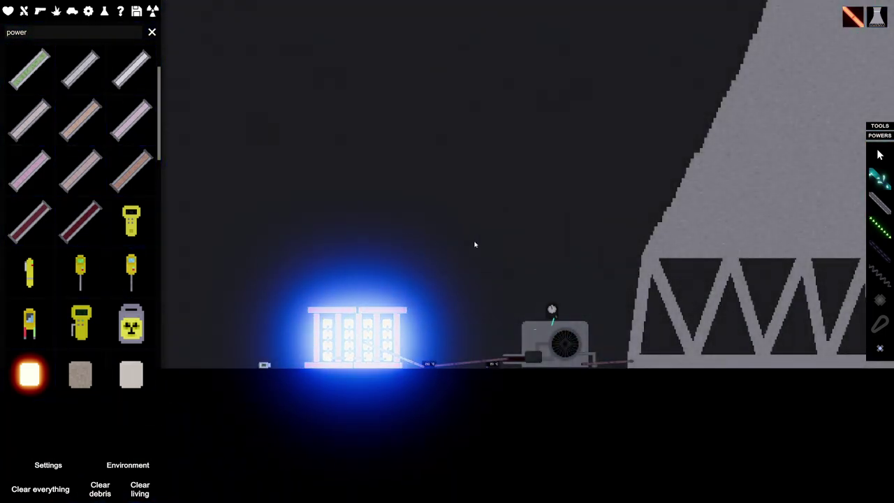
left_click_drag(475, 245, 451, 292)
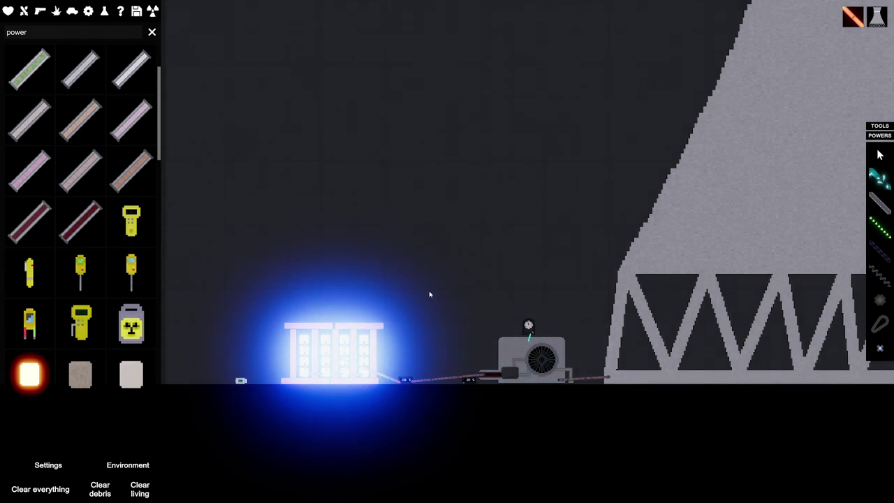
scroll(423, 318, "up", 3)
scroll(464, 248, "up", 2)
scroll(517, 252, "up", 2)
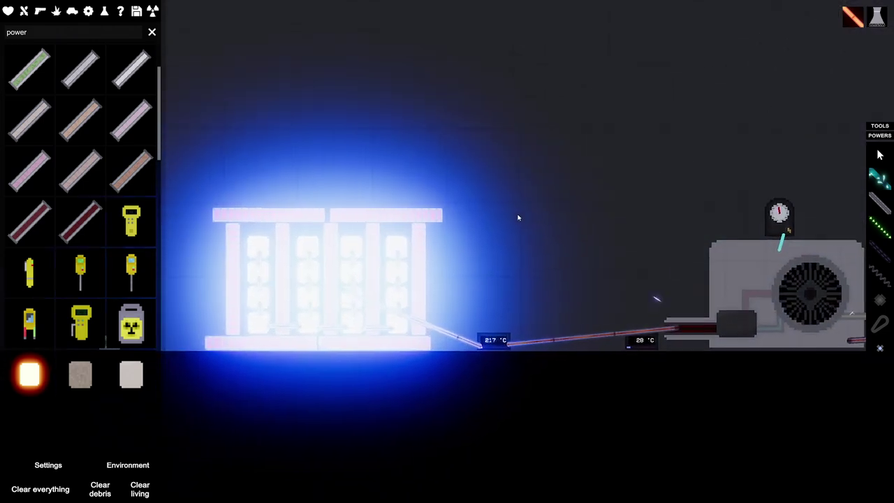
scroll(545, 266, "up", 2)
scroll(559, 279, "up", 2)
Step: Delete the thermometer-to-cooler heat pipe, then check the thermometer reading beside the turbine
left_click_drag(565, 284, 570, 259)
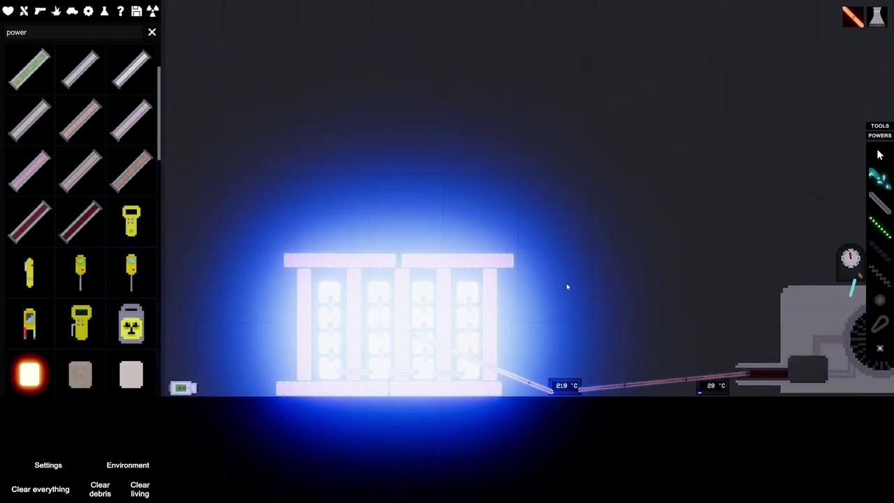
right_click(672, 385)
left_click(690, 303)
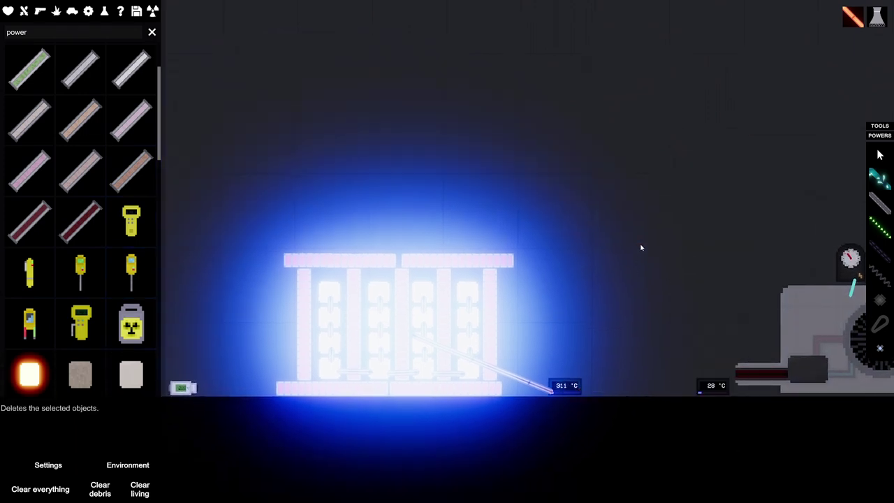
scroll(715, 256, "down", 2)
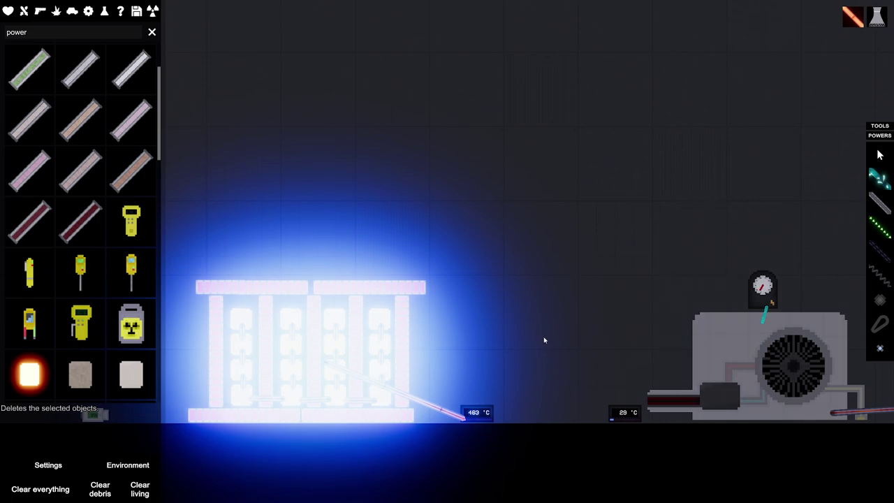
scroll(537, 358, "up", 1)
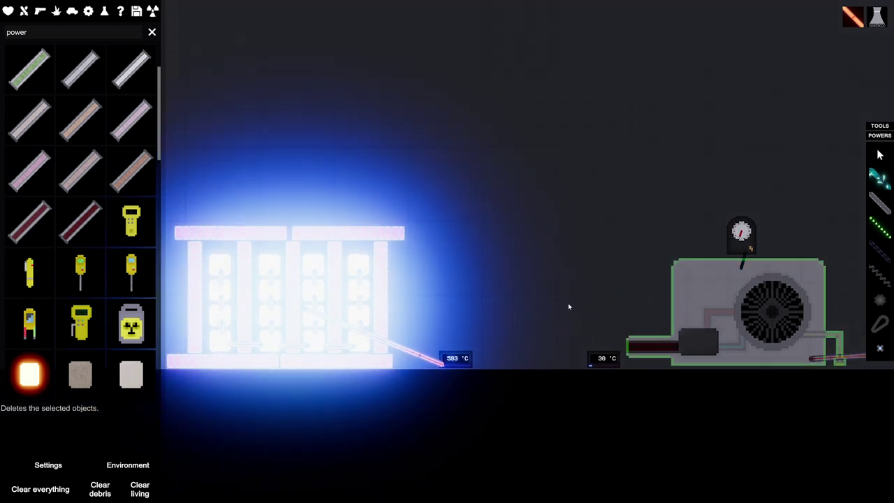
scroll(569, 342, "down", 1)
scroll(593, 356, "up", 3)
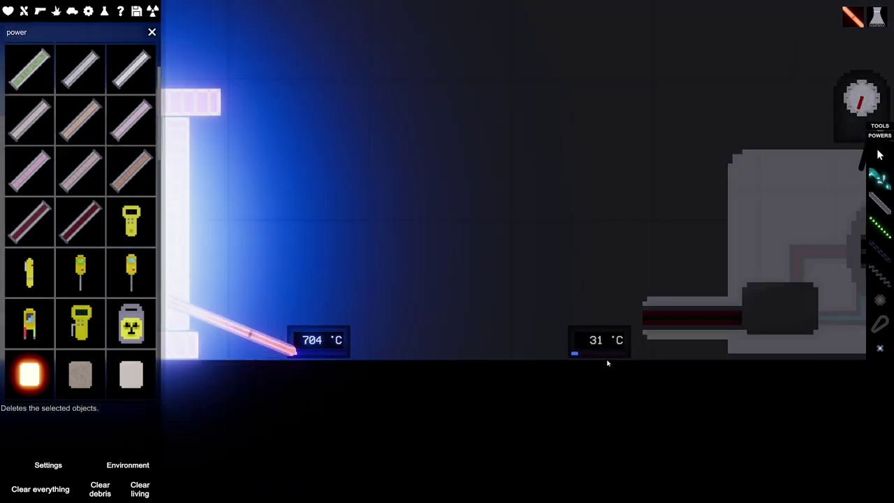
left_click(601, 358)
scroll(429, 252, "down", 3)
scroll(586, 273, "up", 1)
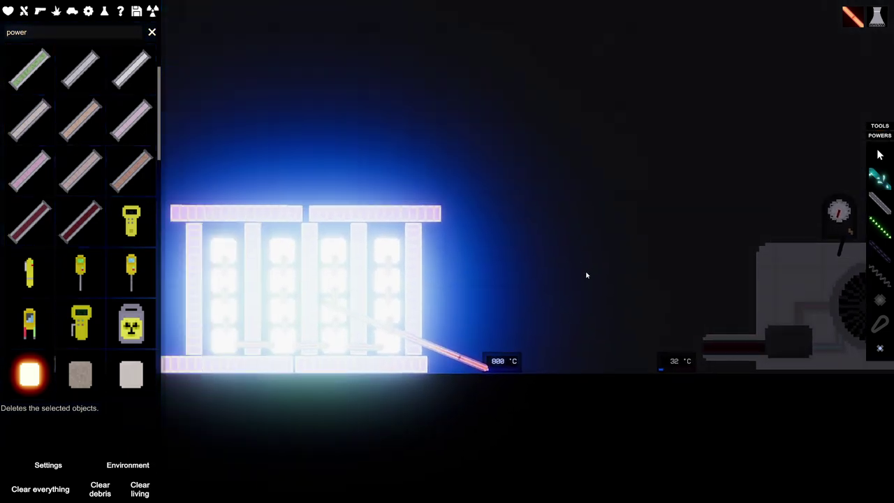
left_click_drag(572, 255, 628, 295)
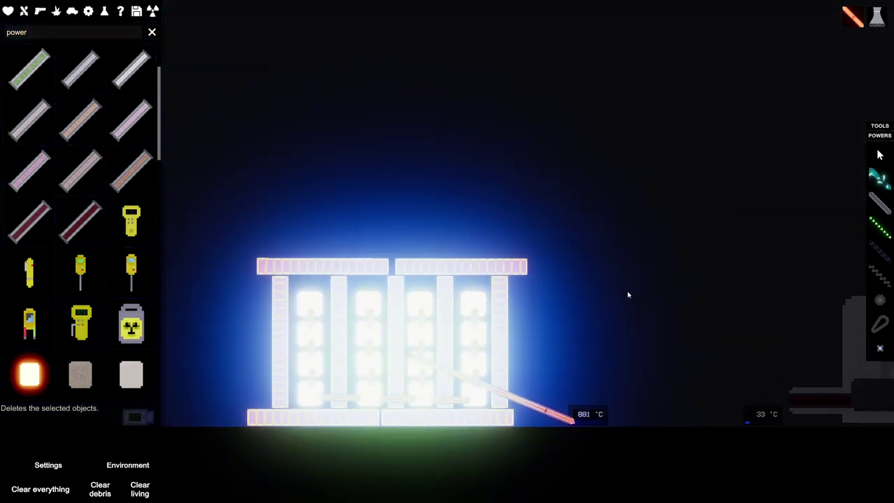
scroll(628, 294, "down", 3)
scroll(720, 175, "down", 3)
scroll(475, 273, "up", 2)
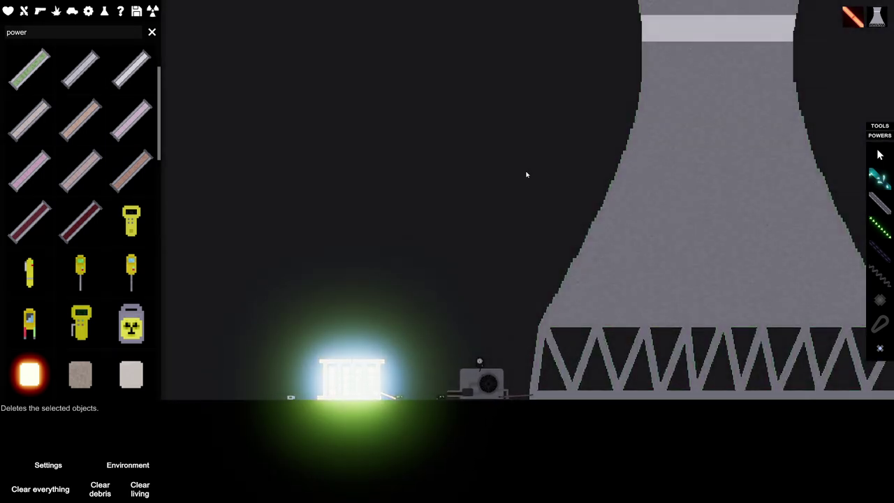
scroll(447, 329, "down", 3)
scroll(457, 238, "up", 2)
scroll(573, 276, "up", 1)
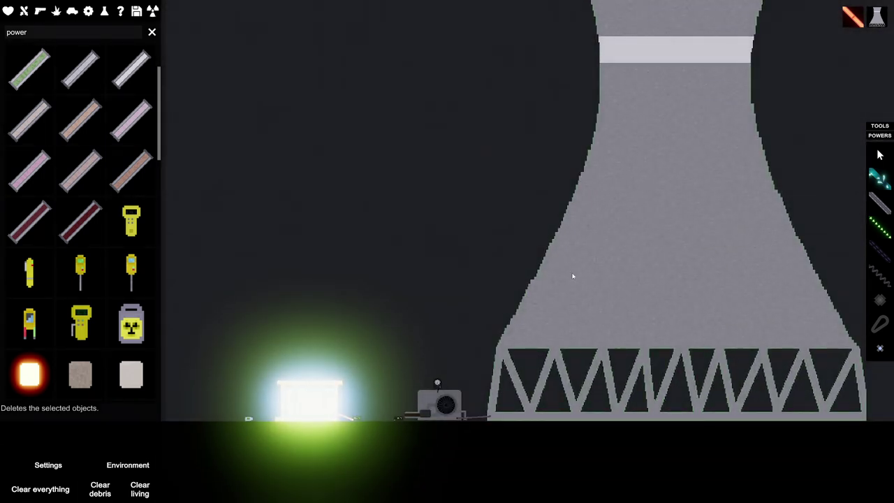
left_click_drag(426, 343, 465, 260)
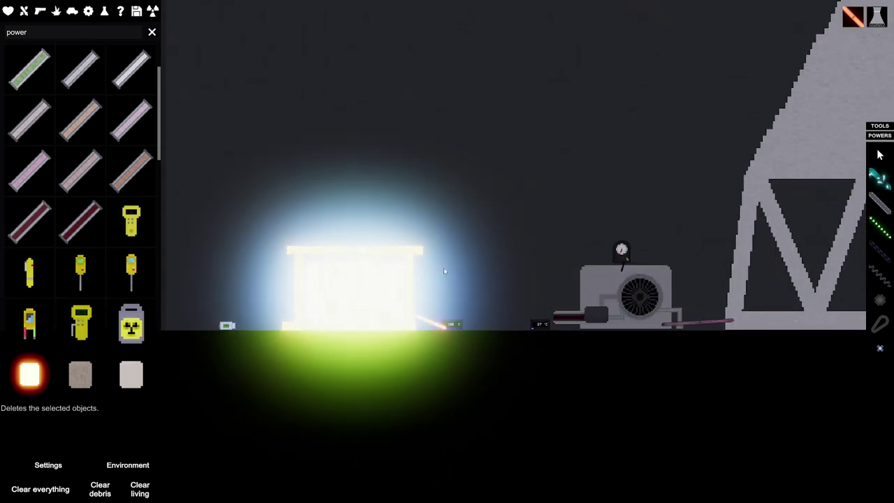
scroll(444, 268, "up", 4)
scroll(508, 271, "up", 1)
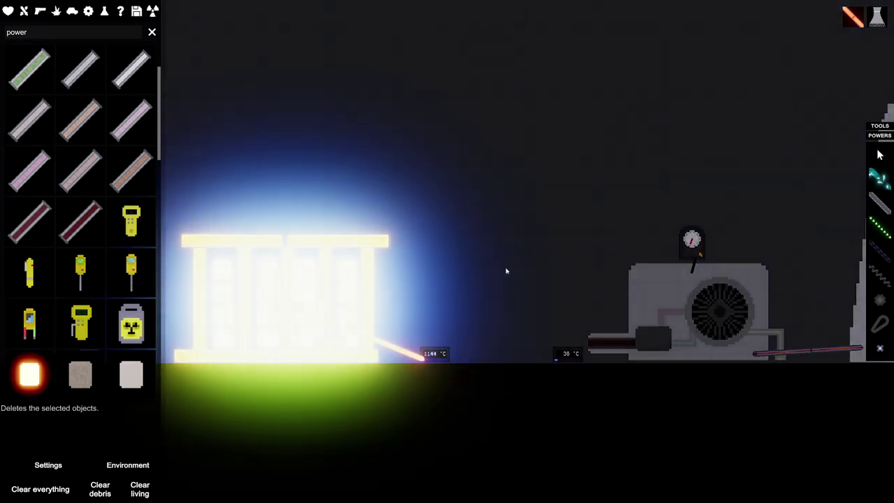
scroll(559, 259, "up", 2)
scroll(570, 298, "up", 2)
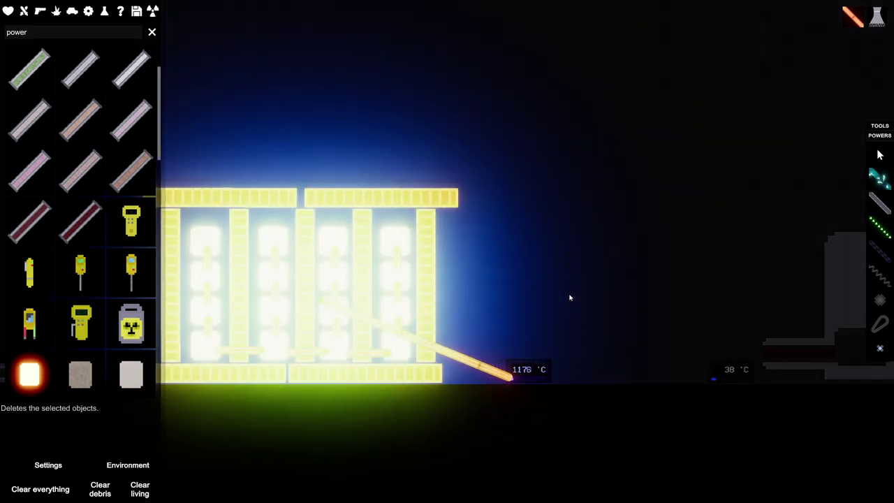
scroll(573, 308, "up", 1)
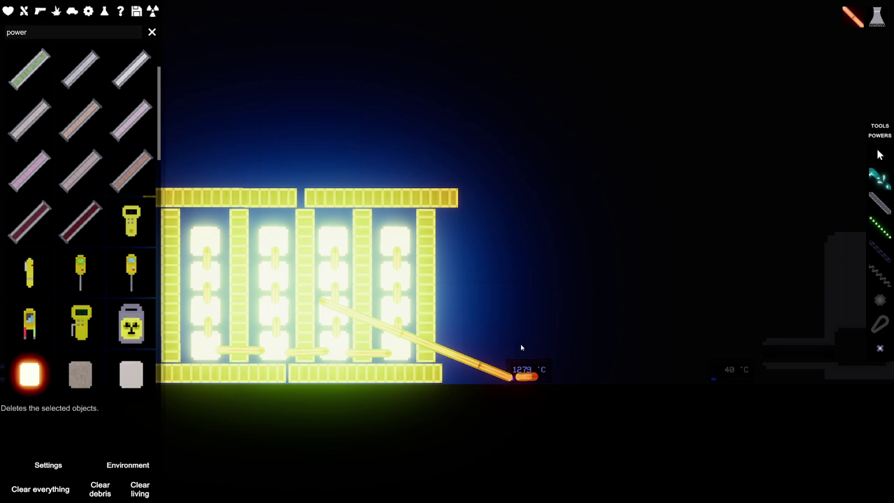
scroll(520, 340, "up", 1)
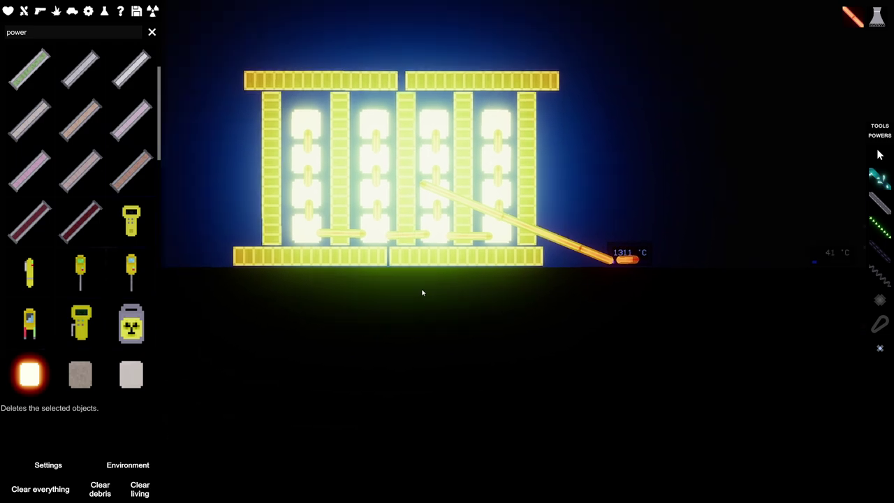
left_click_drag(345, 392, 421, 263)
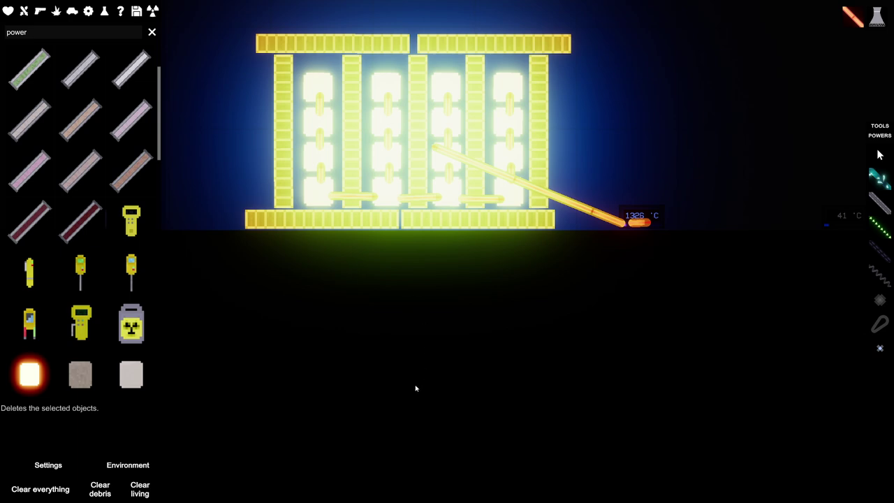
left_click_drag(399, 426, 417, 295)
scroll(419, 389, "down", 5)
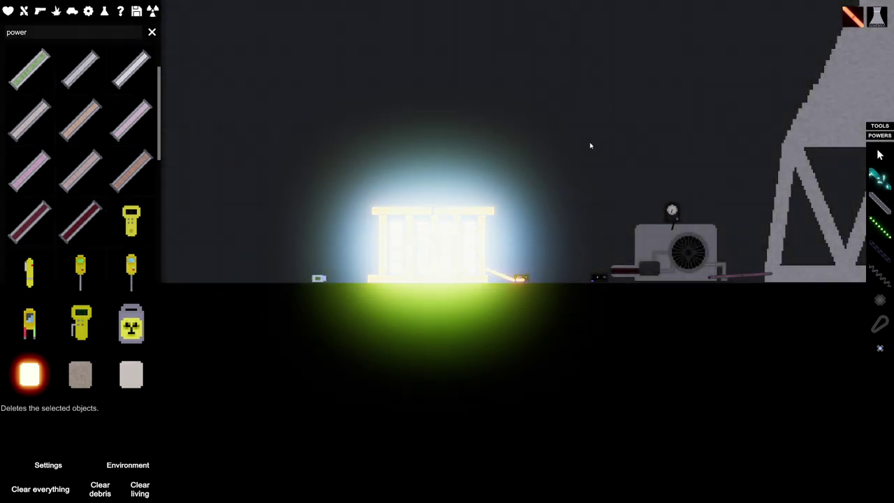
left_click_drag(589, 142, 507, 216)
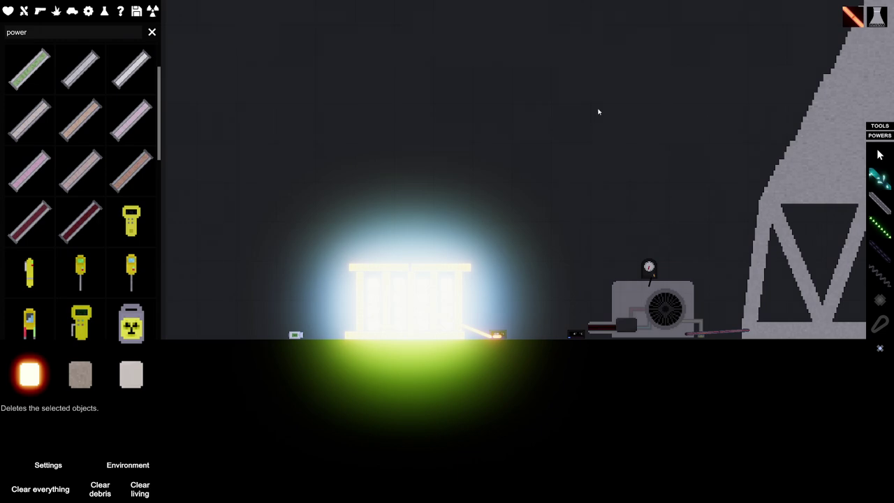
left_click_drag(599, 112, 533, 262)
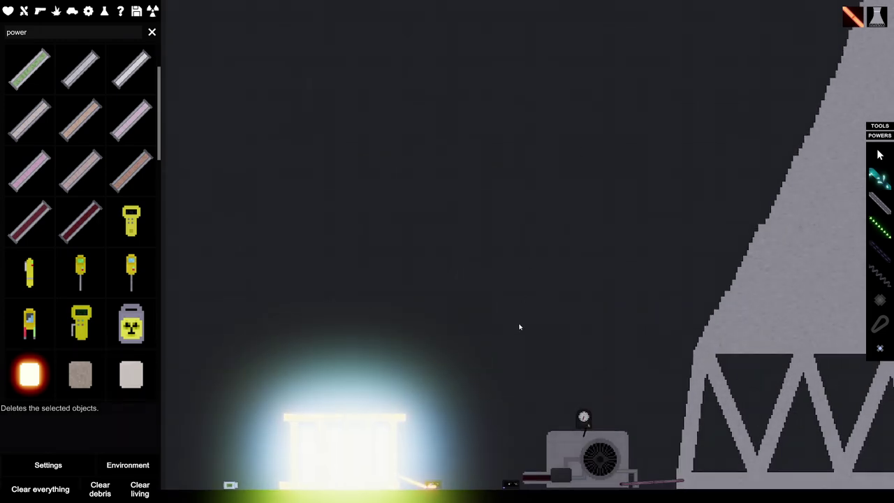
left_click_drag(519, 326, 464, 295)
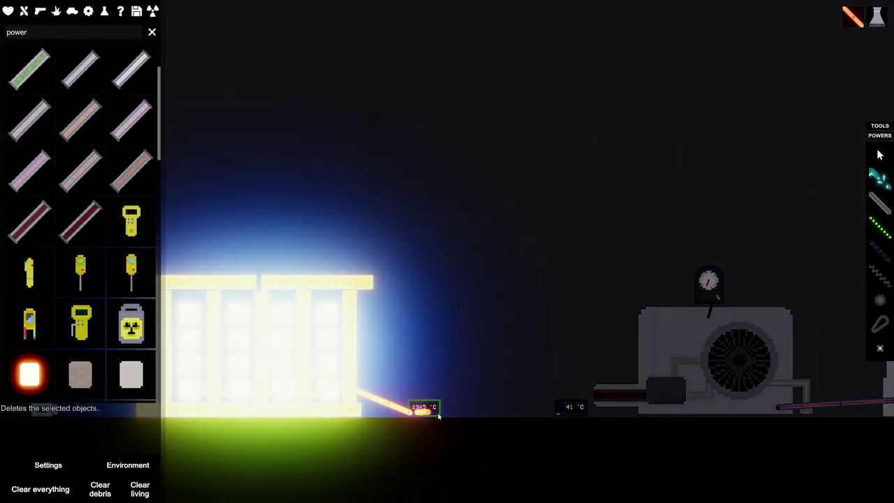
scroll(629, 203, "down", 2)
left_click_drag(629, 203, 677, 44)
scroll(538, 272, "down", 3)
scroll(537, 251, "up", 1)
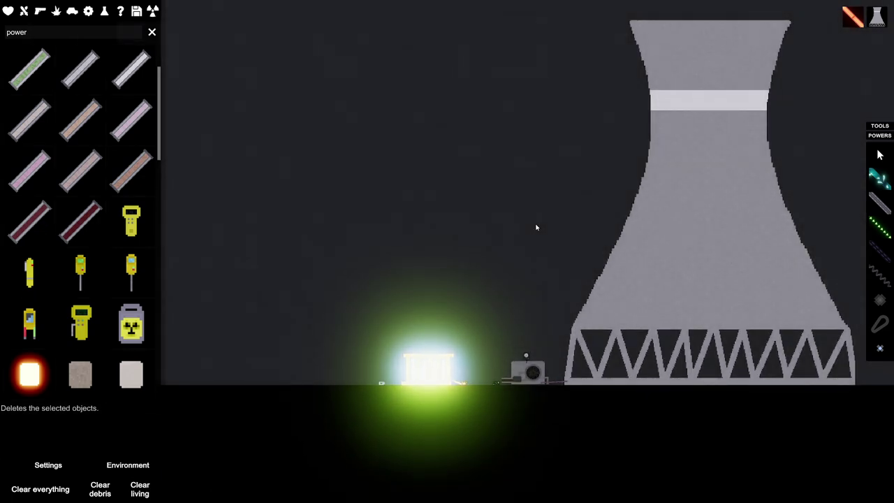
left_click_drag(532, 217, 468, 236)
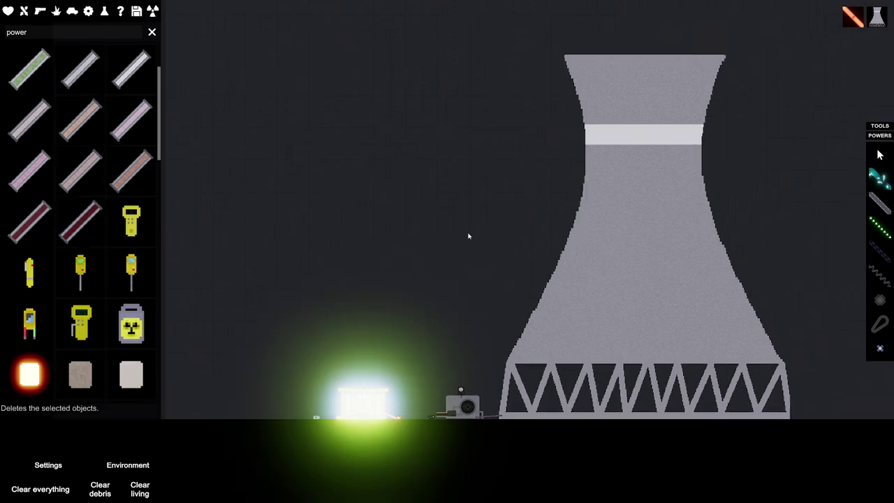
scroll(84, 210, "up", 2)
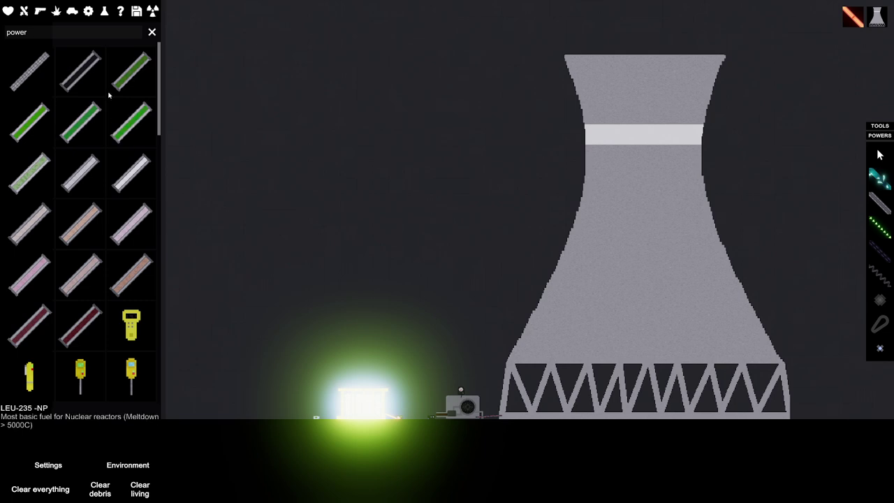
scroll(84, 175, "down", 2)
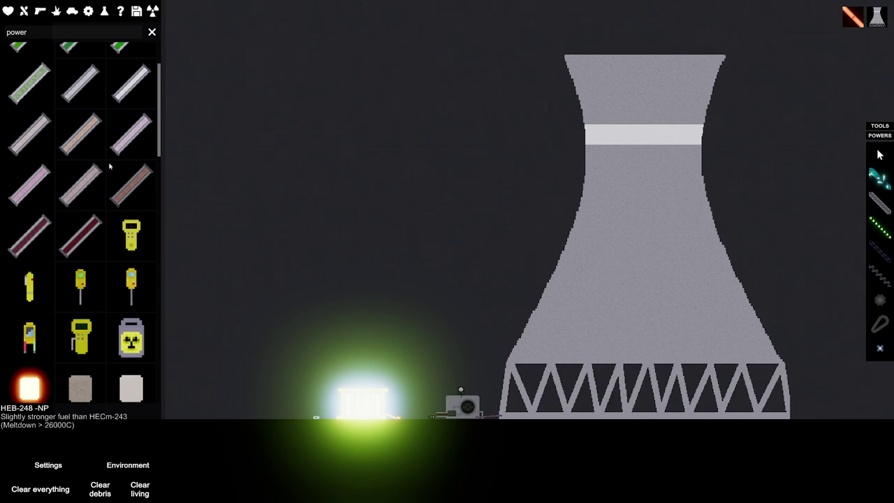
scroll(112, 167, "up", 2)
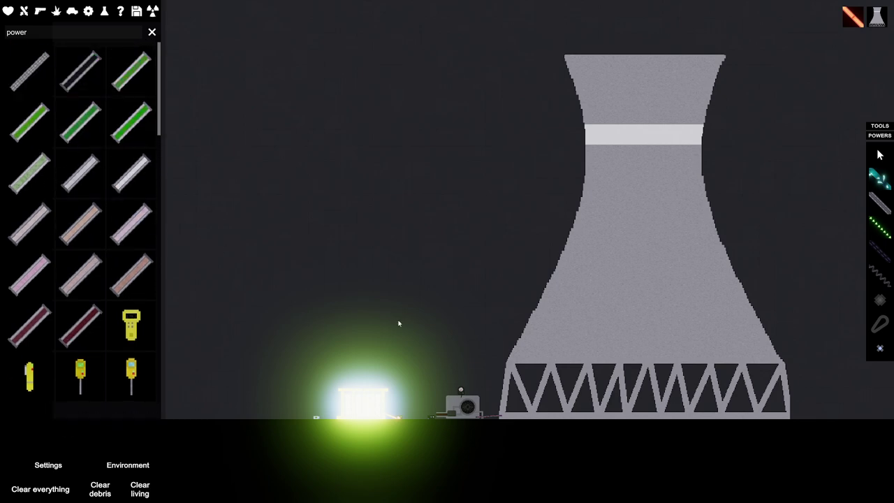
scroll(408, 392, "up", 8)
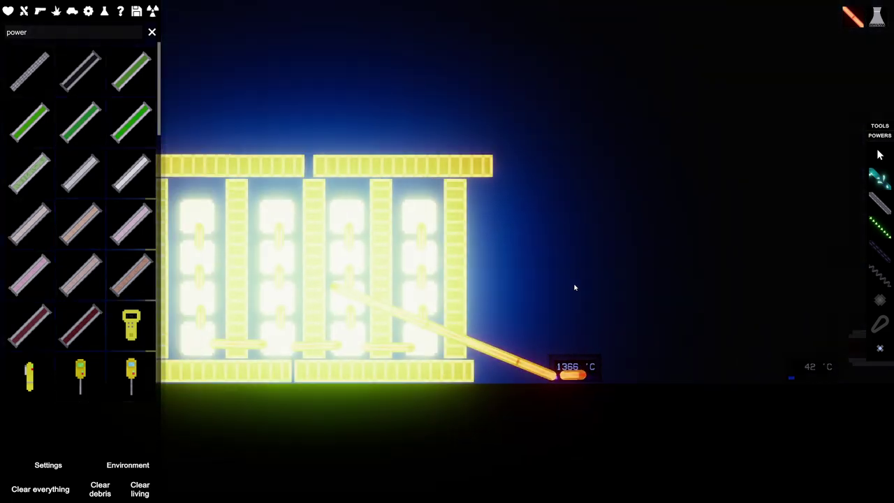
scroll(575, 287, "down", 5)
scroll(575, 272, "down", 4)
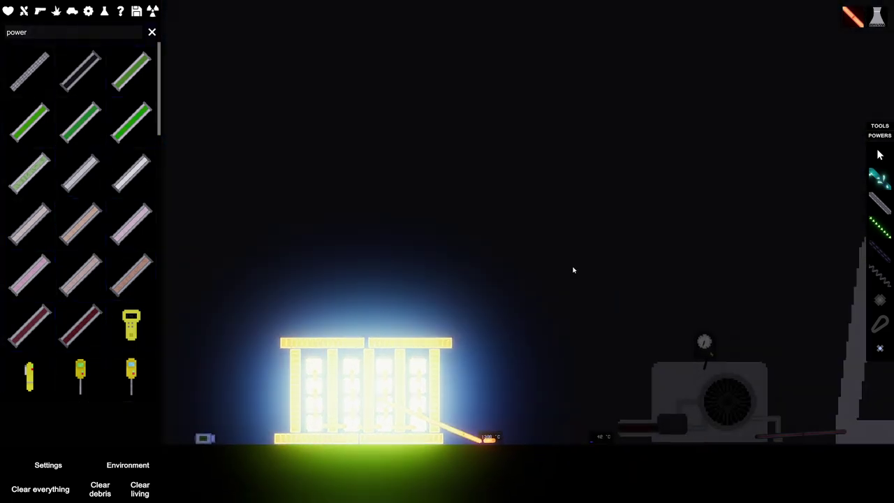
scroll(545, 279, "down", 3)
scroll(426, 315, "up", 7)
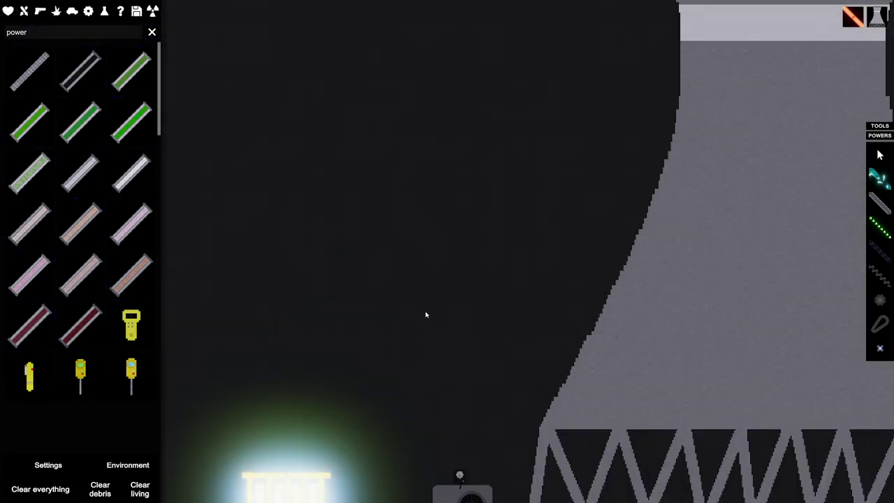
scroll(426, 315, "up", 1)
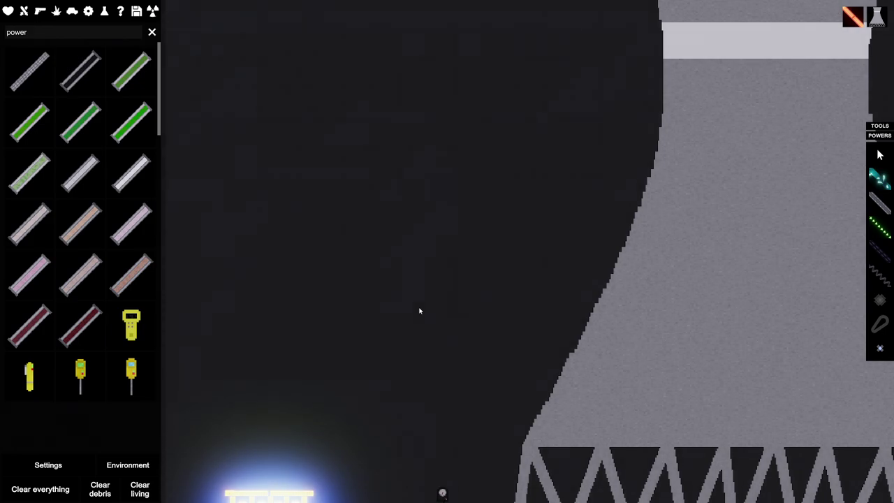